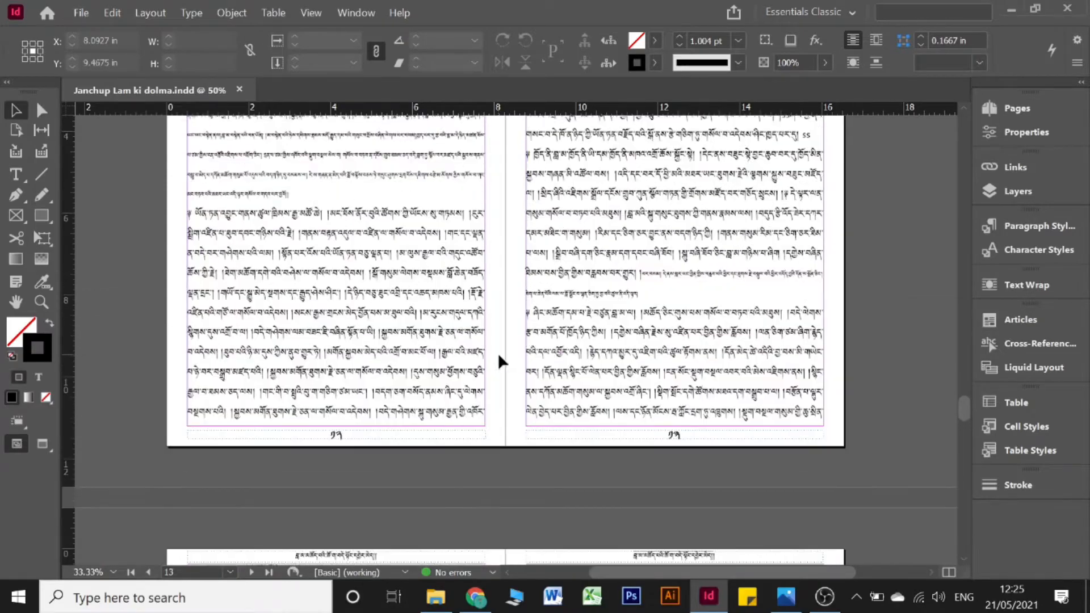
# Step: Scroll up to the bordered cover on page 1, then down to the empty spread after it
pyautogui.scroll(15, 498, 360)
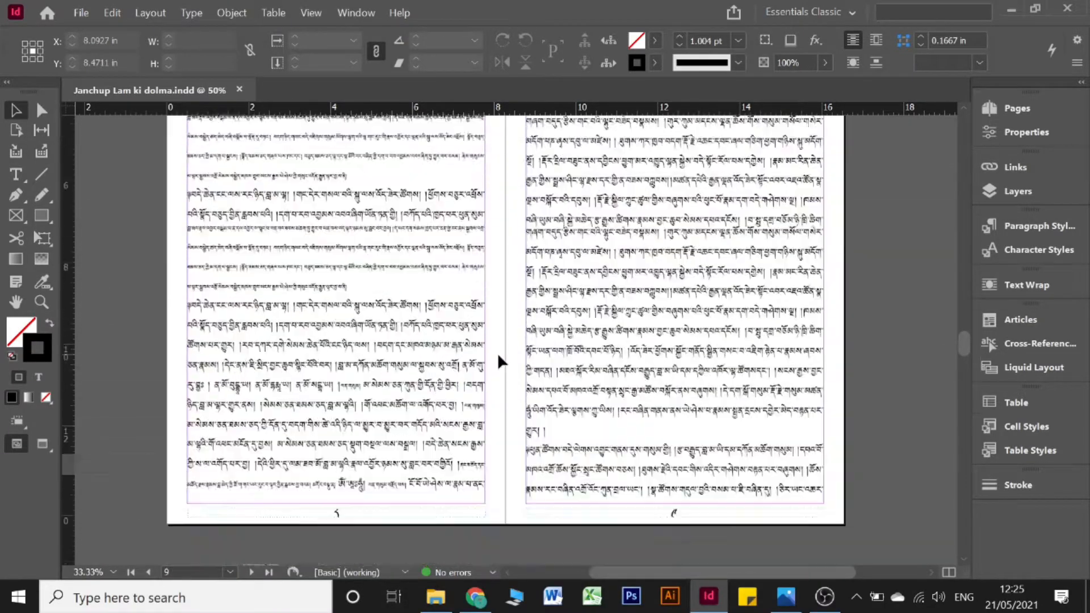
pyautogui.scroll(15, 498, 360)
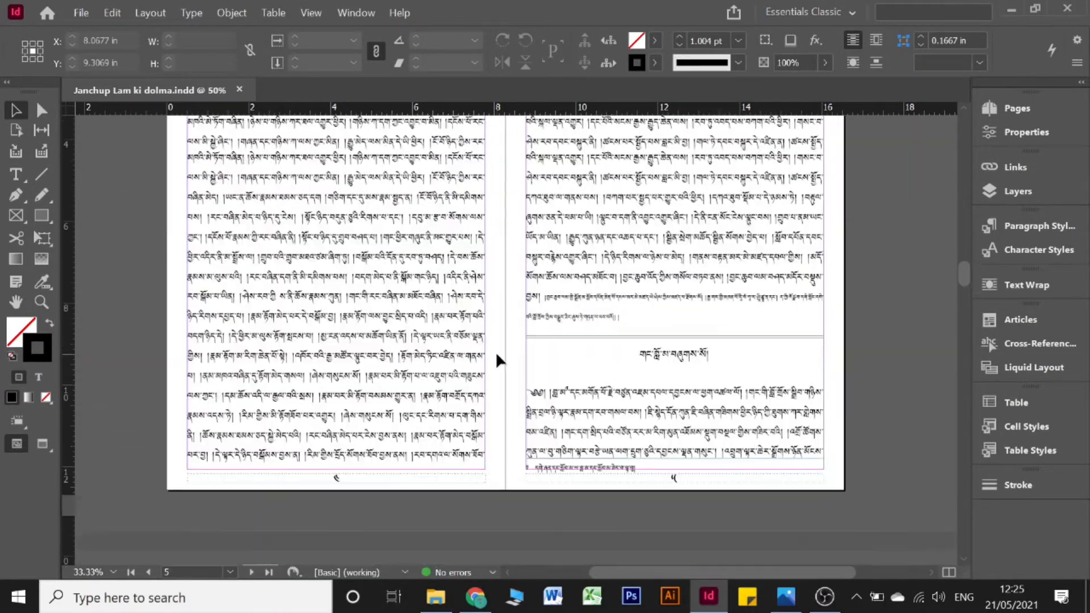
pyautogui.scroll(10, 498, 361)
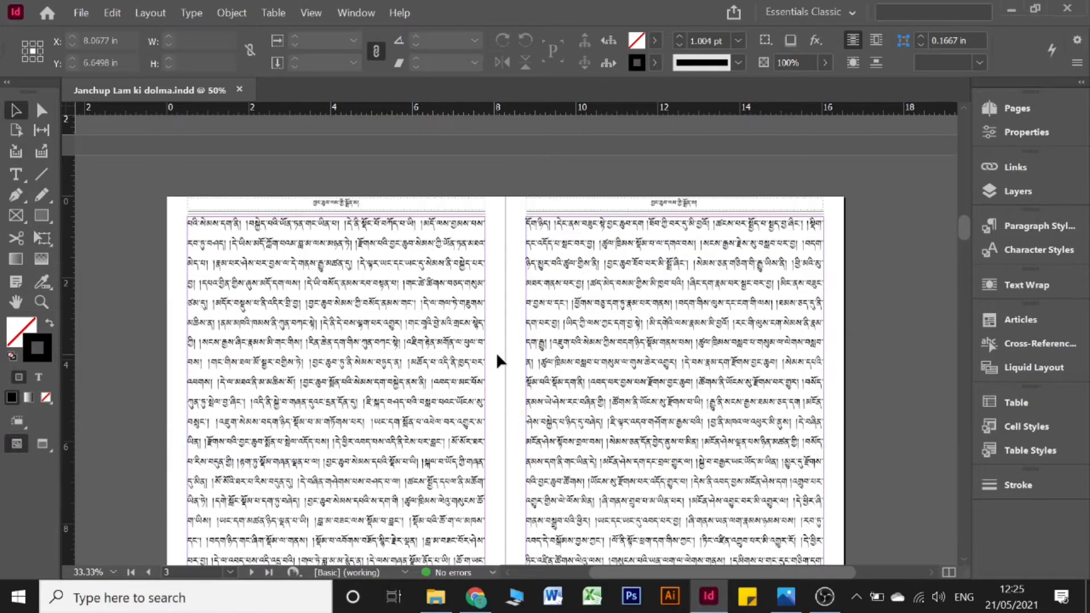
pyautogui.scroll(10, 499, 360)
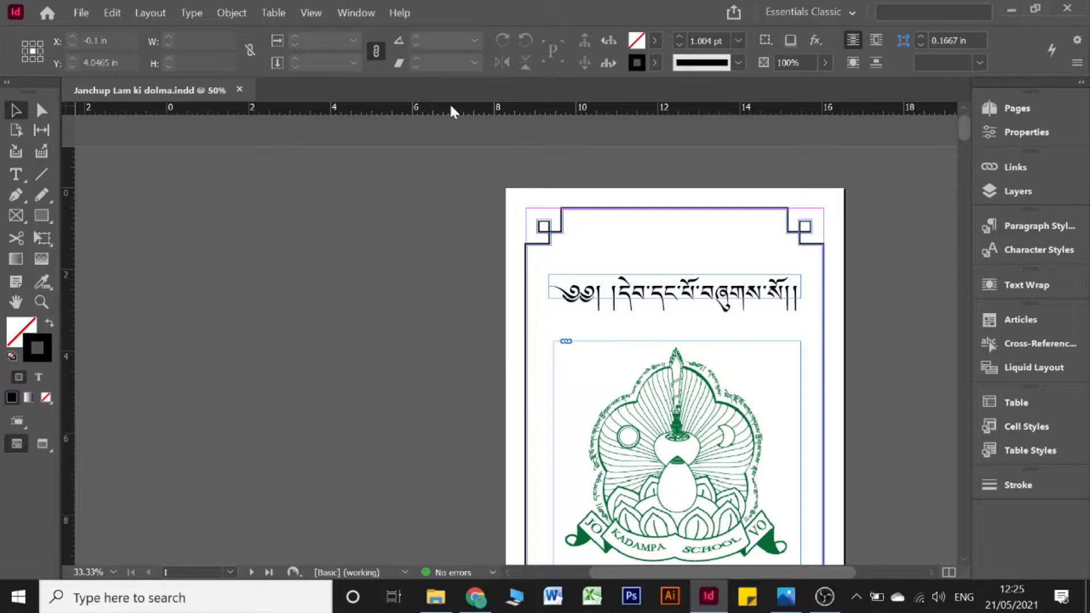
pyautogui.scroll(-3, 602, 250)
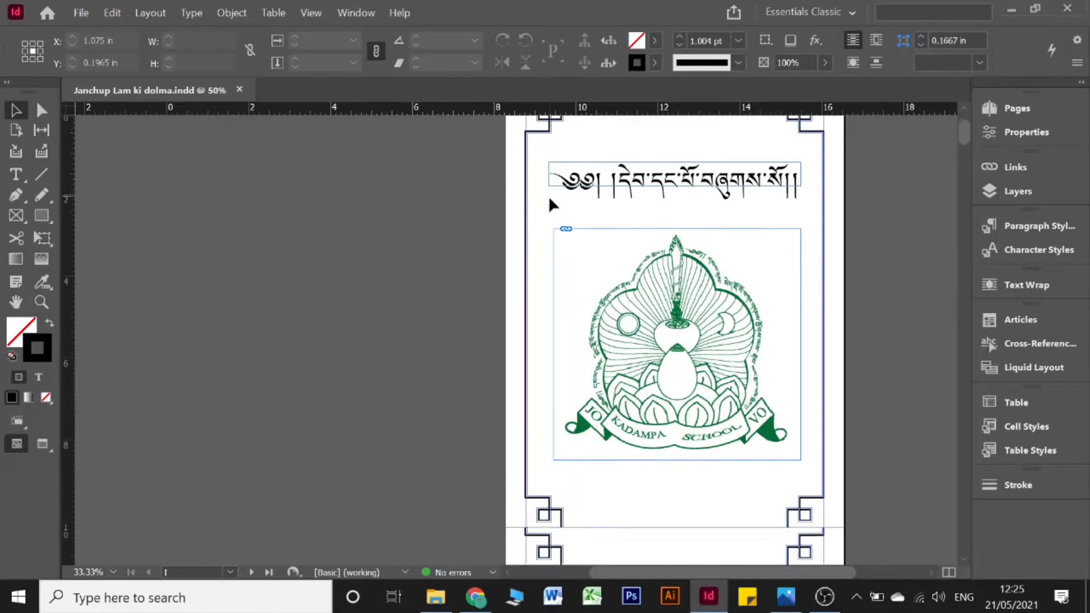
pyautogui.scroll(3, 587, 251)
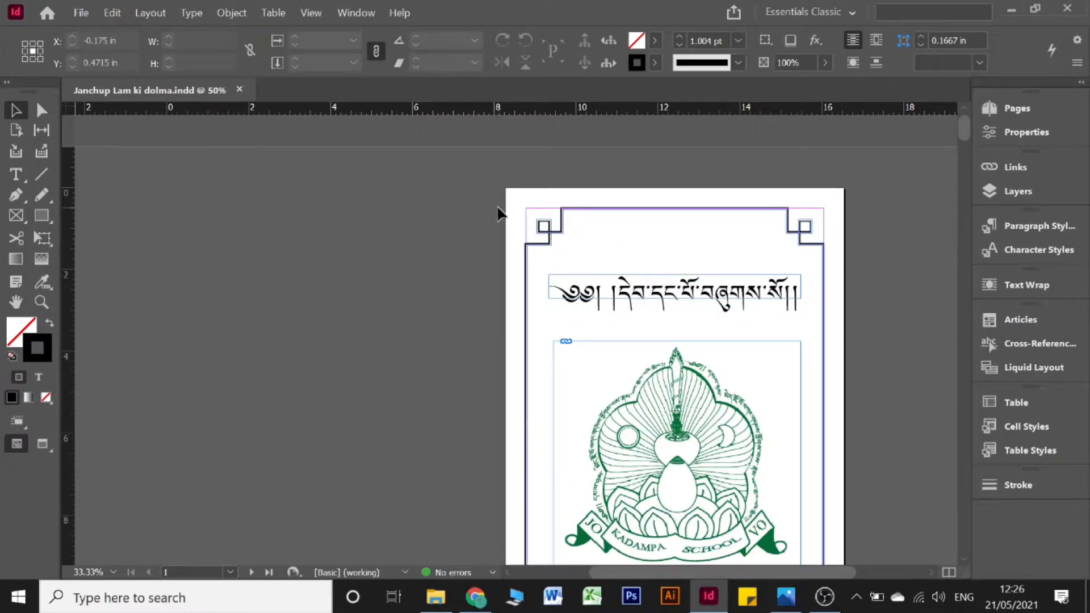
pyautogui.scroll(-2, 499, 216)
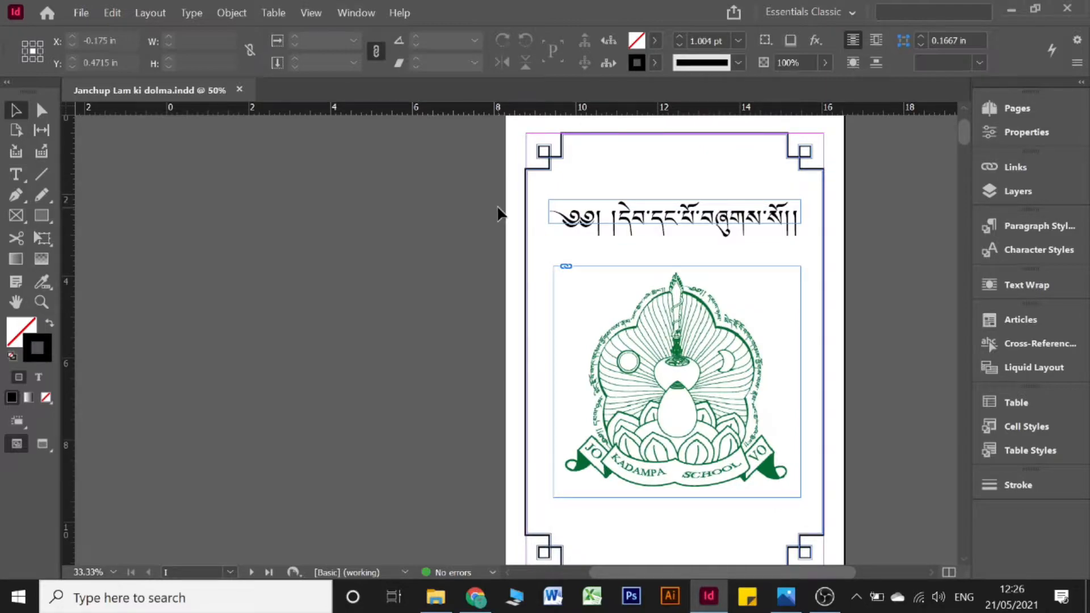
pyautogui.scroll(-6, 499, 213)
pyautogui.scroll(8, 533, 318)
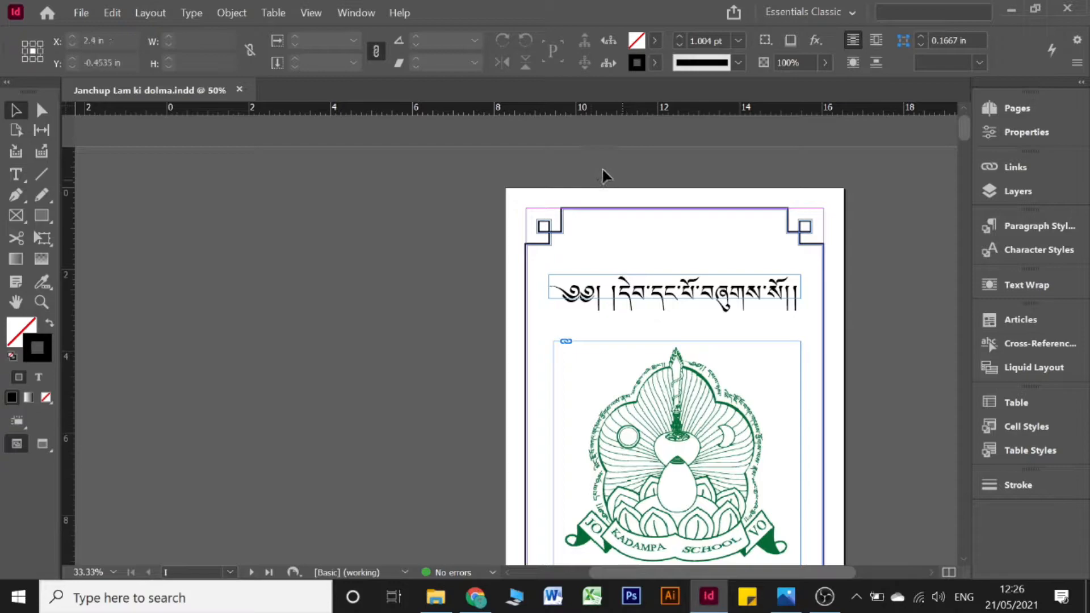
pyautogui.scroll(-2, 301, 280)
pyautogui.scroll(-3, 366, 434)
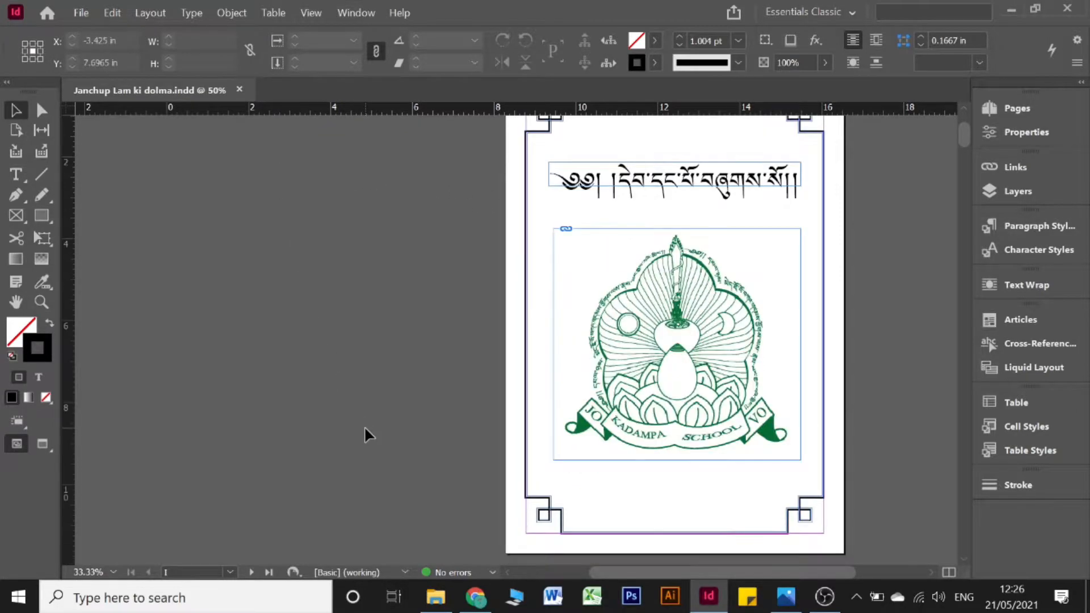
pyautogui.scroll(5, 366, 434)
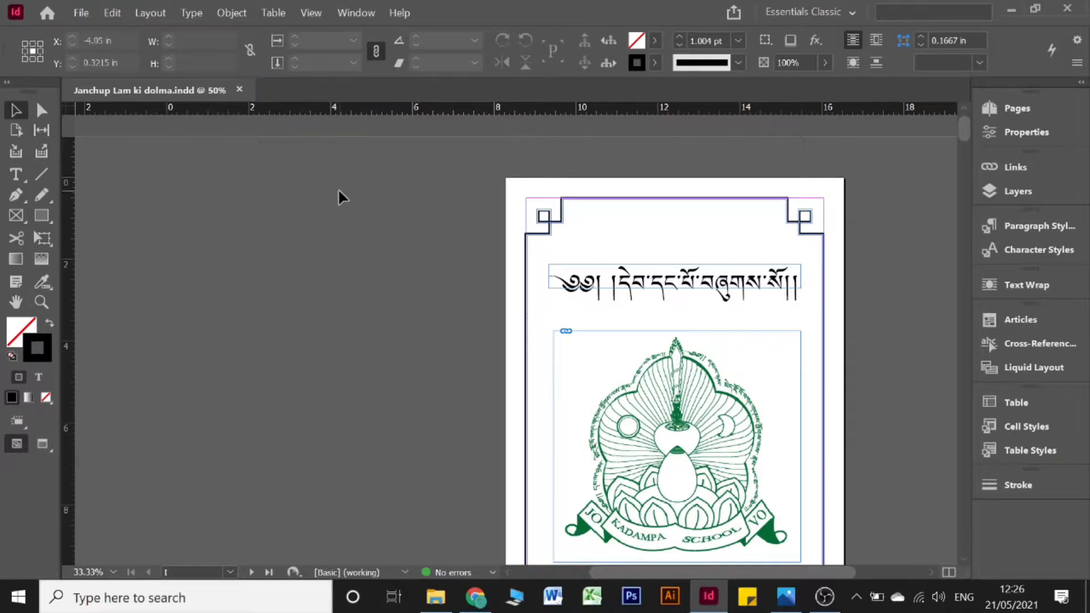
pyautogui.scroll(-12, 827, 214)
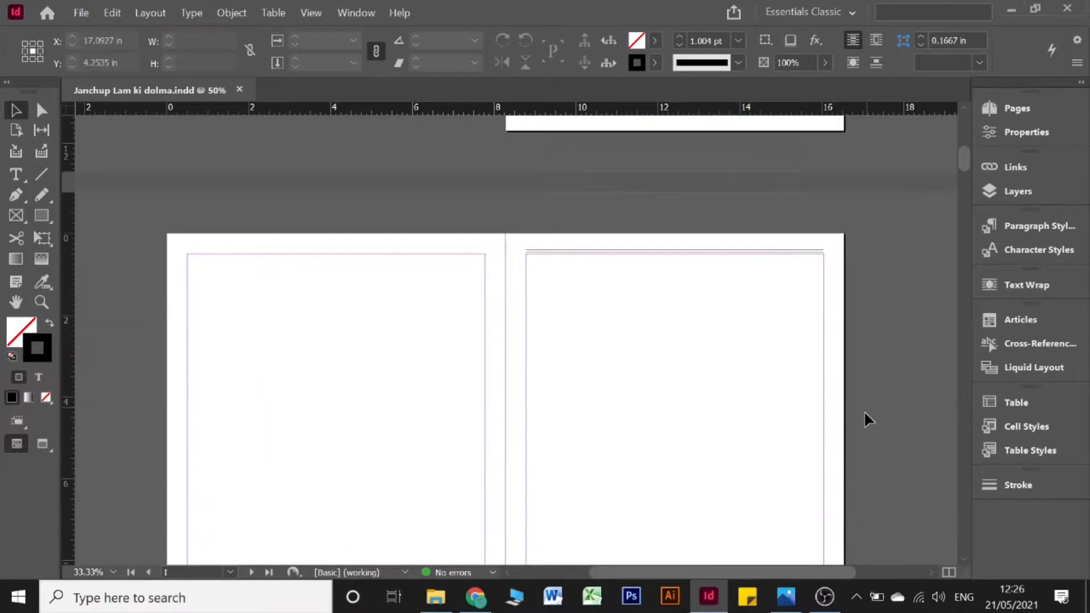
# Step: Inspect the cover's corner border frame, then view Cover during lockdown.jpg in Photos
pyautogui.scroll(-4, 865, 421)
pyautogui.scroll(8, 862, 420)
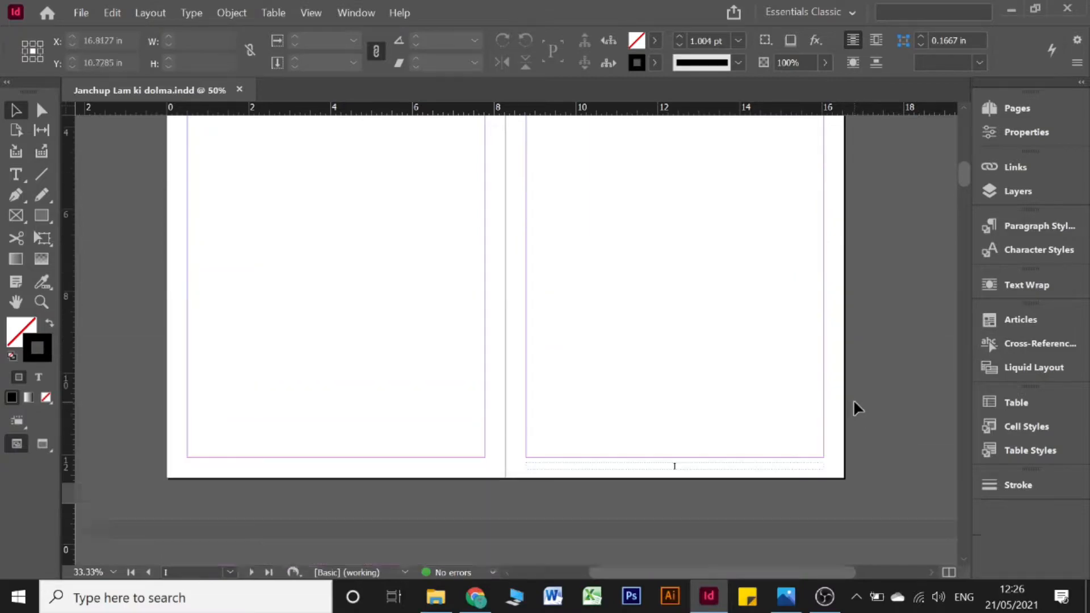
pyautogui.scroll(3, 863, 418)
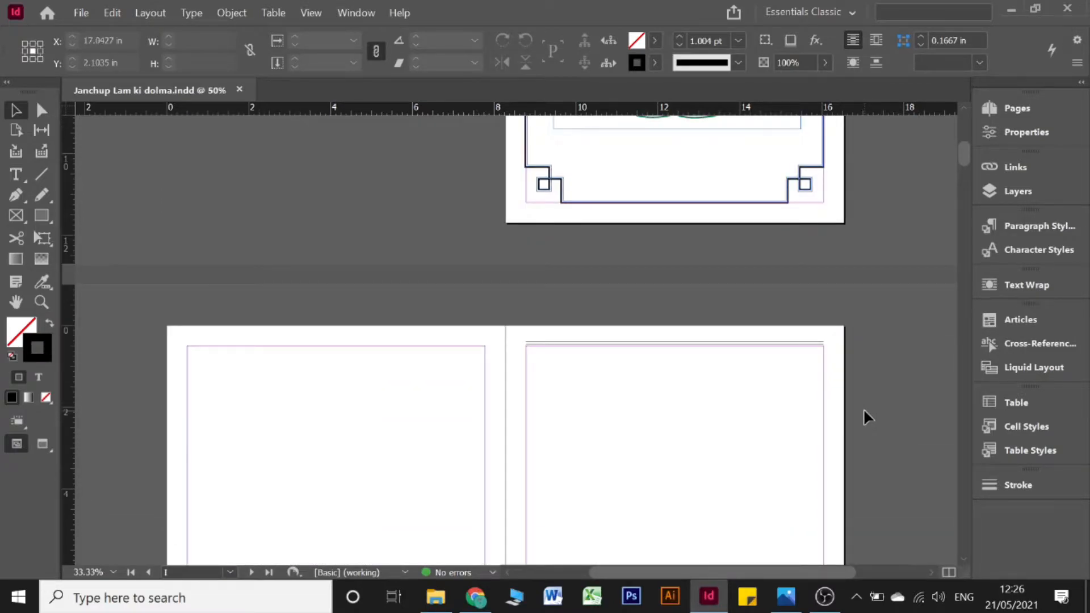
pyautogui.scroll(7, 865, 417)
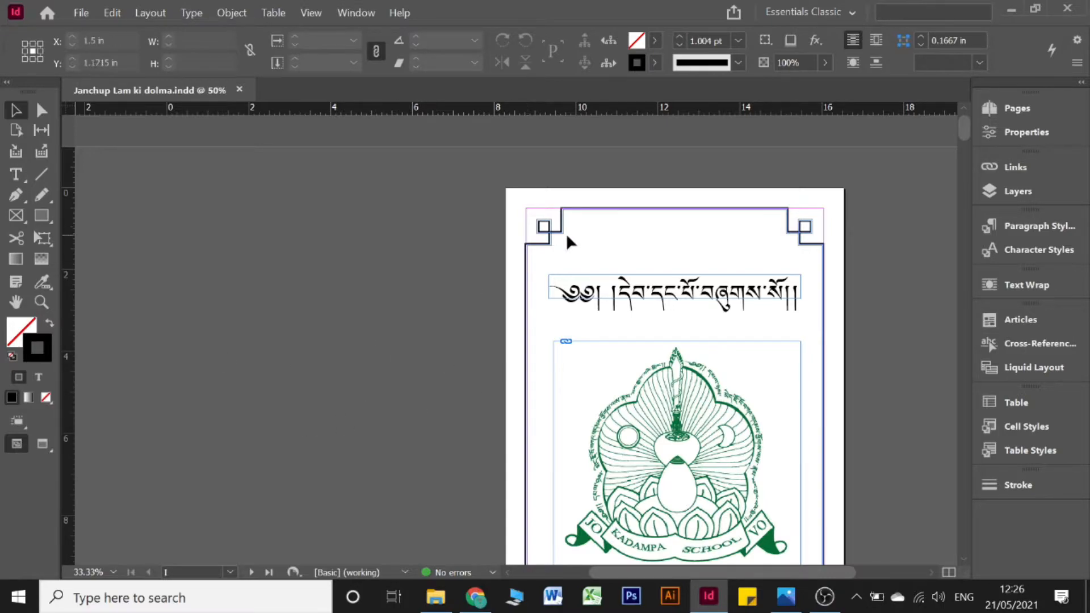
pyautogui.scroll(-3, 568, 236)
pyautogui.scroll(3, 567, 238)
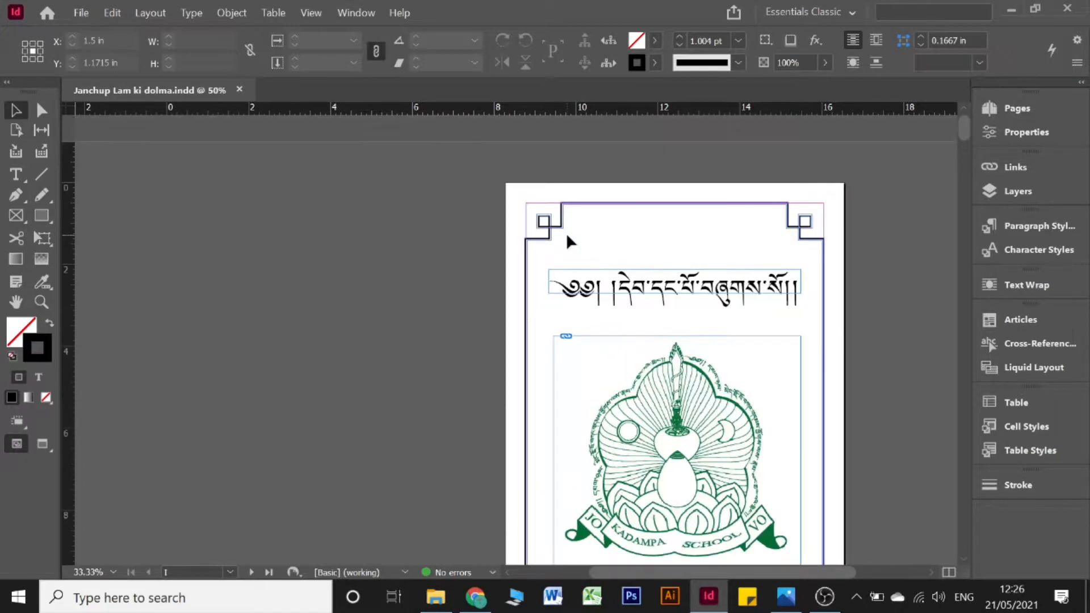
pyautogui.scroll(-1, 566, 236)
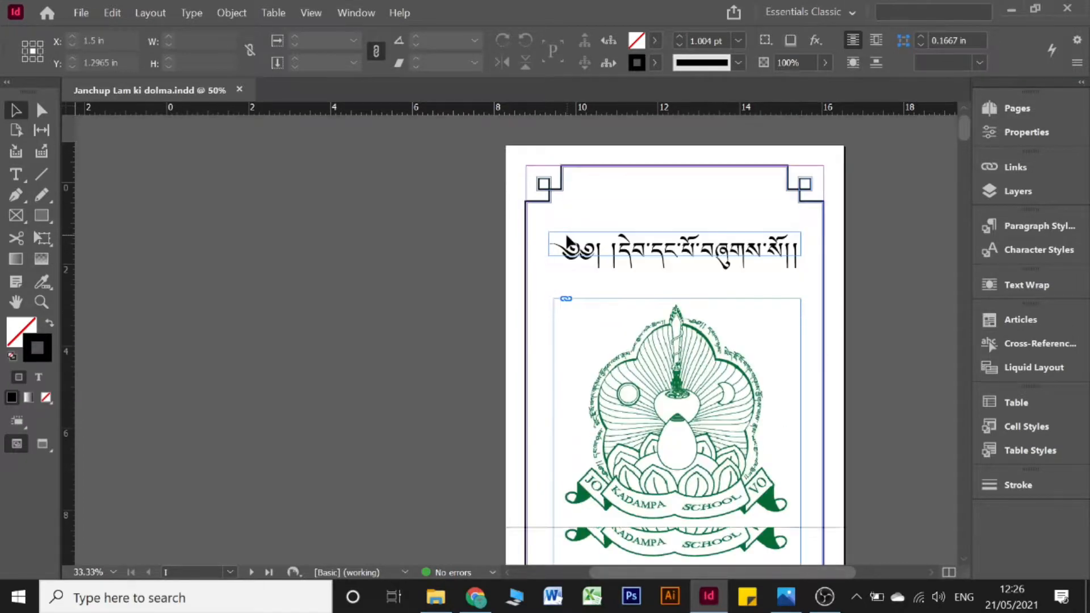
pyautogui.click(545, 182)
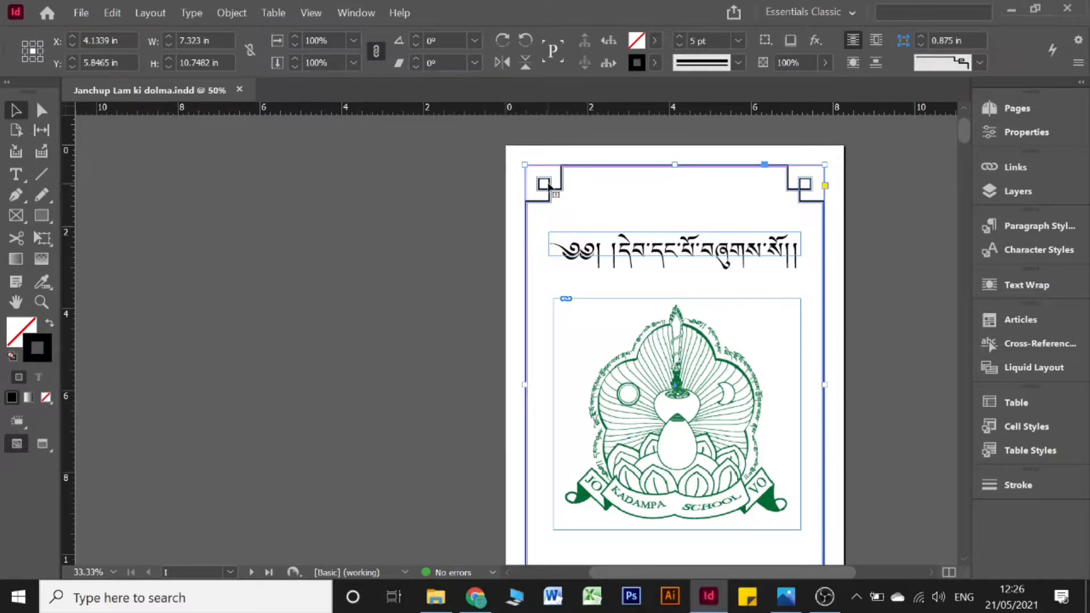
pyautogui.click(399, 207)
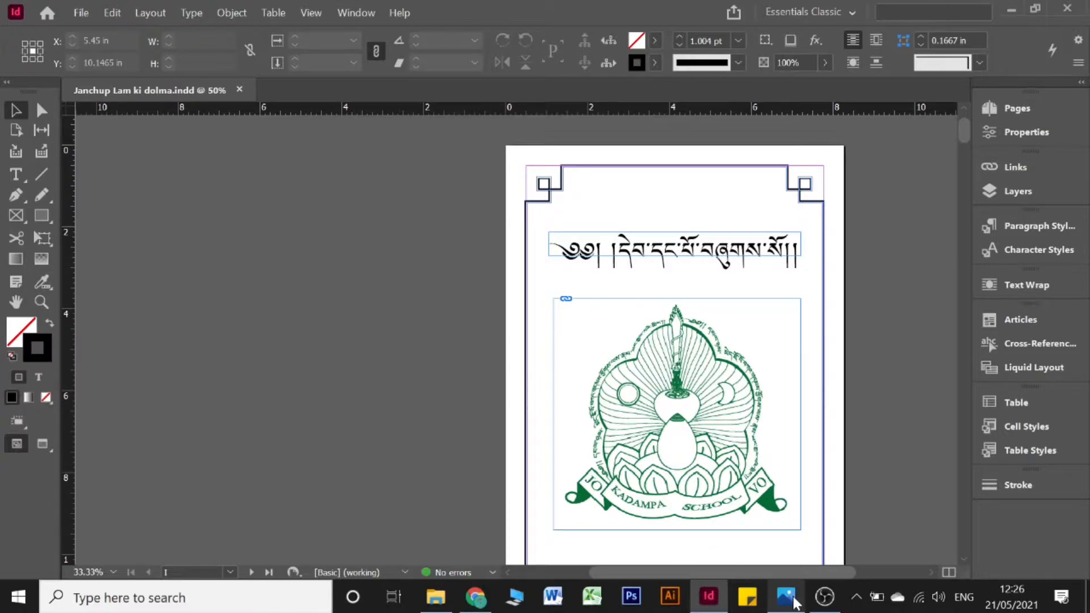
pyautogui.click(794, 602)
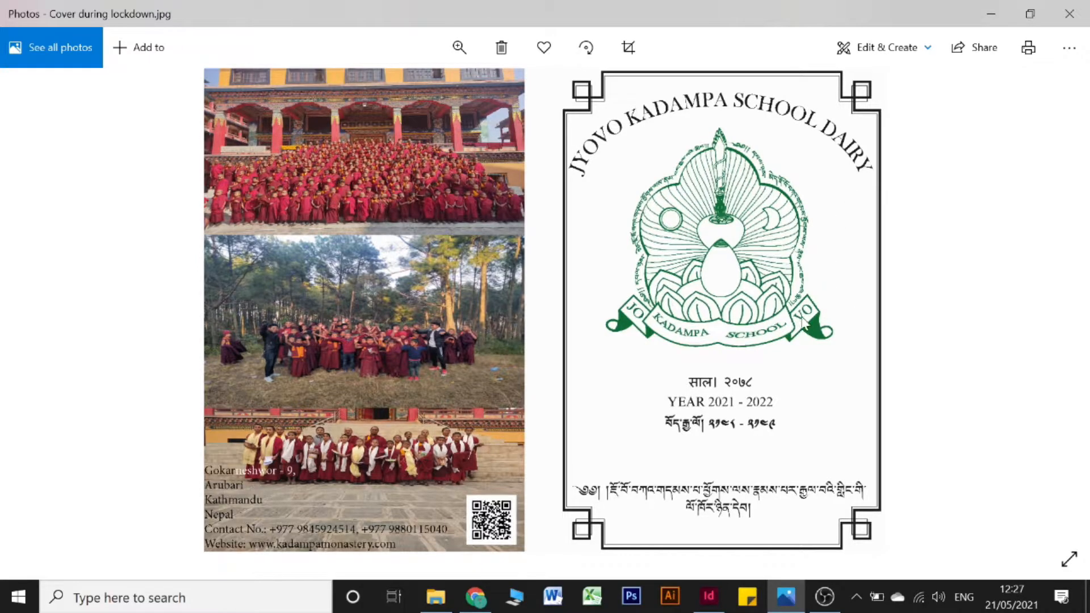
# Step: Compare the white and orange-gradient Cover during lockdown images, then close Photos
pyautogui.press('Right')
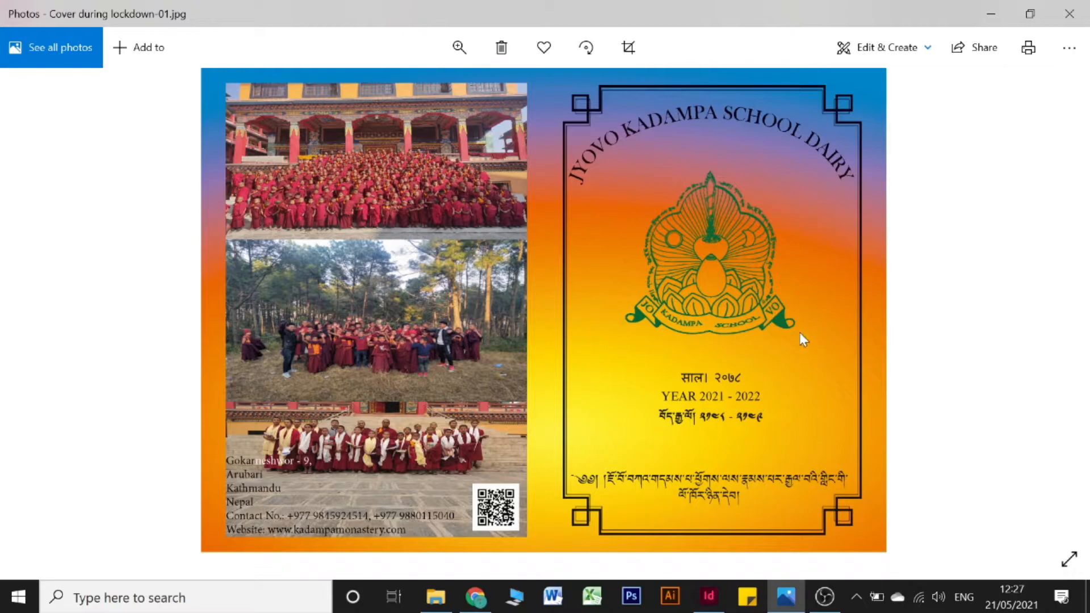
pyautogui.press('Left')
pyautogui.press('Right')
pyautogui.press('Left')
pyautogui.press('Right')
pyautogui.press('Left')
pyautogui.click(1069, 8)
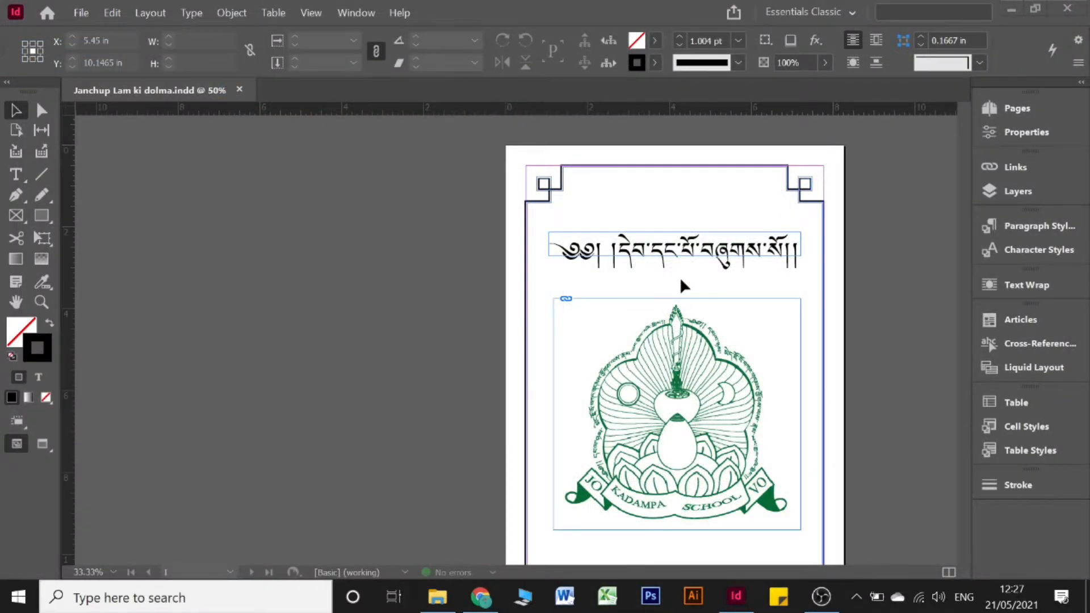
# Step: Skim down the inner text spreads to page 7, then switch to Photopea in Chrome
pyautogui.scroll(-10, 683, 285)
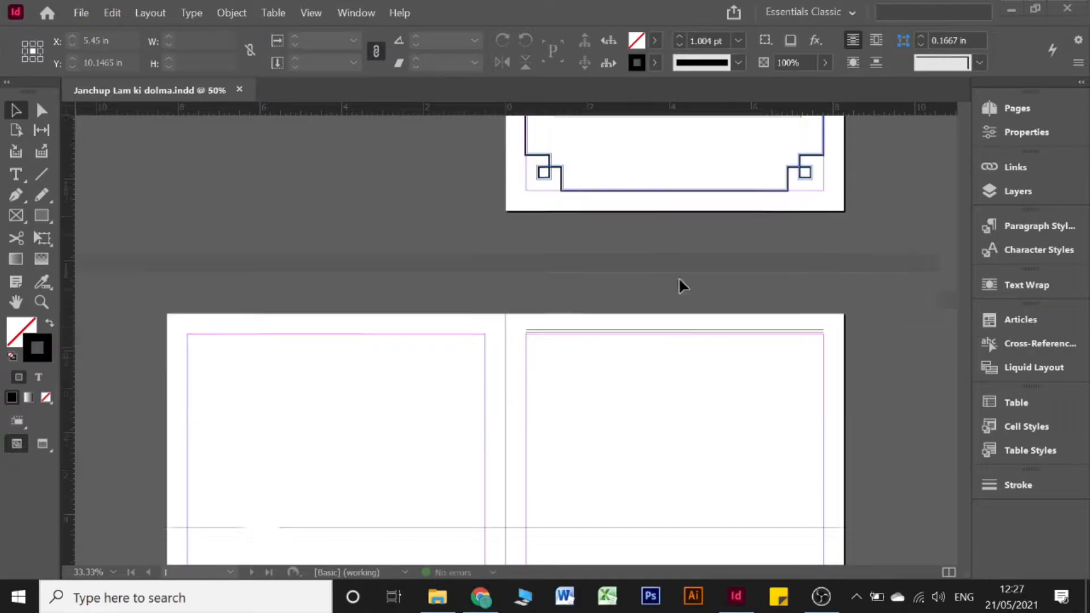
pyautogui.scroll(-15, 682, 285)
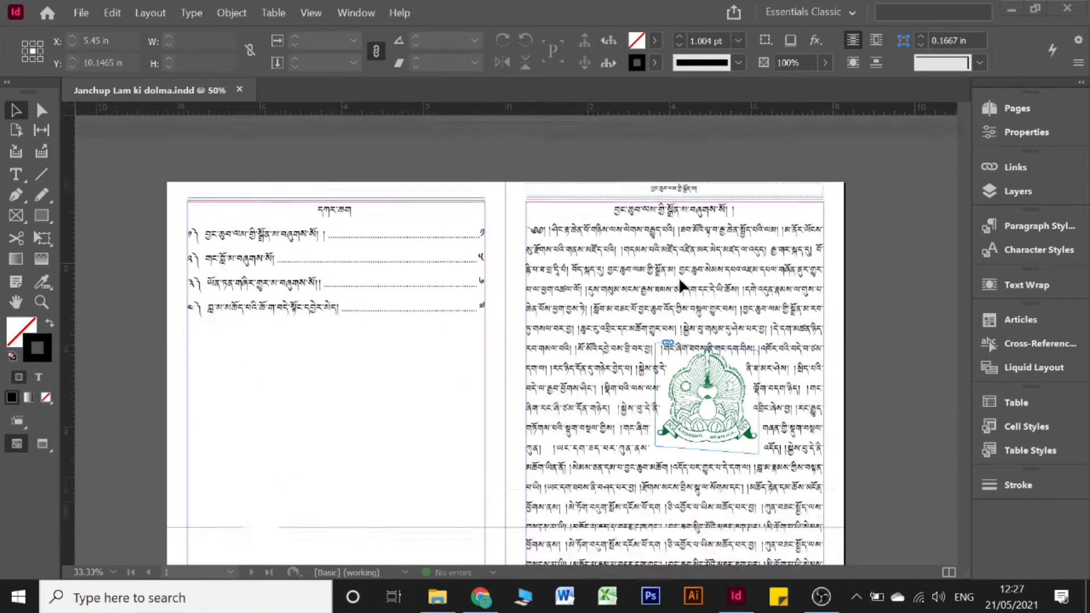
pyautogui.scroll(-15, 683, 285)
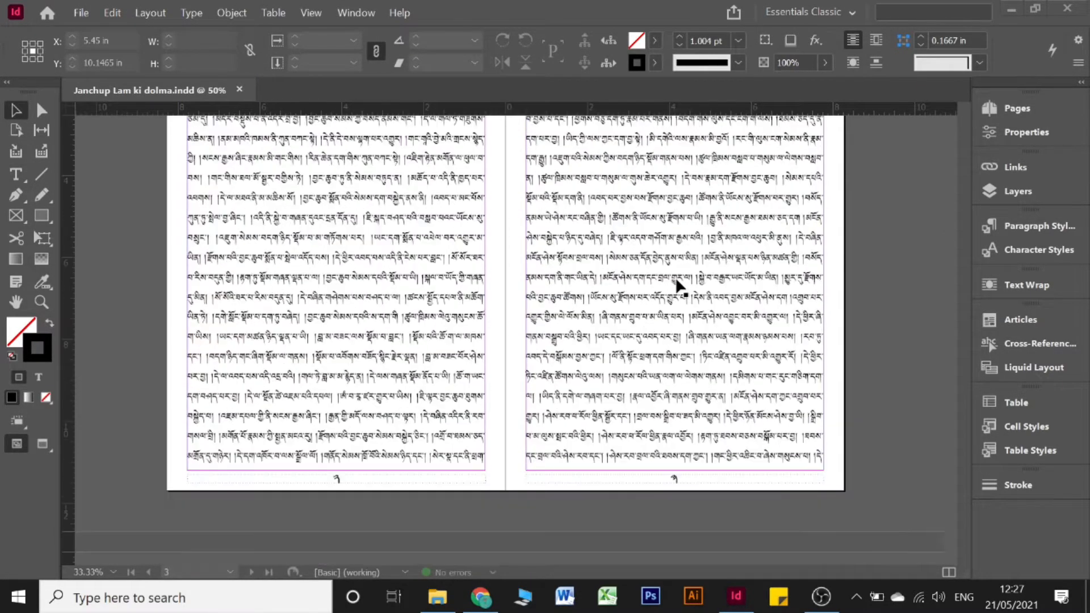
pyautogui.scroll(-15, 678, 284)
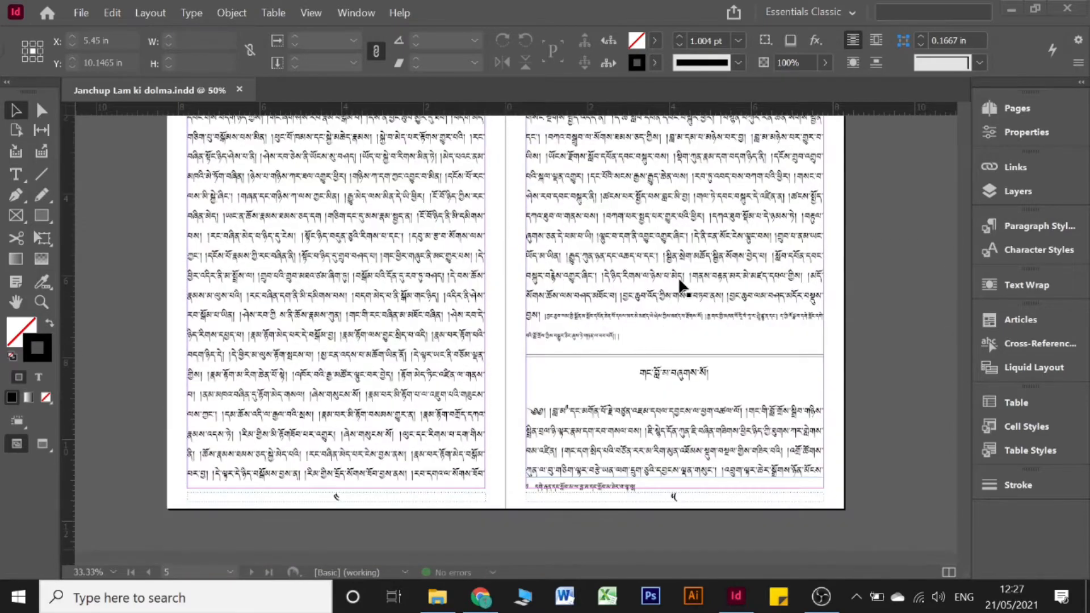
pyautogui.scroll(-5, 681, 286)
pyautogui.scroll(-3, 520, 377)
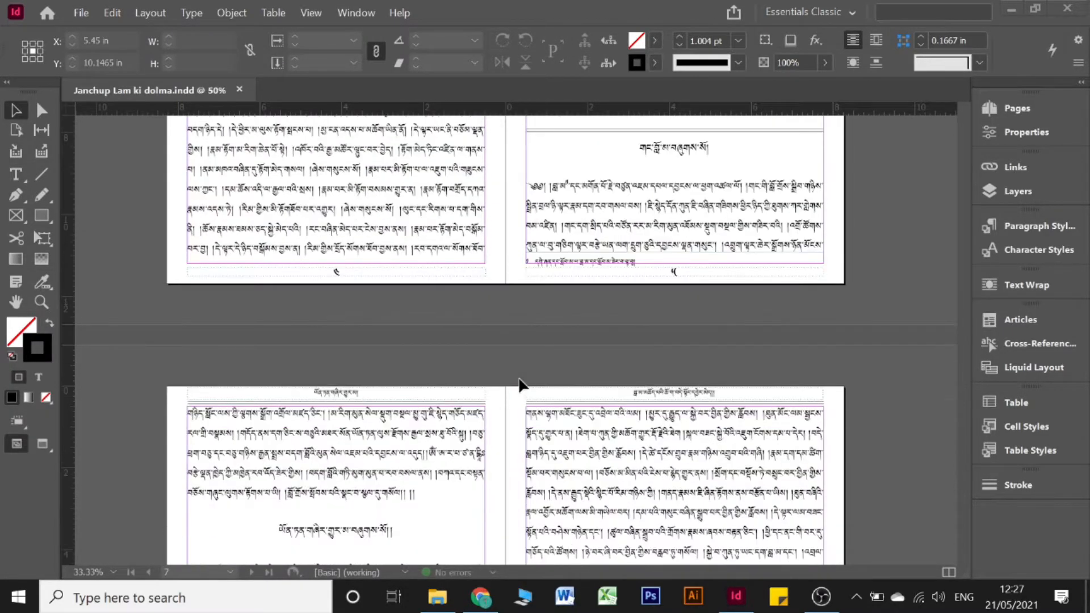
pyautogui.click(479, 595)
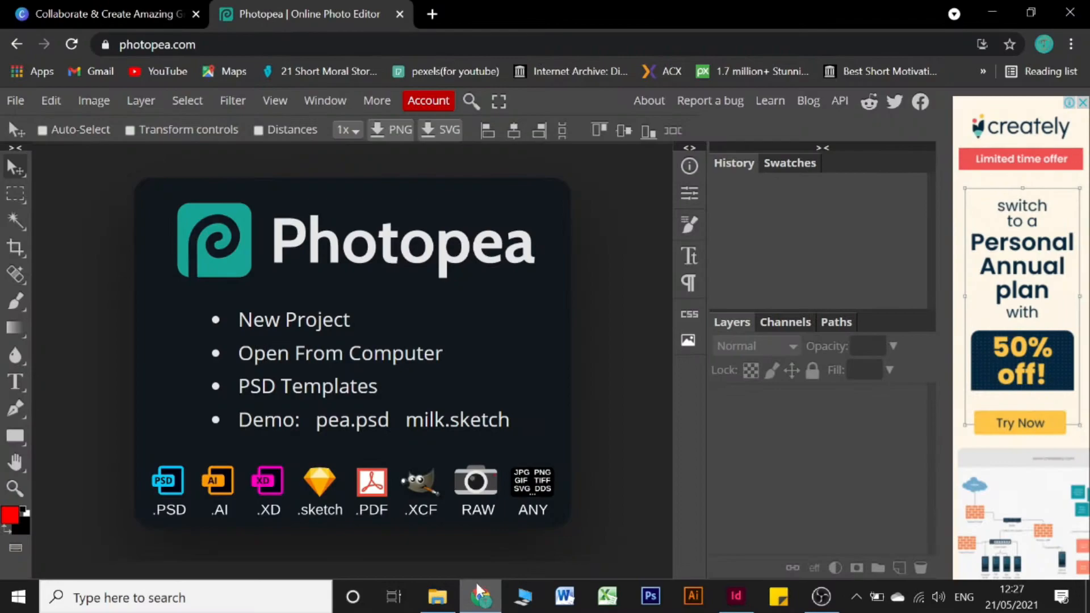
# Step: Switch to the Canva tab and clear the old Book Cover search
pyautogui.click(148, 12)
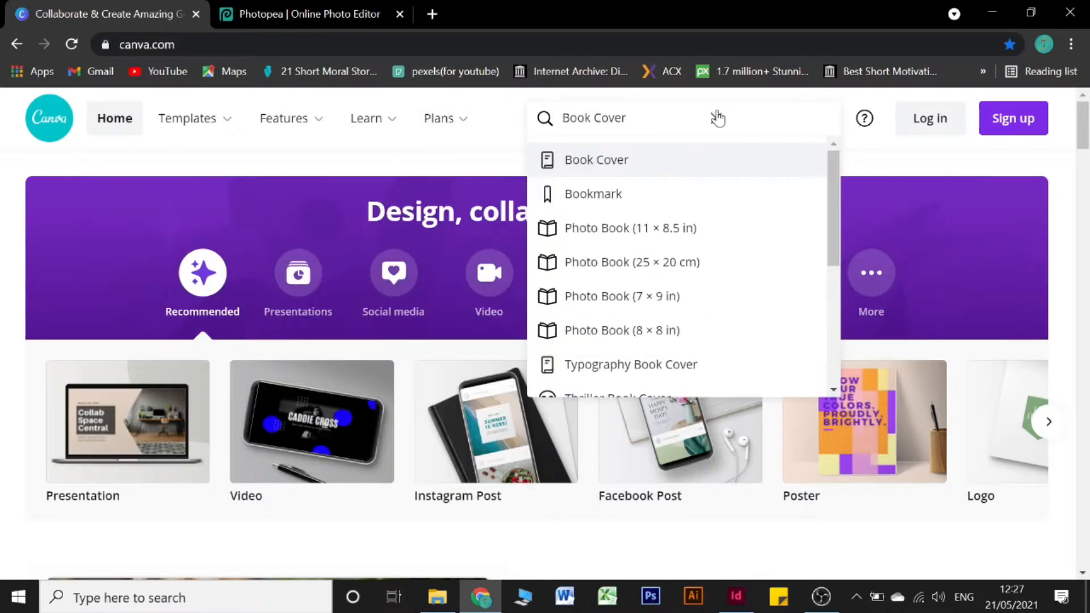
pyautogui.click(717, 118)
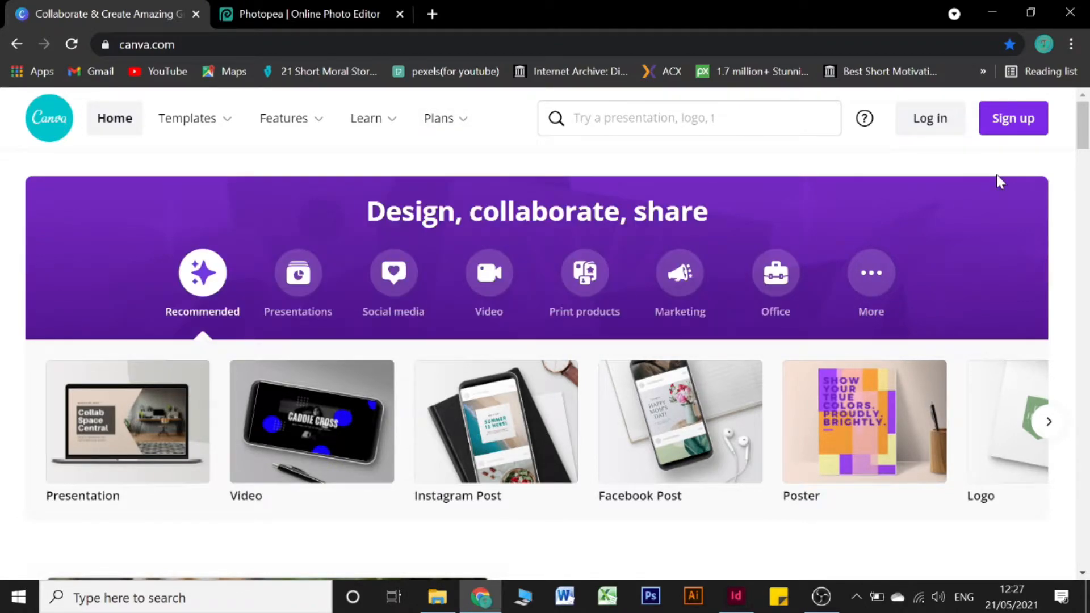
# Step: Search Canva's design types for 'book cover'
pyautogui.scroll(-3, 997, 179)
pyautogui.scroll(3, 997, 178)
pyautogui.scroll(-7, 137, 322)
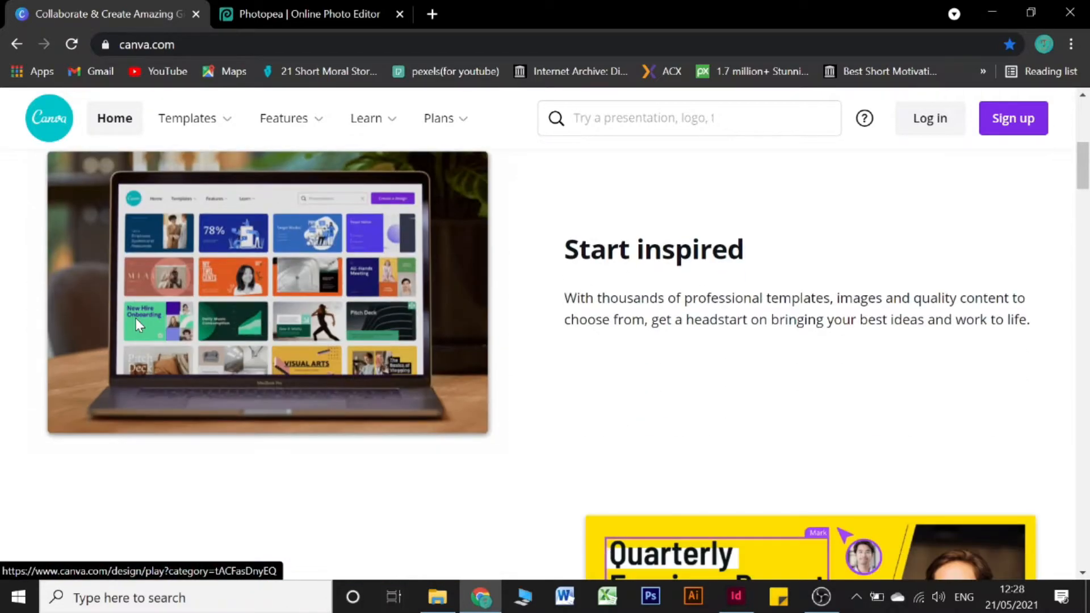
pyautogui.scroll(7, 135, 317)
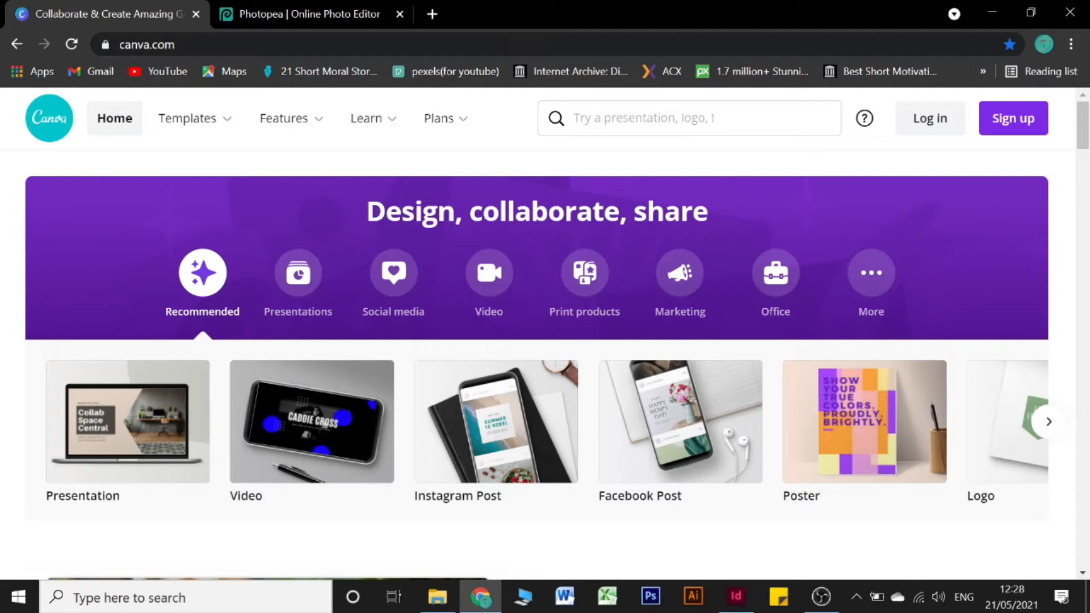
pyautogui.click(644, 118)
pyautogui.write('boo')
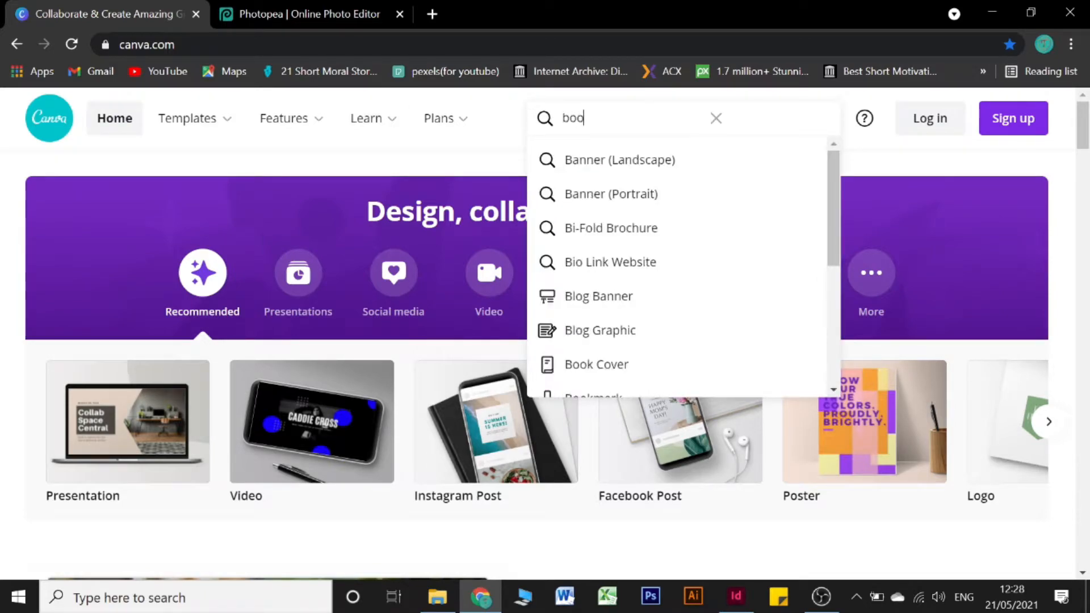
pyautogui.write('k')
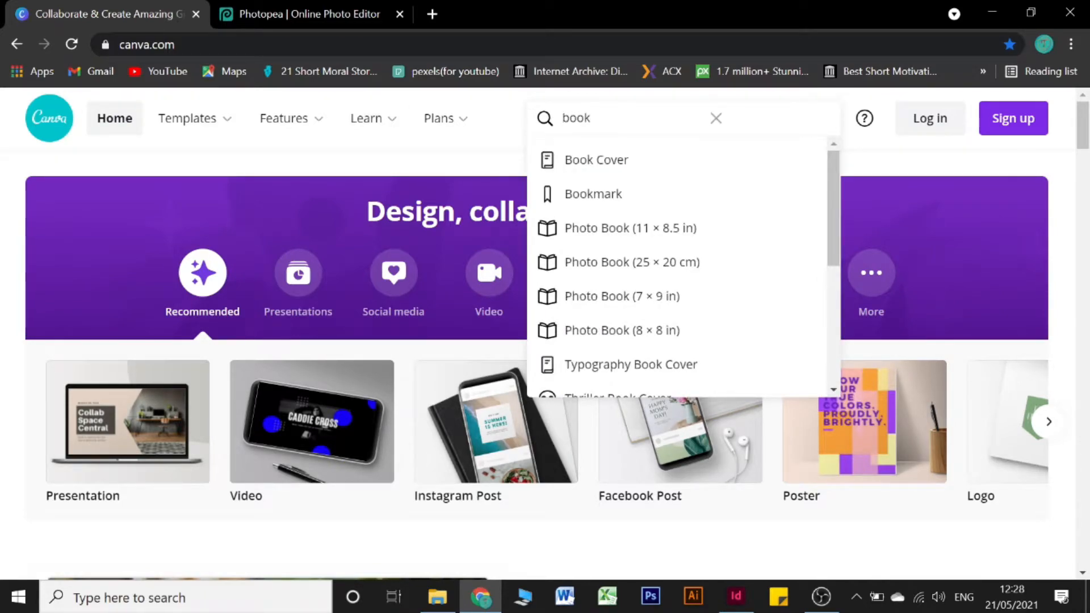
pyautogui.write(' cover')
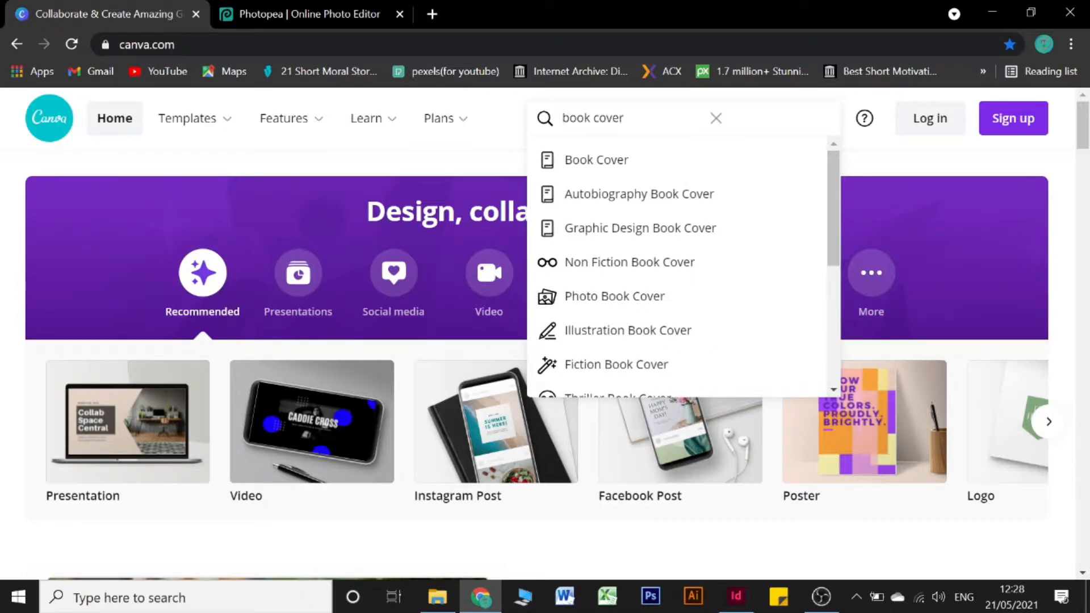
# Step: Create a new Book Cover design from the search suggestion
pyautogui.click(615, 164)
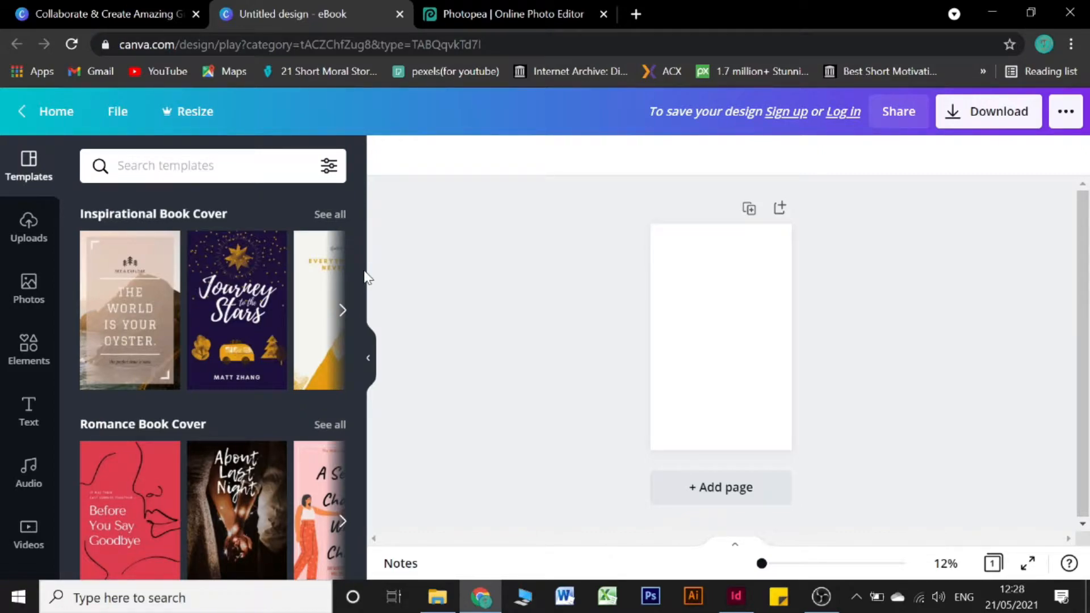
pyautogui.press('super+plus')
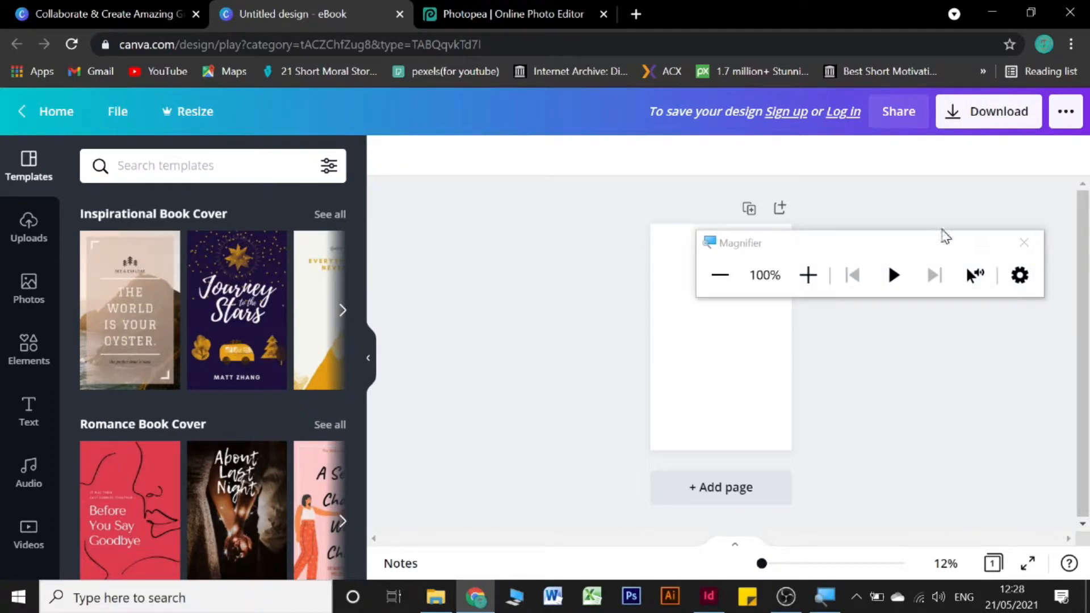
pyautogui.press('super+plus')
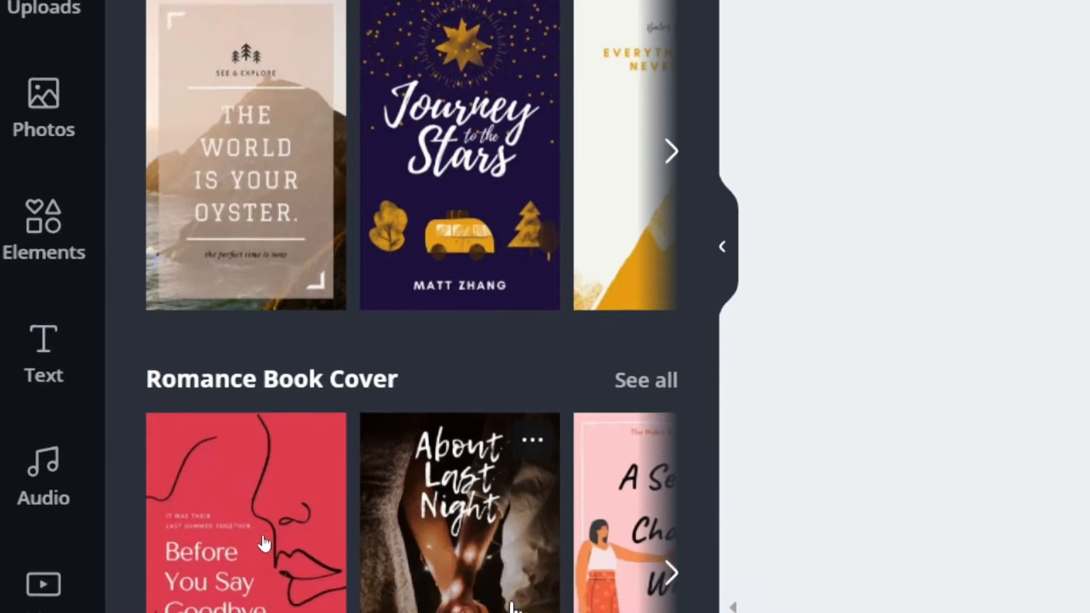
pyautogui.press('super+minus')
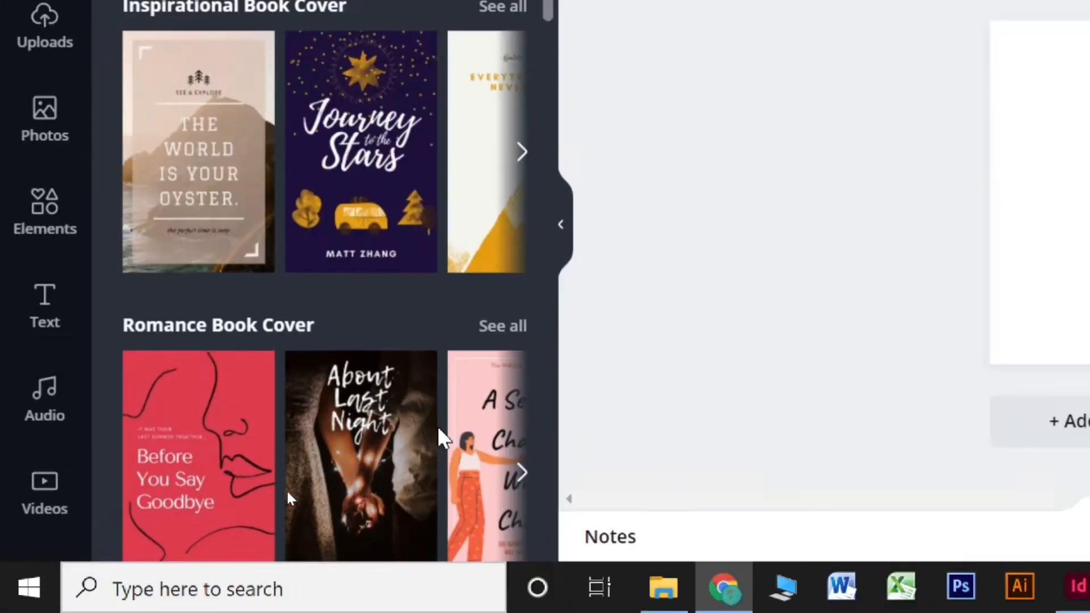
# Step: Browse the book cover template categories such as Inspirational and Romance
pyautogui.scroll(-6, 199, 414)
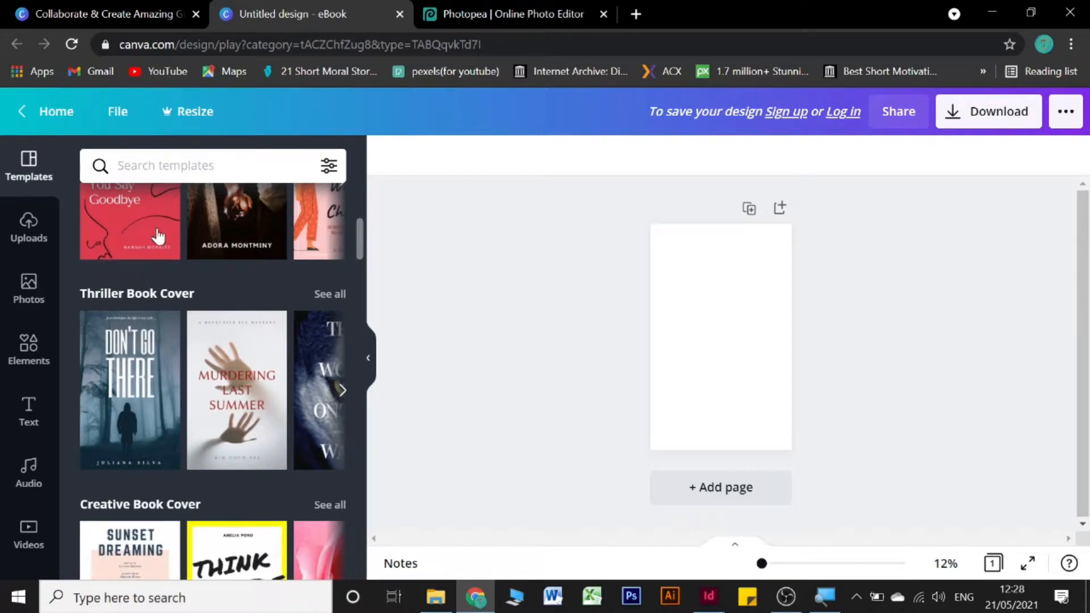
pyautogui.scroll(4, 159, 255)
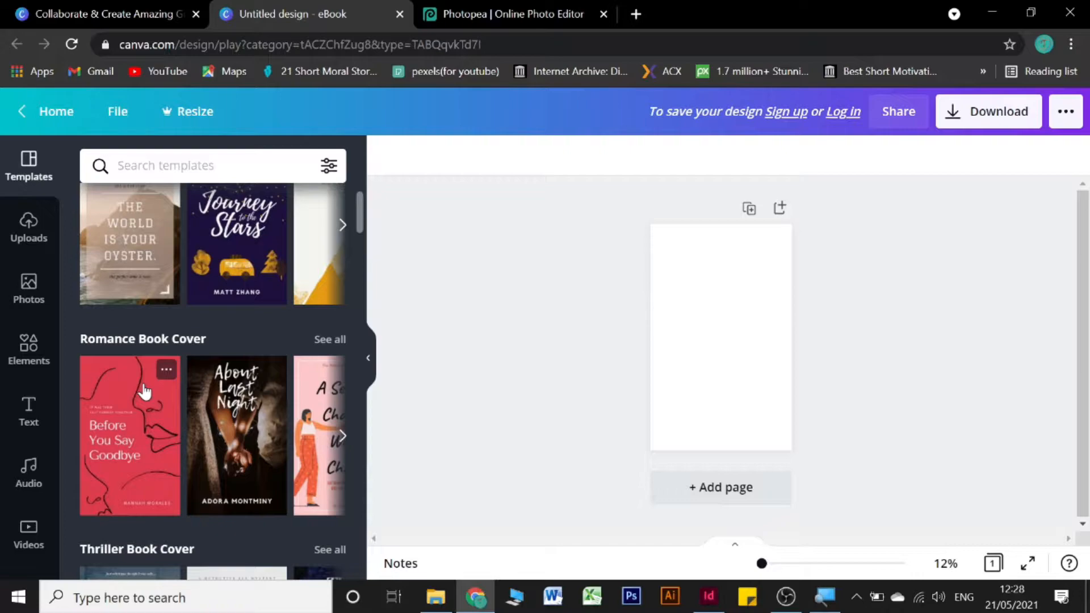
pyautogui.scroll(-10, 144, 391)
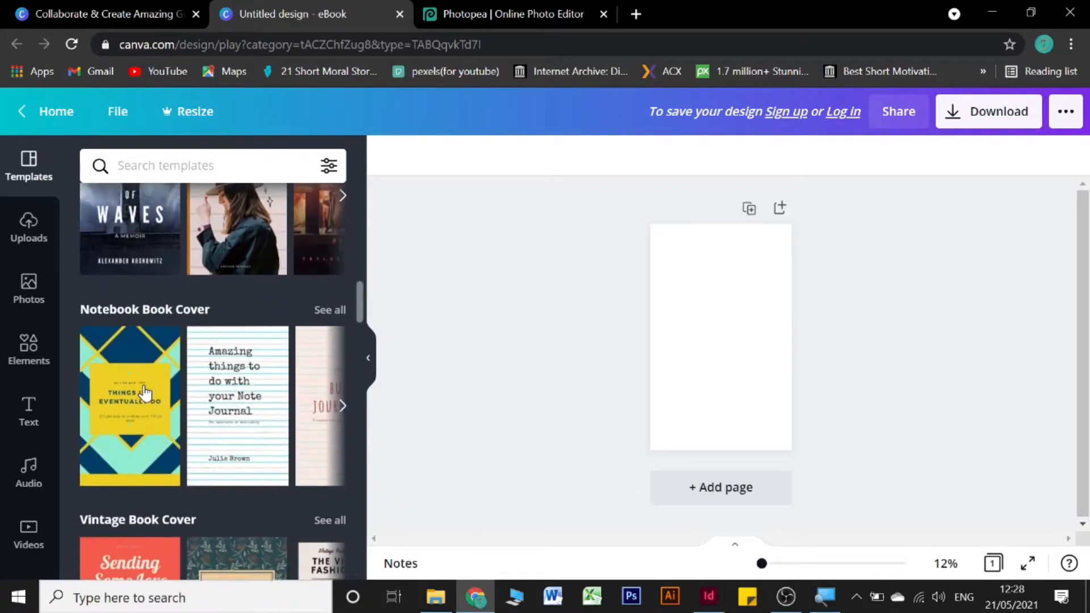
pyautogui.scroll(-3, 145, 391)
pyautogui.scroll(2, 145, 391)
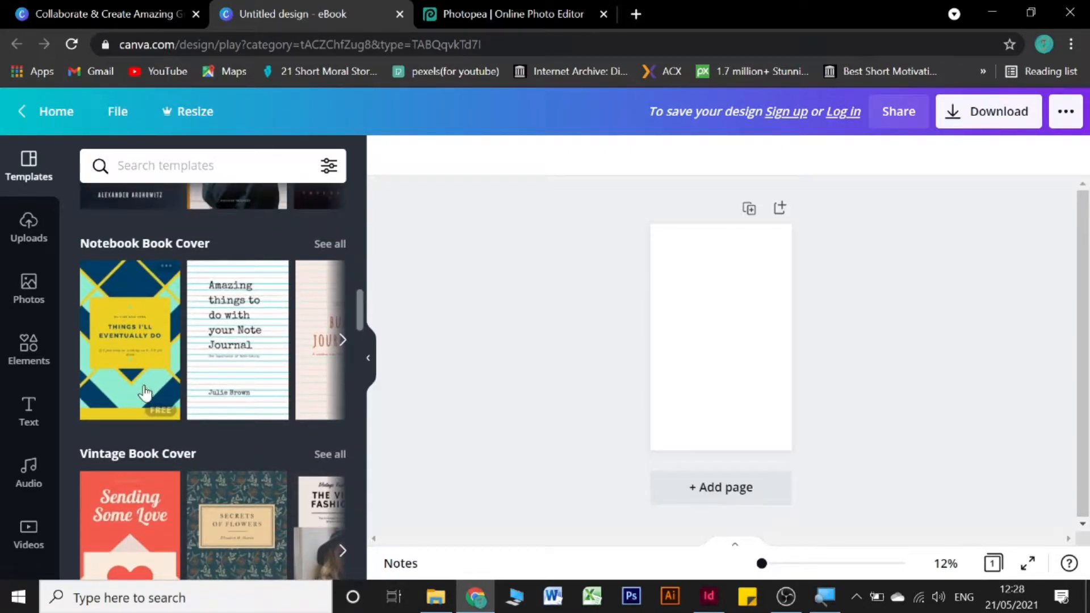
pyautogui.scroll(-5, 144, 391)
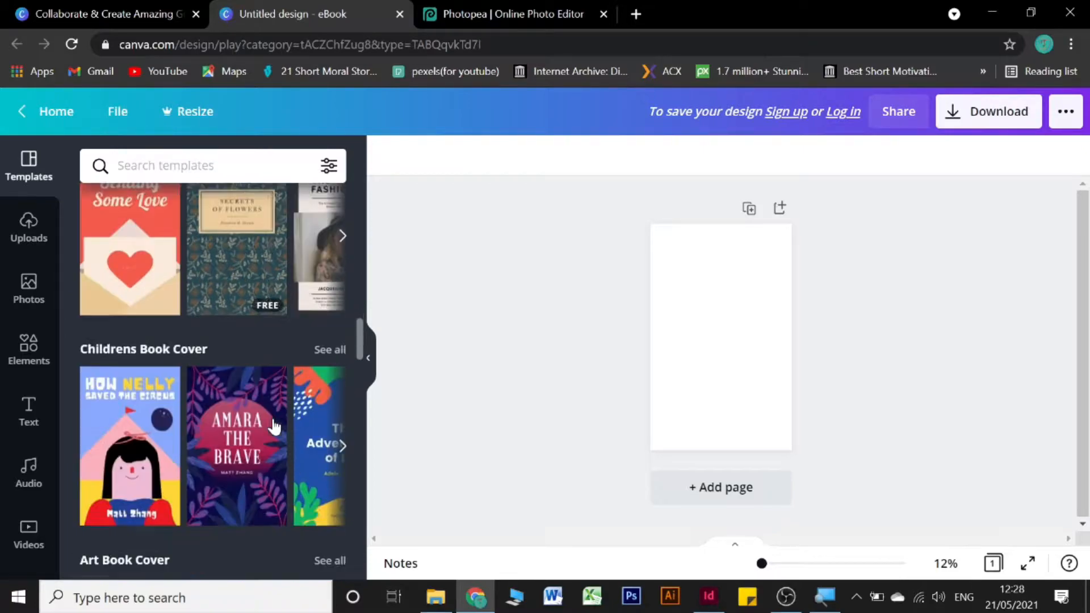
pyautogui.scroll(-5, 273, 420)
pyautogui.scroll(-5, 271, 419)
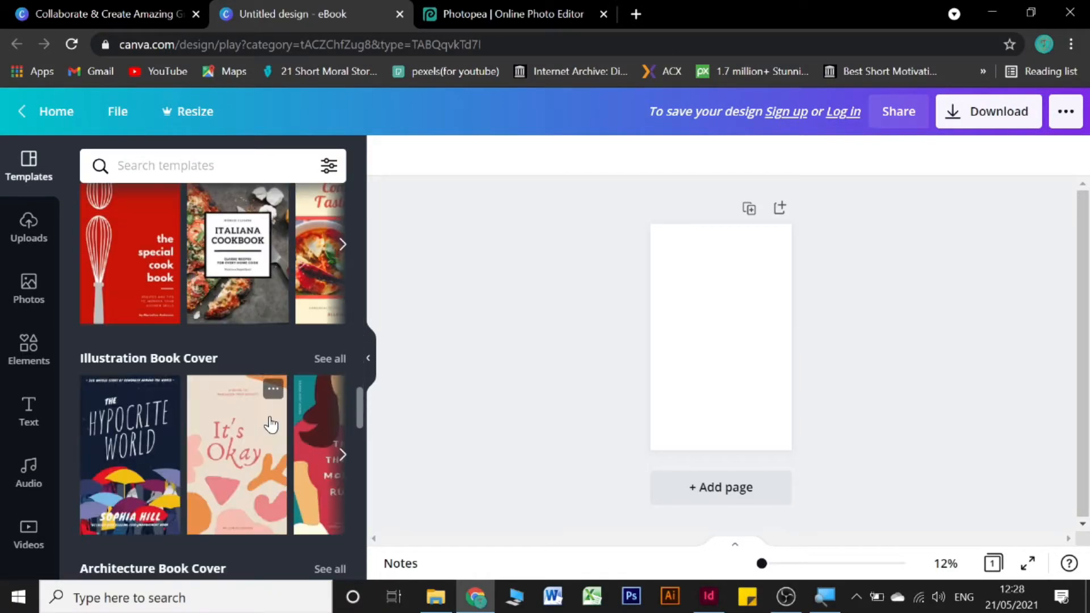
pyautogui.scroll(-2, 271, 424)
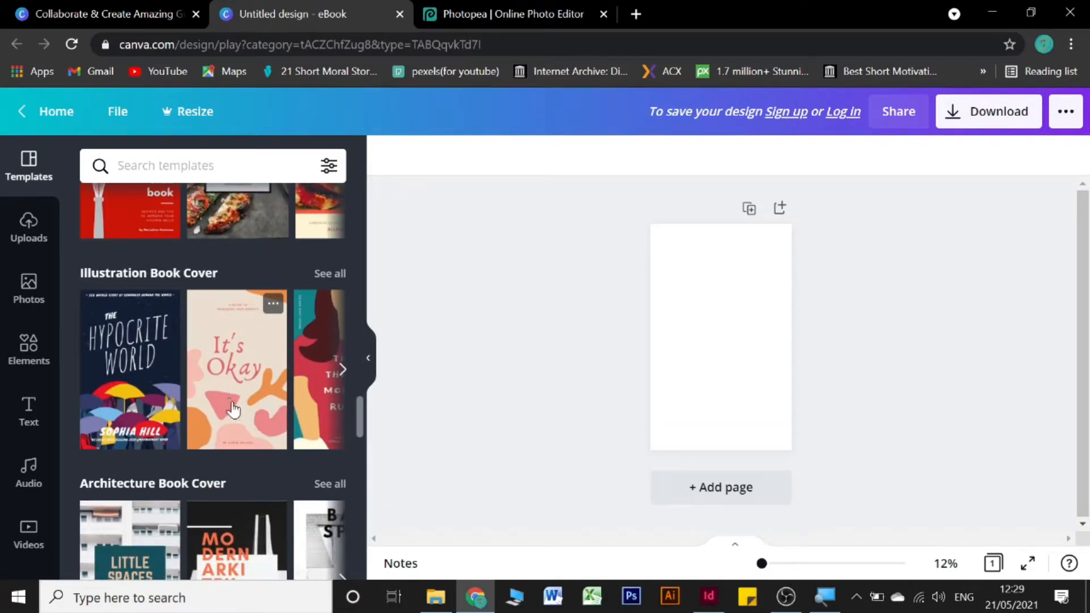
pyautogui.scroll(-10, 233, 407)
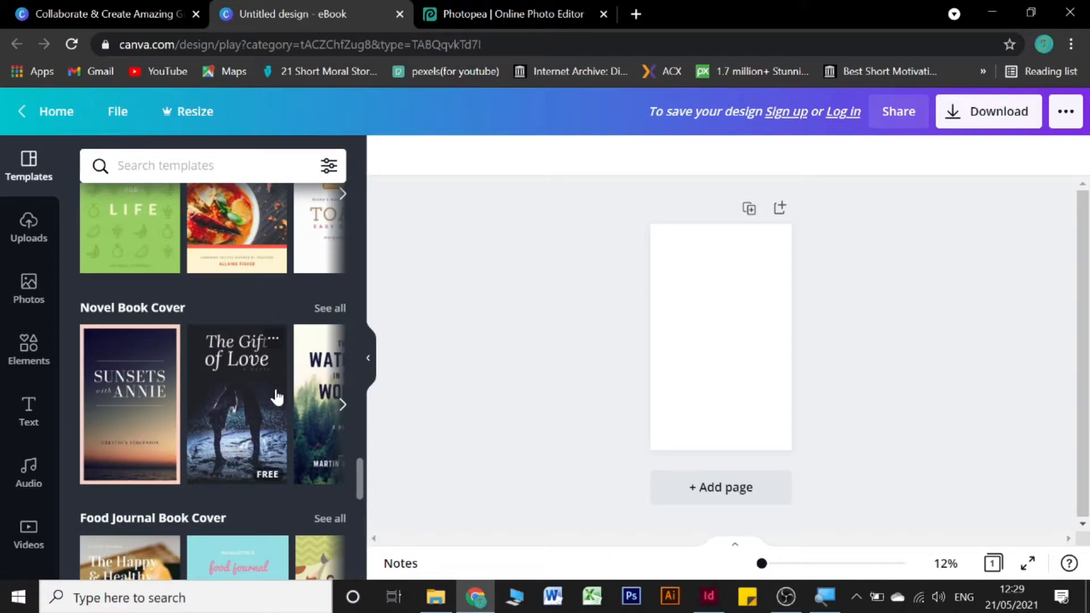
pyautogui.scroll(-8, 276, 397)
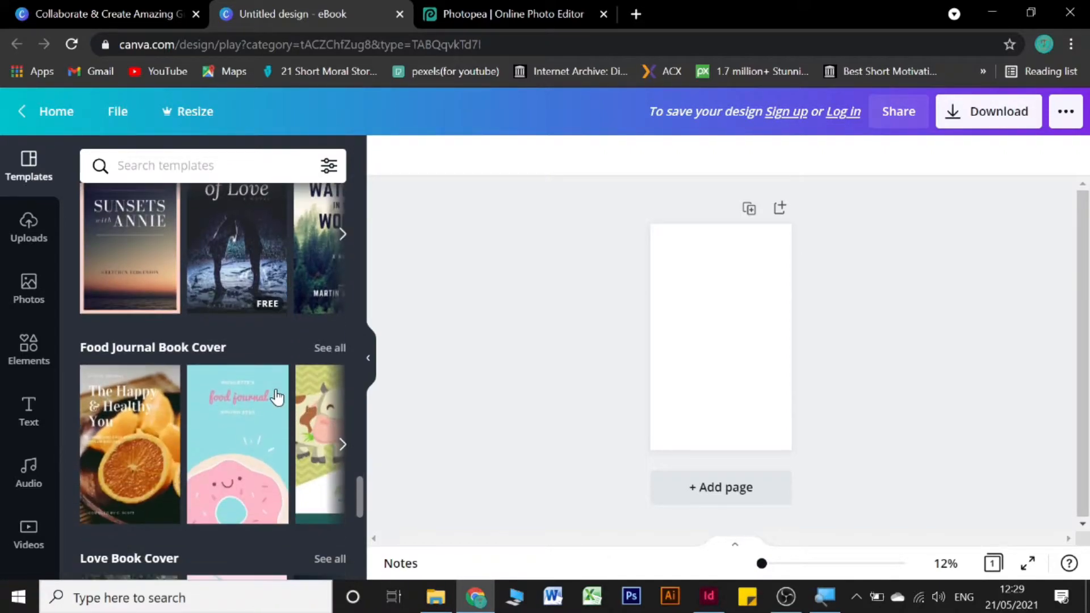
pyautogui.scroll(-10, 277, 397)
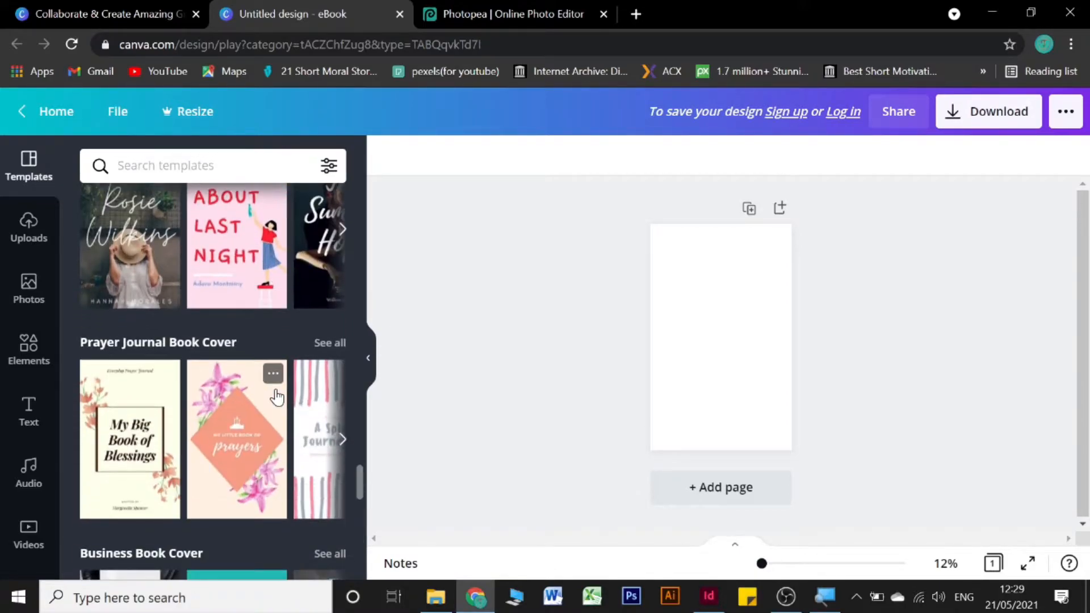
pyautogui.scroll(-8, 276, 397)
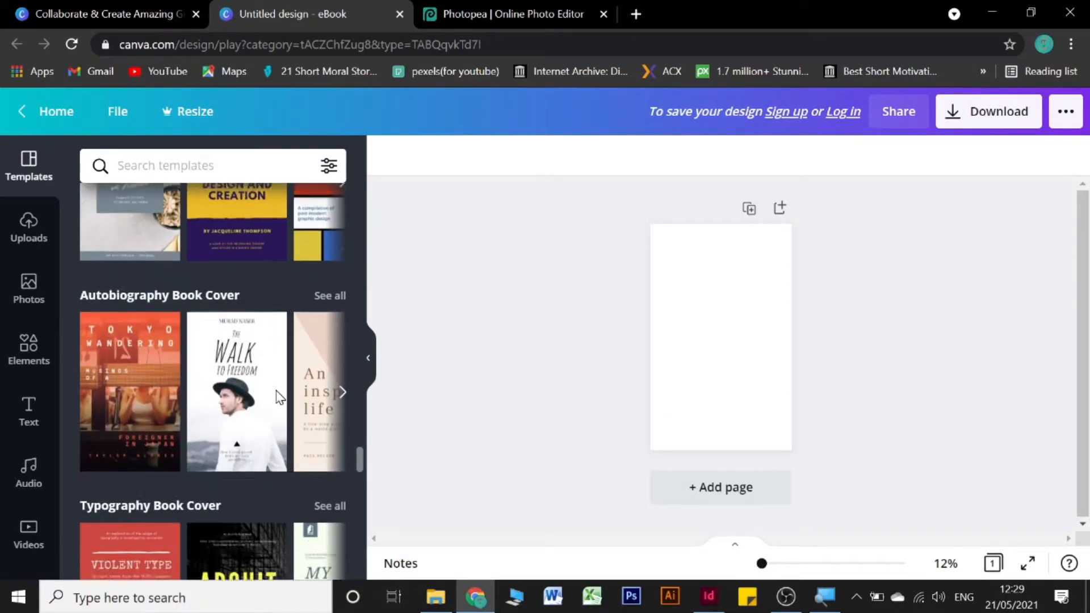
pyautogui.scroll(12, 277, 397)
pyautogui.scroll(12, 276, 397)
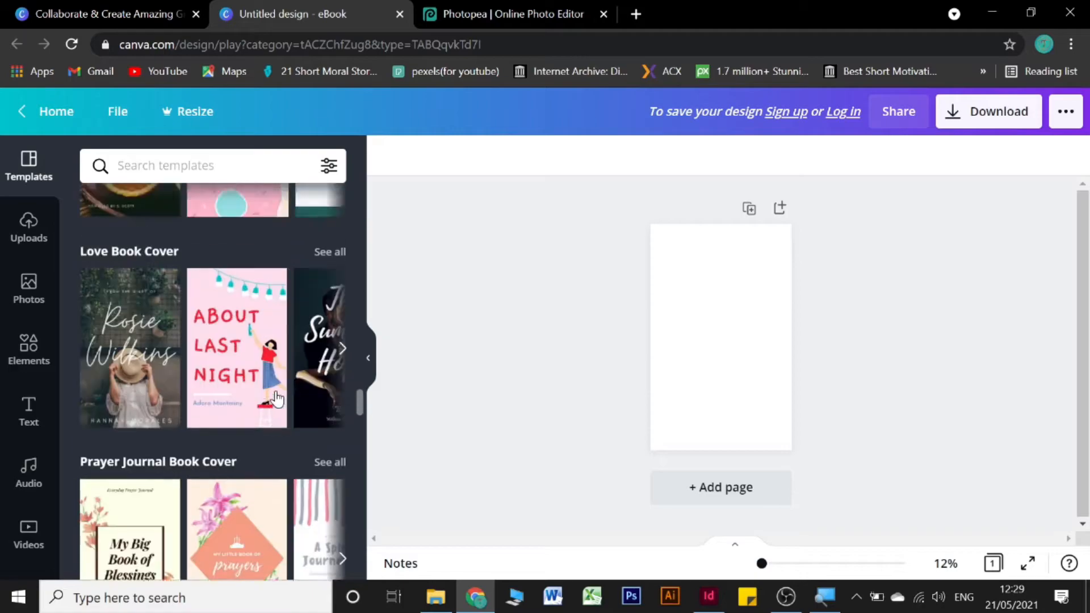
pyautogui.scroll(12, 276, 397)
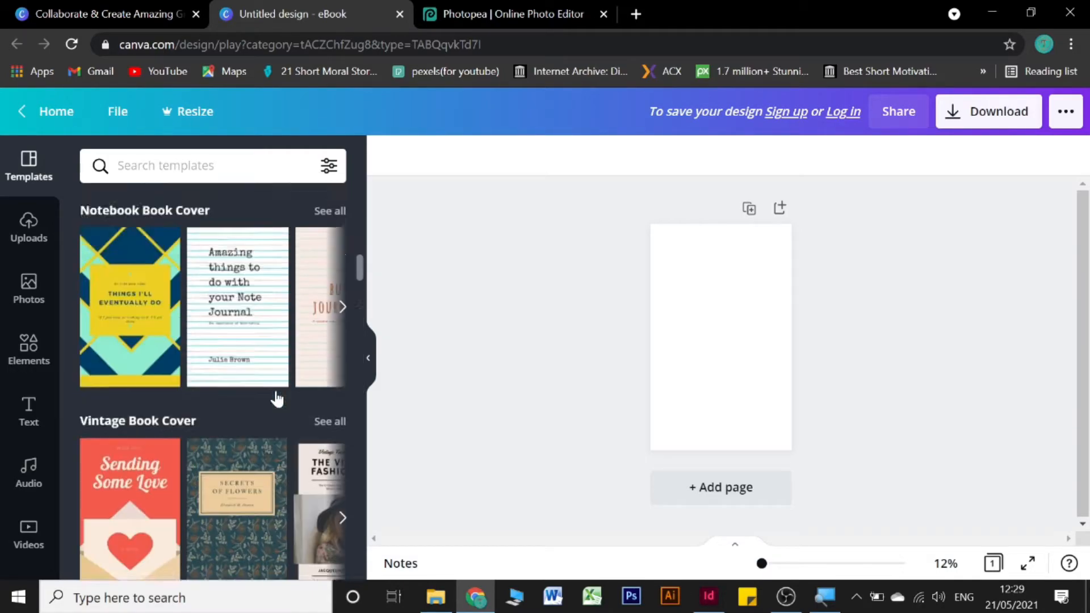
pyautogui.scroll(-2, 278, 388)
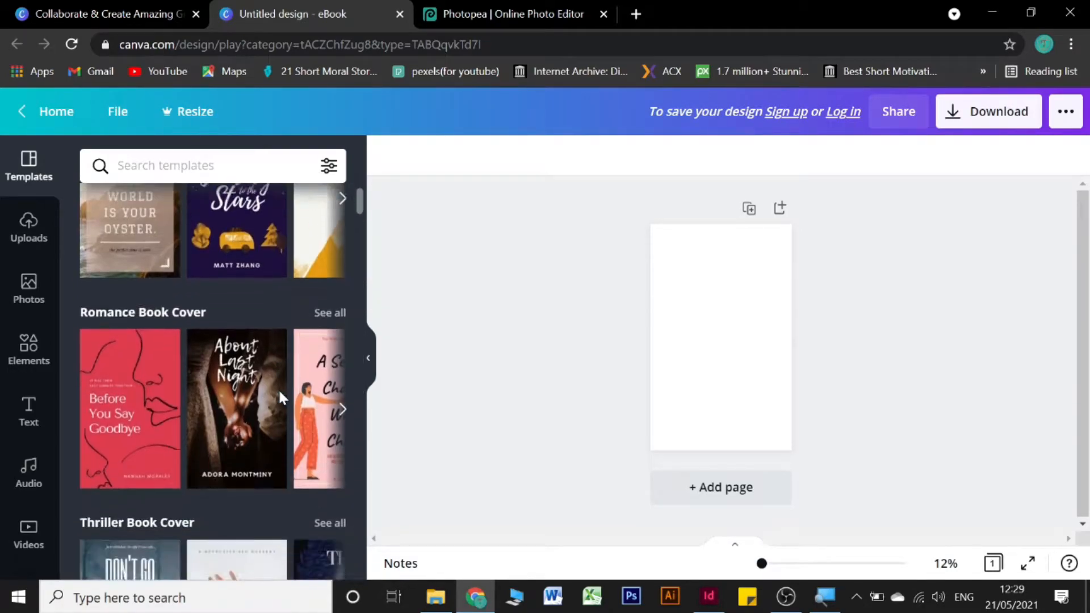
pyautogui.scroll(2, 280, 389)
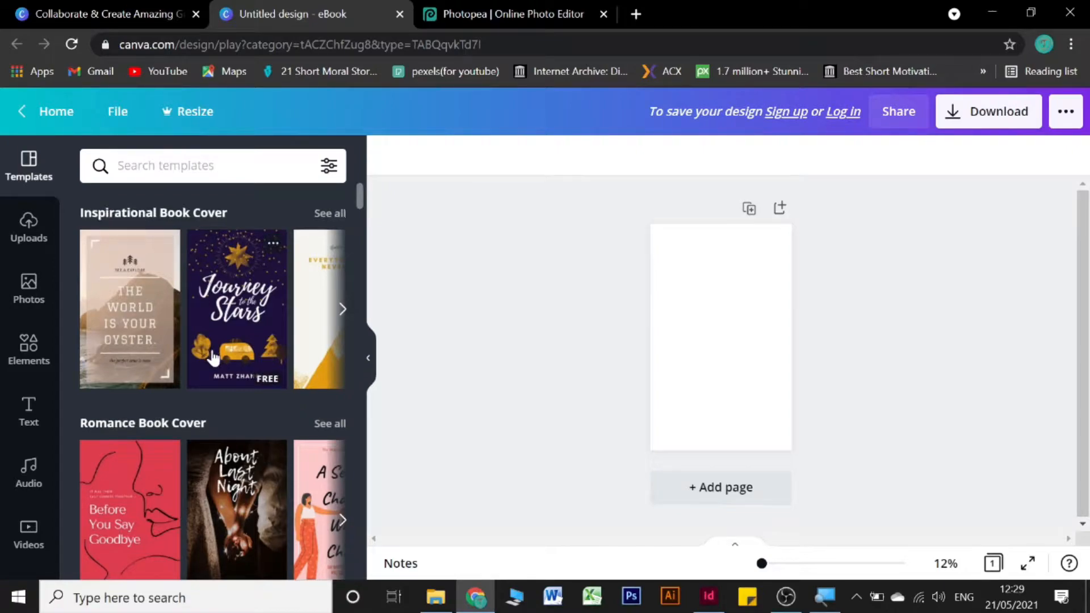
pyautogui.scroll(-2, 213, 358)
pyautogui.scroll(2, 214, 358)
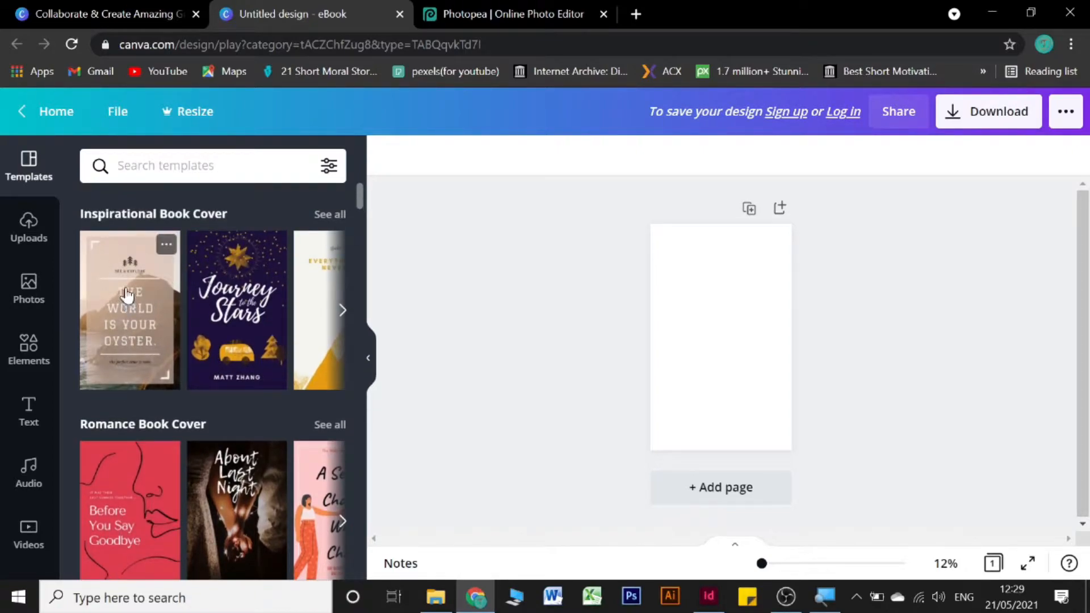
# Step: Drag 'The World Is Your Oyster' Inspirational template onto the page and zoom to 89%
pyautogui.moveTo(128, 295); pyautogui.dragTo(709, 310)
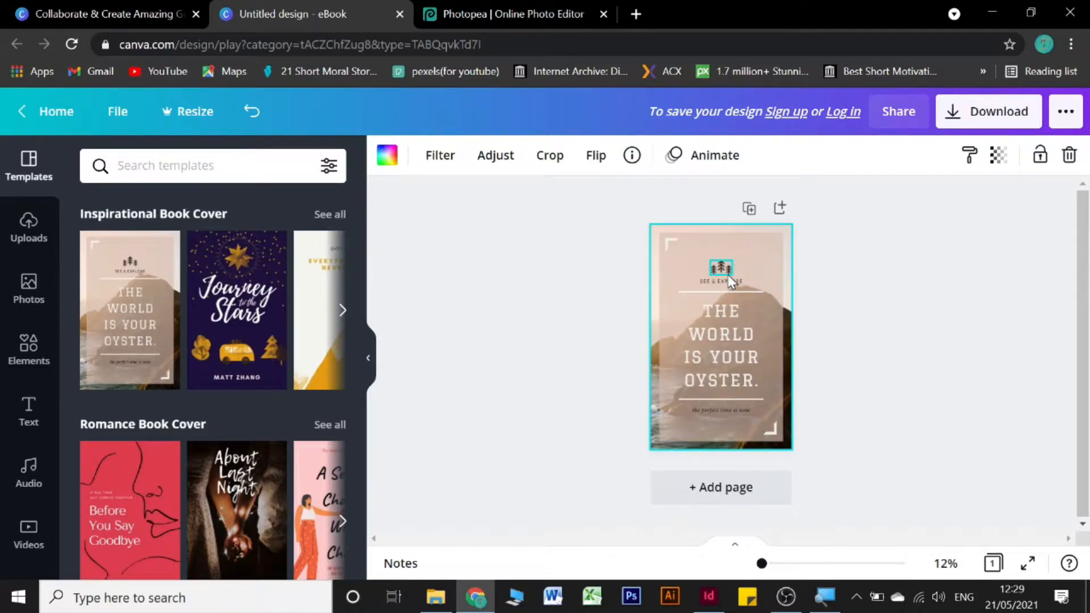
pyautogui.click(904, 564)
pyautogui.moveTo(849, 565); pyautogui.dragTo(782, 564)
pyautogui.scroll(10, 718, 369)
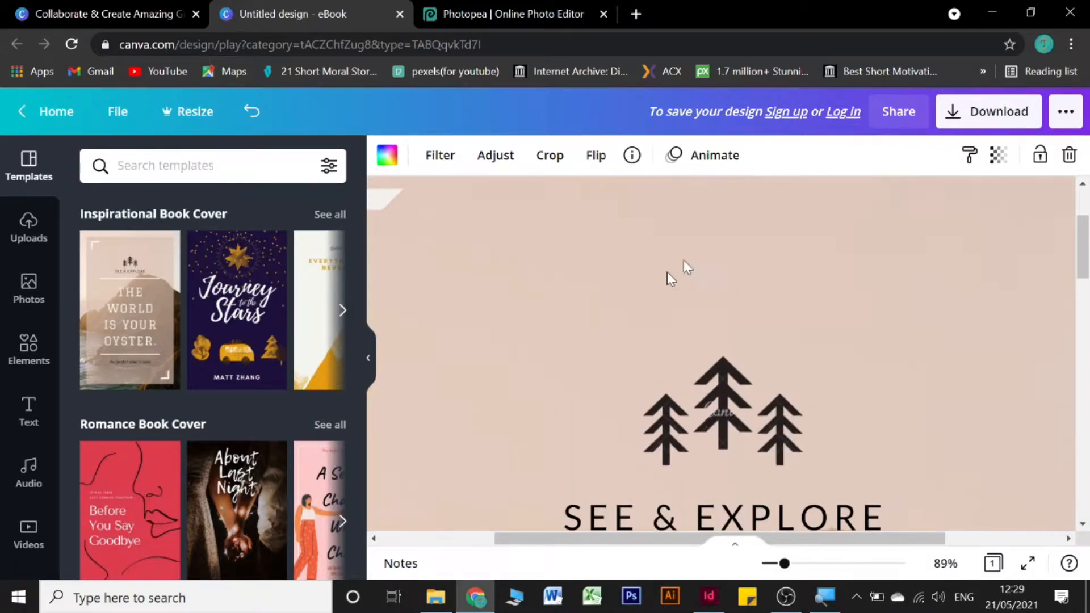
pyautogui.scroll(-2, 727, 391)
pyautogui.scroll(-3, 720, 363)
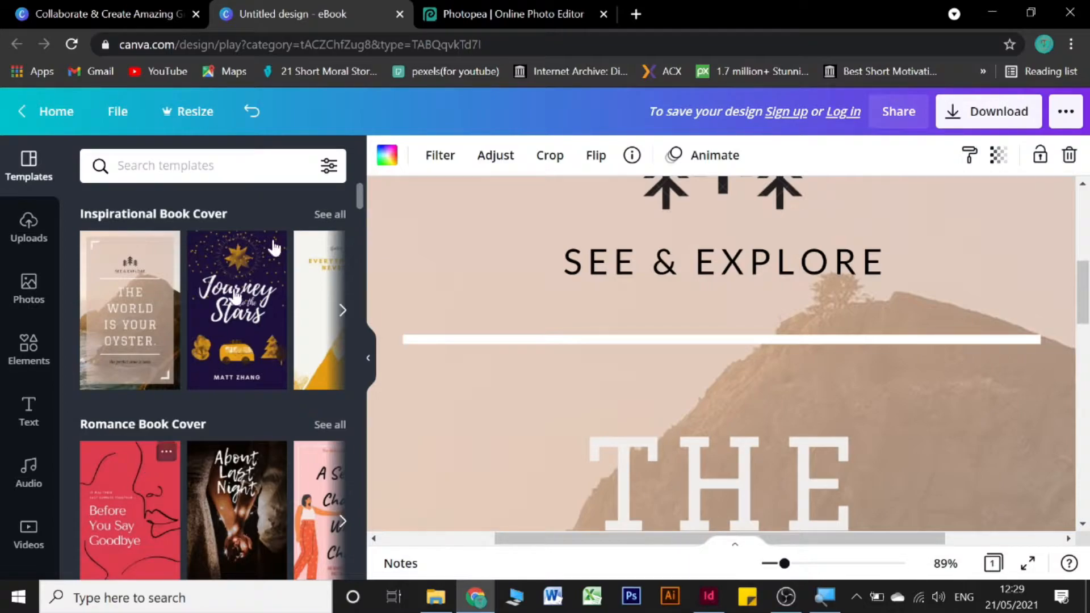
# Step: Turn on rulers, margins and print bleed, zoomed out to show the whole cover
pyautogui.click(119, 118)
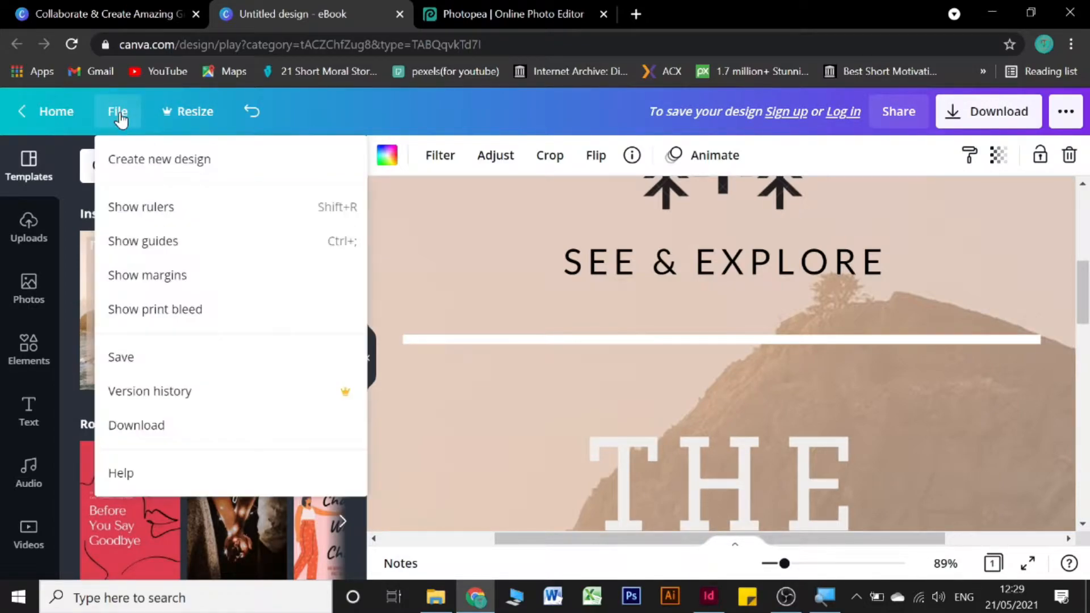
pyautogui.click(144, 209)
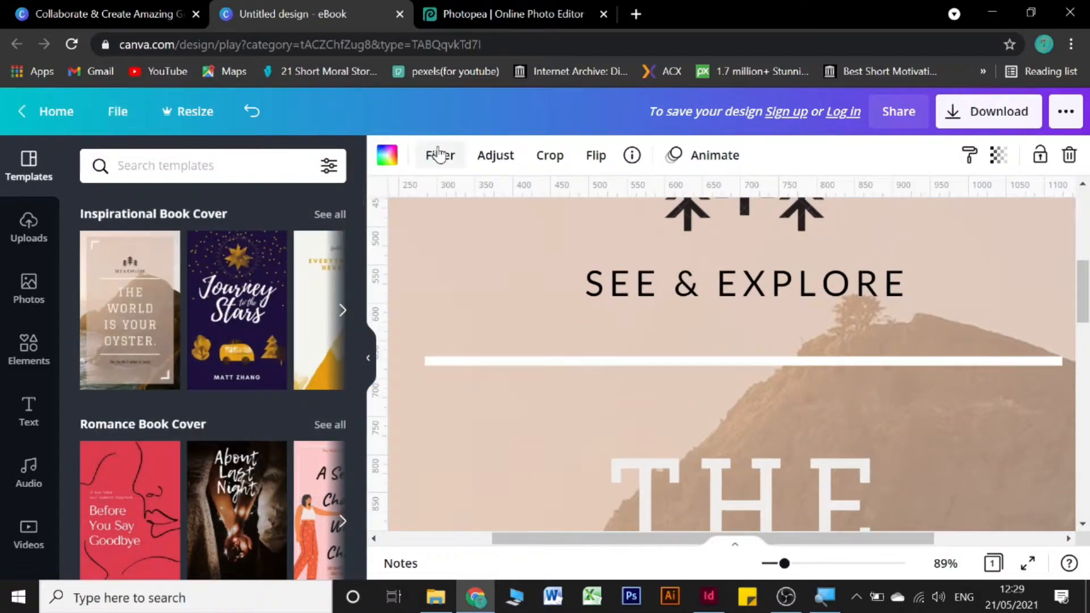
pyautogui.click(118, 111)
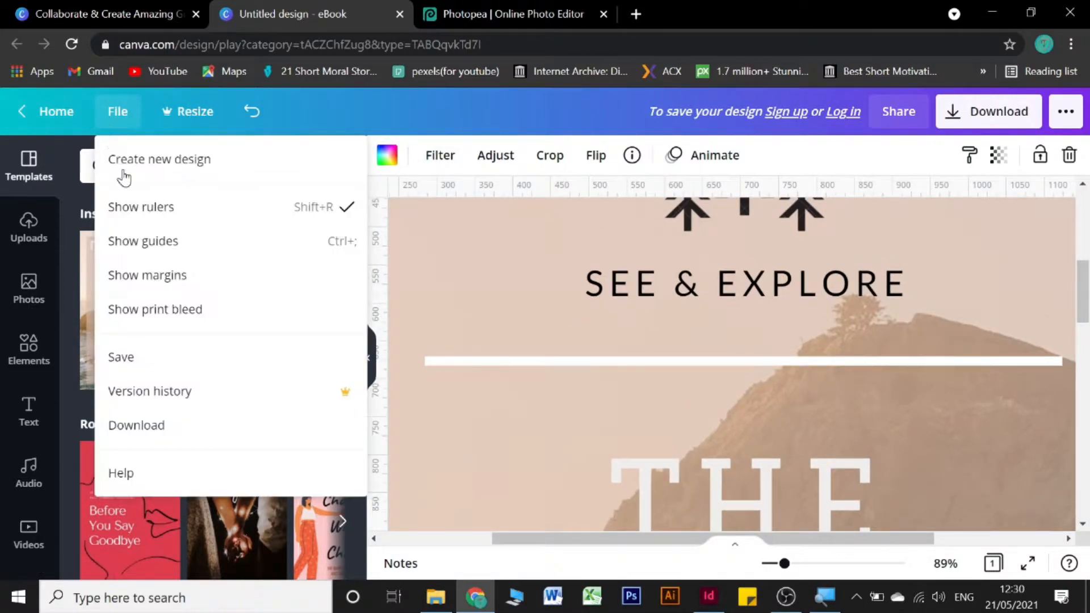
pyautogui.click(185, 277)
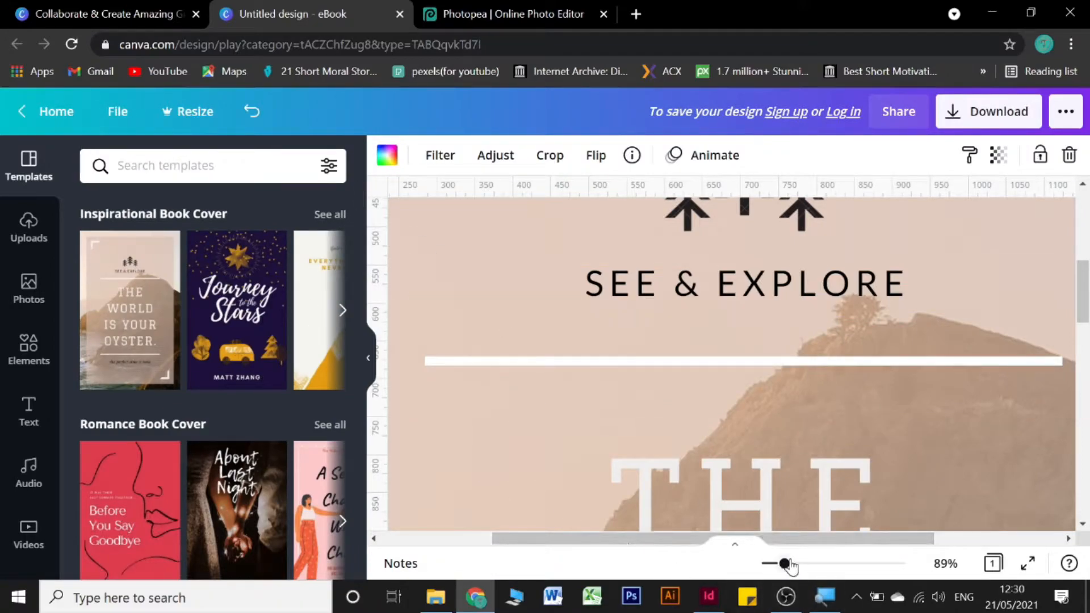
pyautogui.moveTo(784, 563)
pyautogui.mouseDown()
pyautogui.moveTo(755, 565)
pyautogui.moveTo(766, 563)
pyautogui.mouseUp()
pyautogui.click(507, 301)
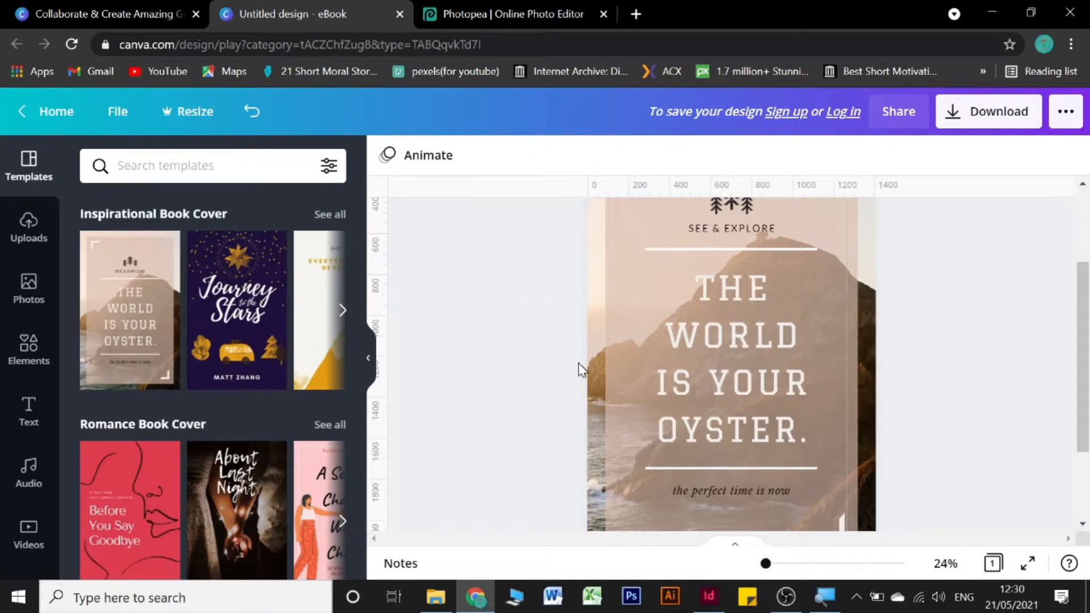
pyautogui.click(115, 111)
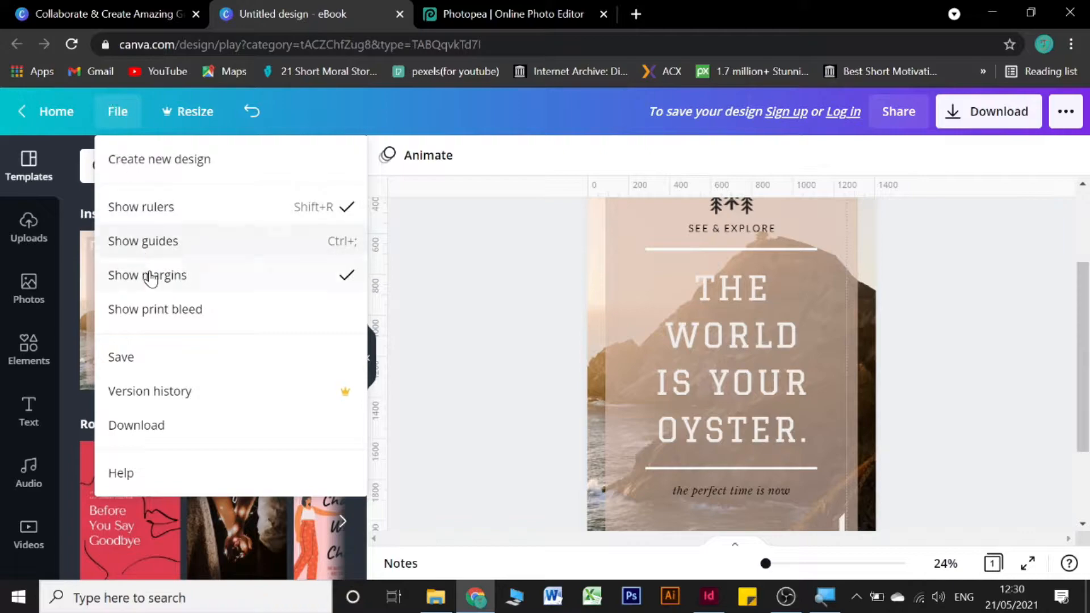
pyautogui.click(151, 310)
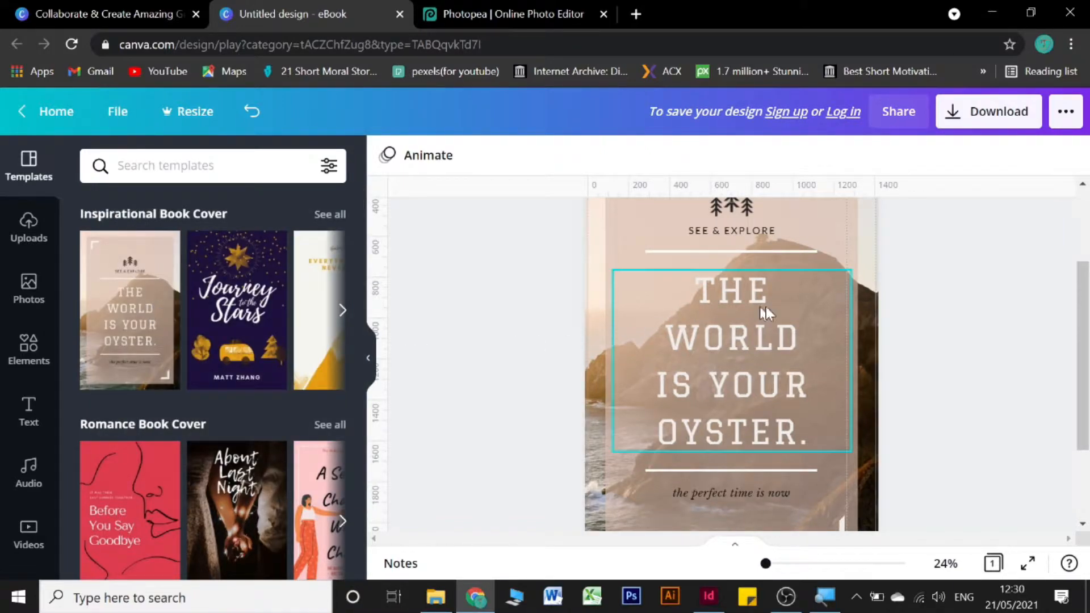
pyautogui.scroll(3, 894, 276)
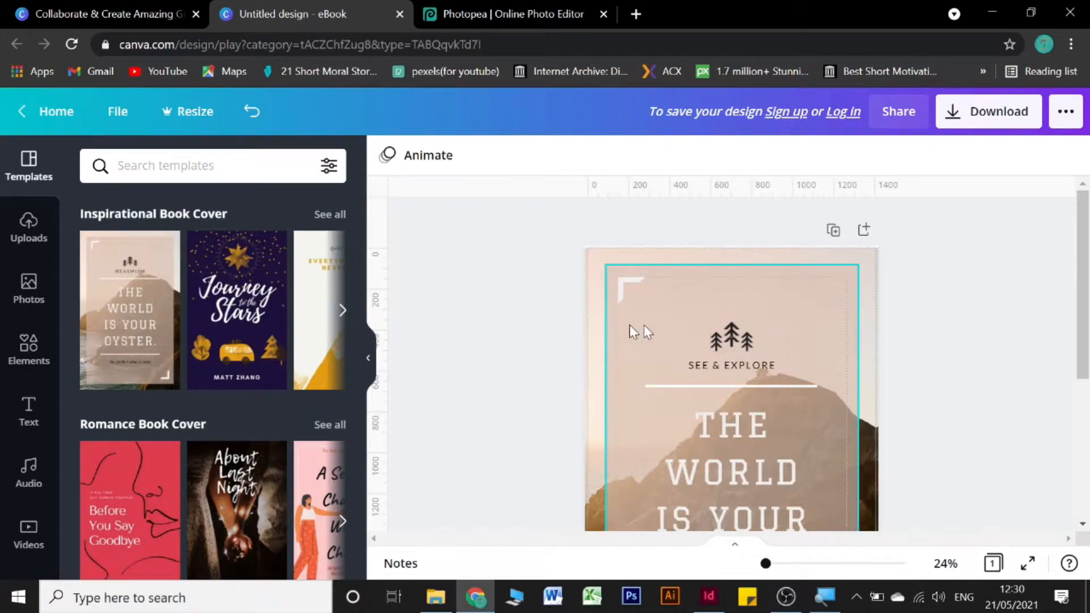
# Step: Open the stock Photos library in Canva, then return to the Photopea tab
pyautogui.click(20, 293)
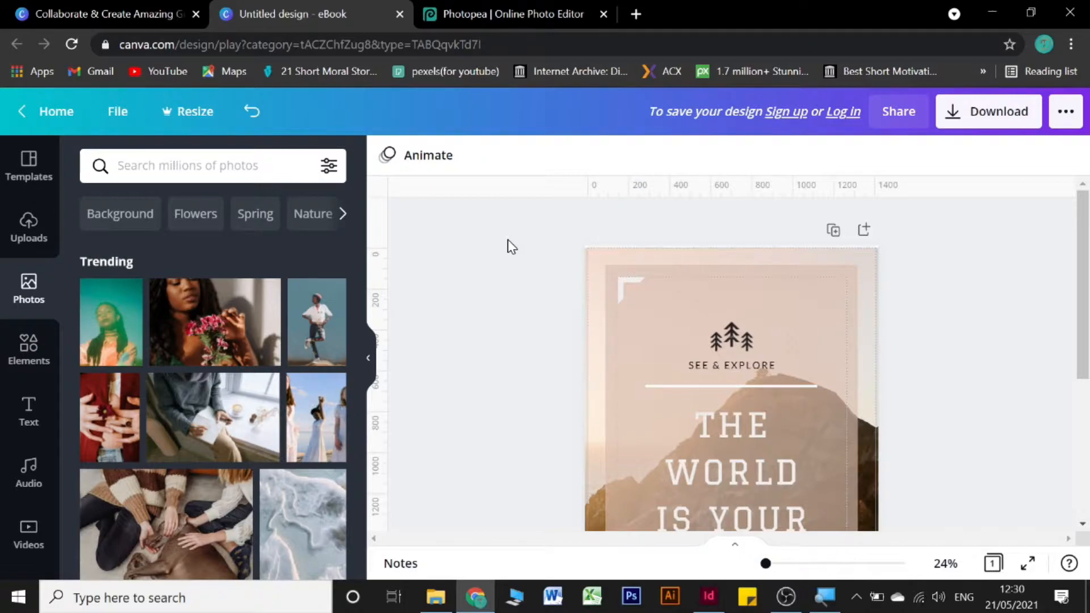
pyautogui.click(468, 7)
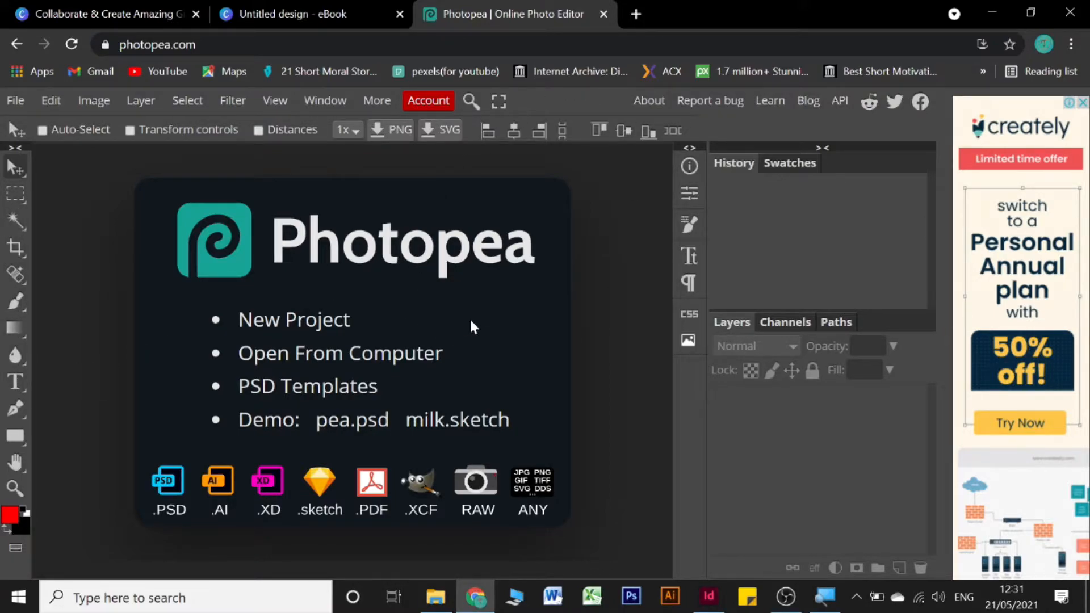
# Step: Minimise Chrome and open the endless knot image from the School dairy folder in Photos
pyautogui.click(999, 16)
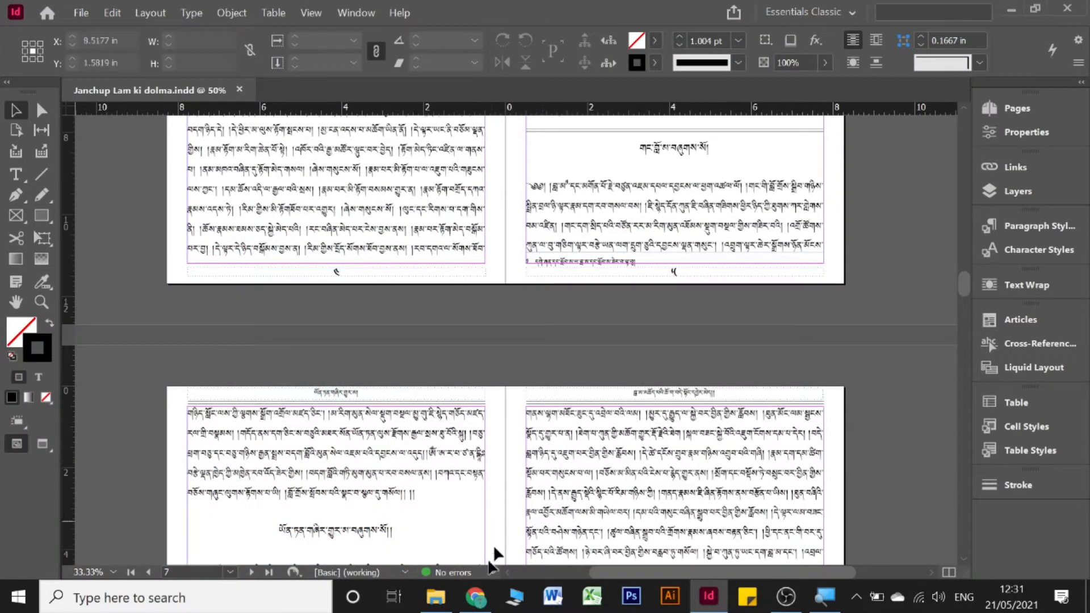
pyautogui.moveTo(450, 606)
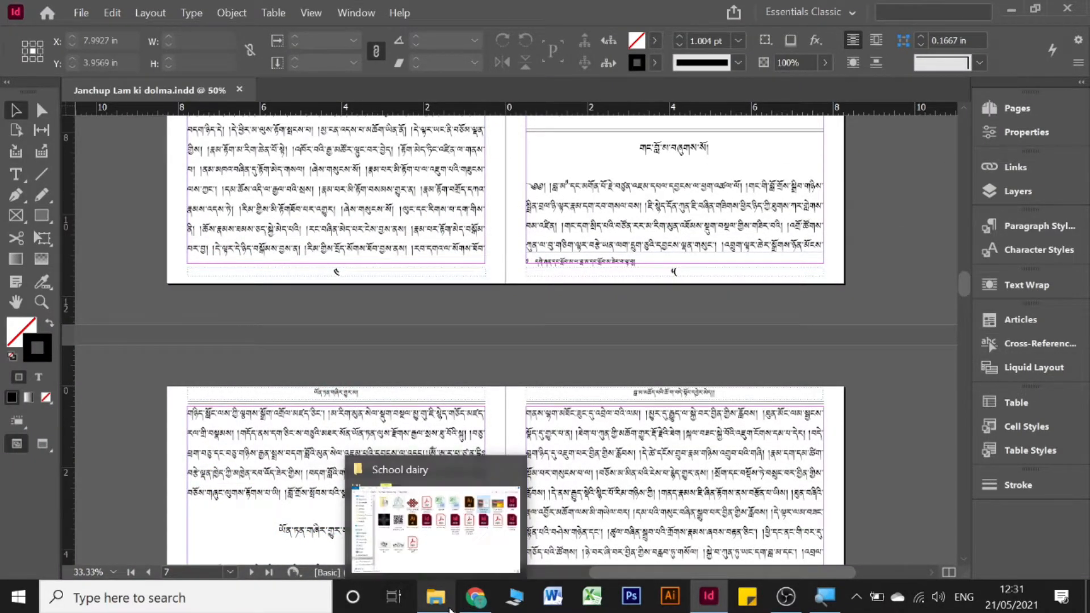
pyautogui.click(430, 530)
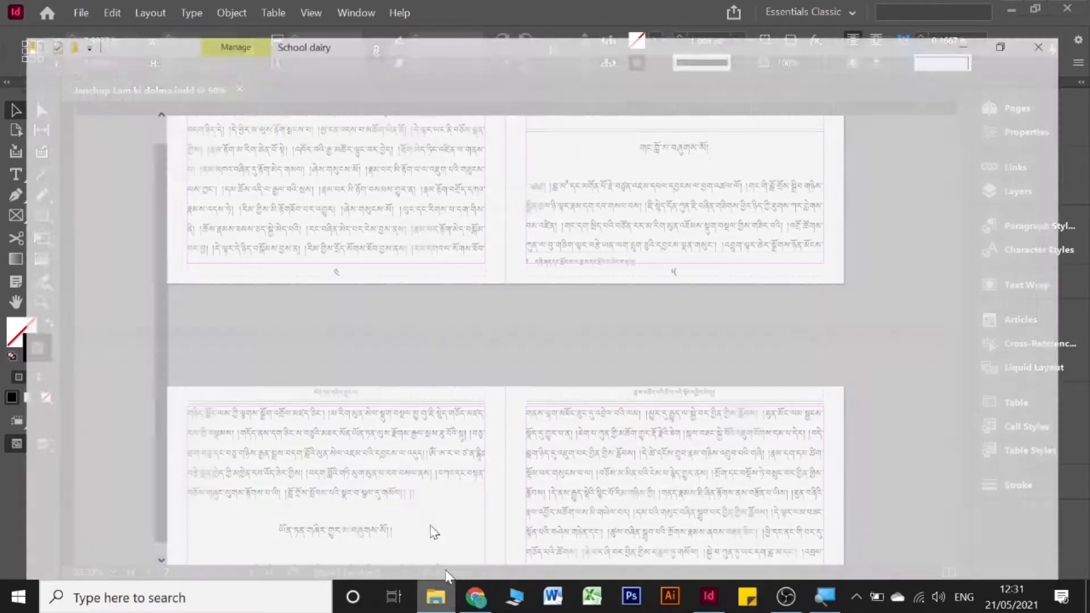
pyautogui.doubleClick(365, 117)
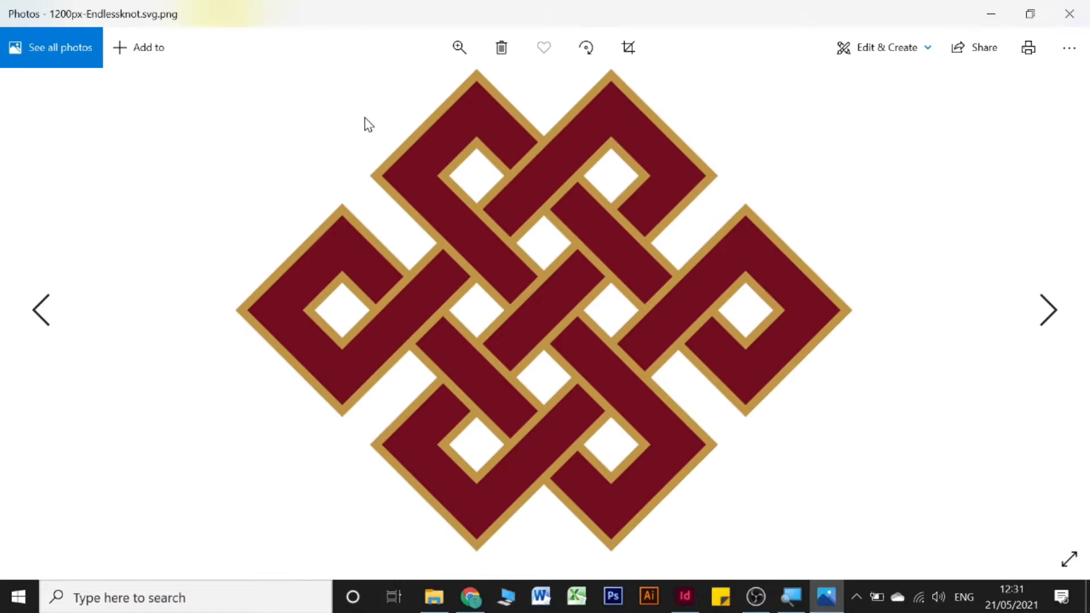
# Step: Step through the QR code and snow lion images, close Photos, and return to InDesign
pyautogui.press('Right')
pyautogui.press('Right')
pyautogui.press('Right')
pyautogui.press('Right')
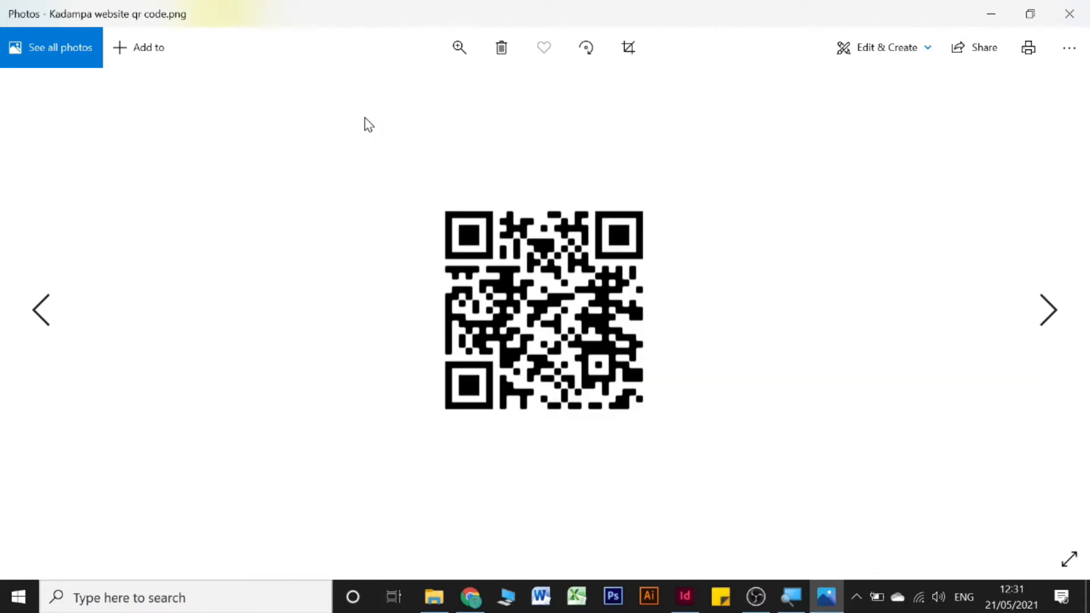
pyautogui.press('Right')
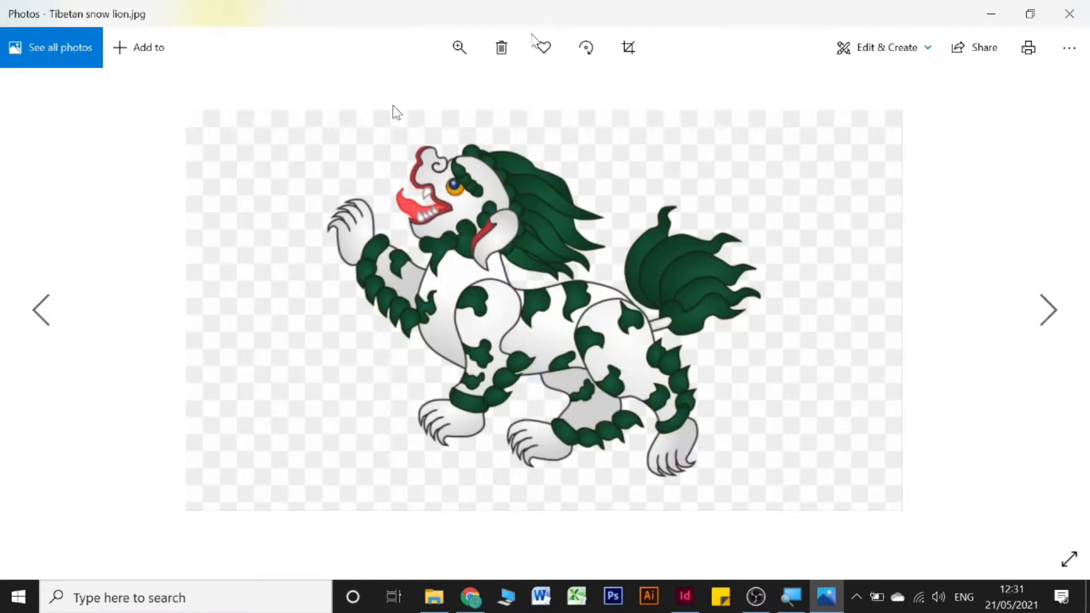
pyautogui.hotkey('alt', 'F4')
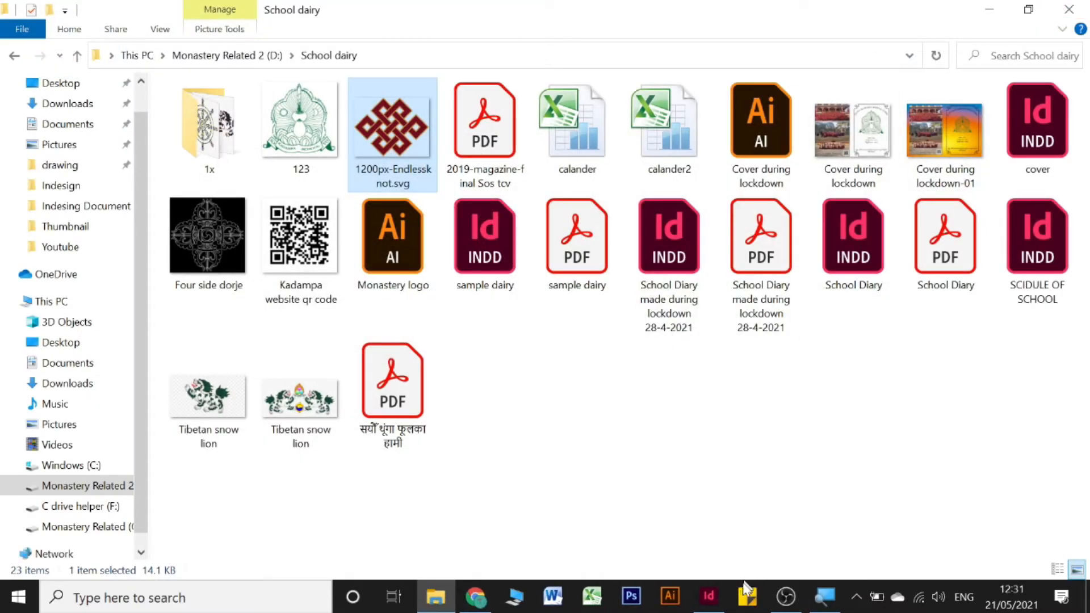
pyautogui.click(708, 596)
# Step: Scroll up to the cover with the green school logo, then start a new document with Ctrl+N
pyautogui.scroll(15, 792, 426)
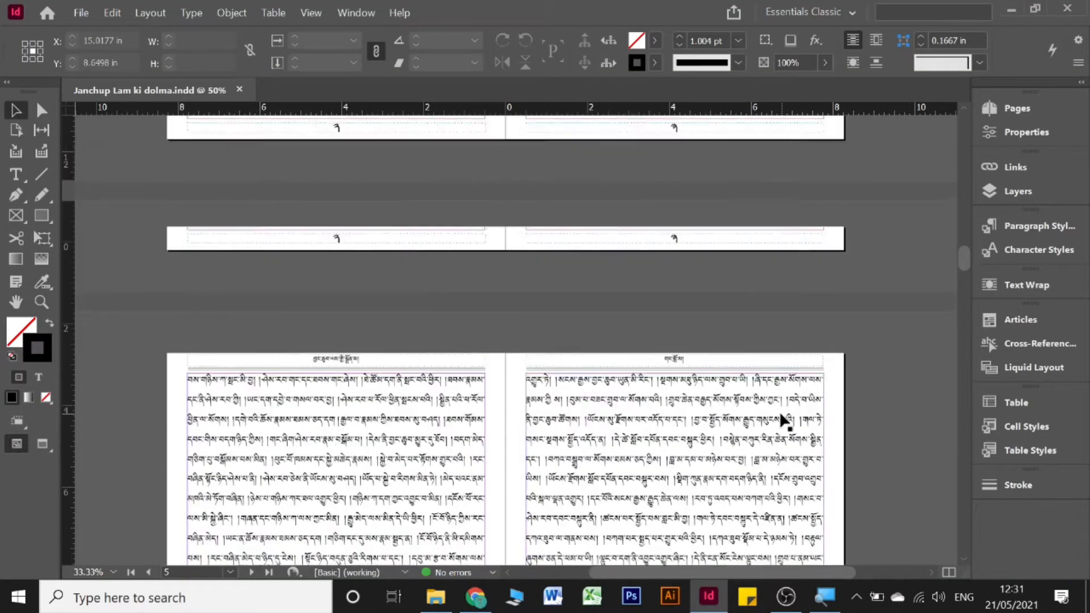
pyautogui.scroll(5, 792, 417)
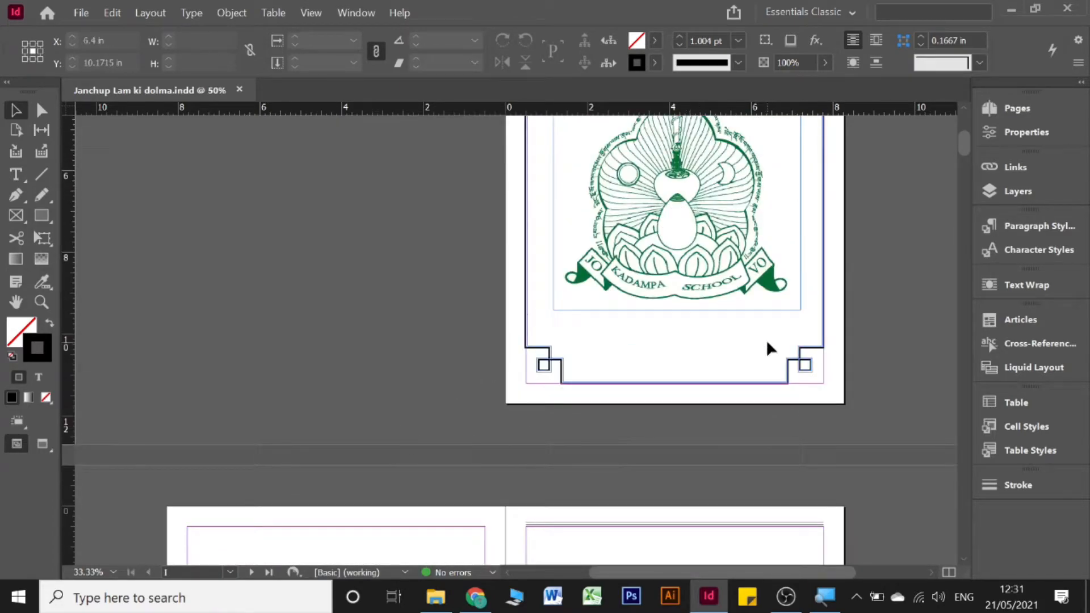
pyautogui.scroll(5, 768, 345)
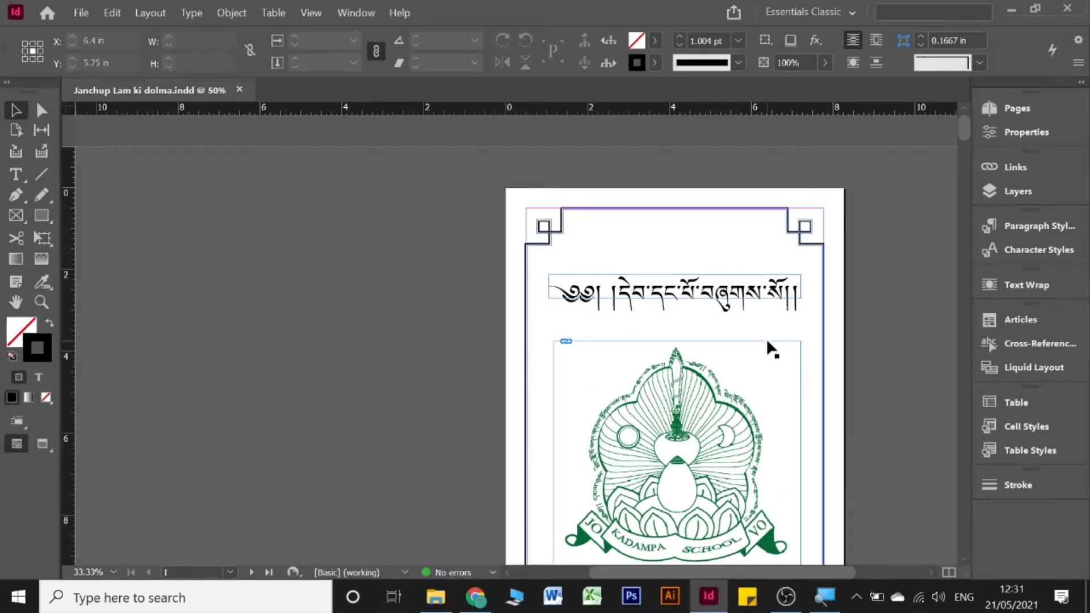
pyautogui.scroll(-5, 767, 338)
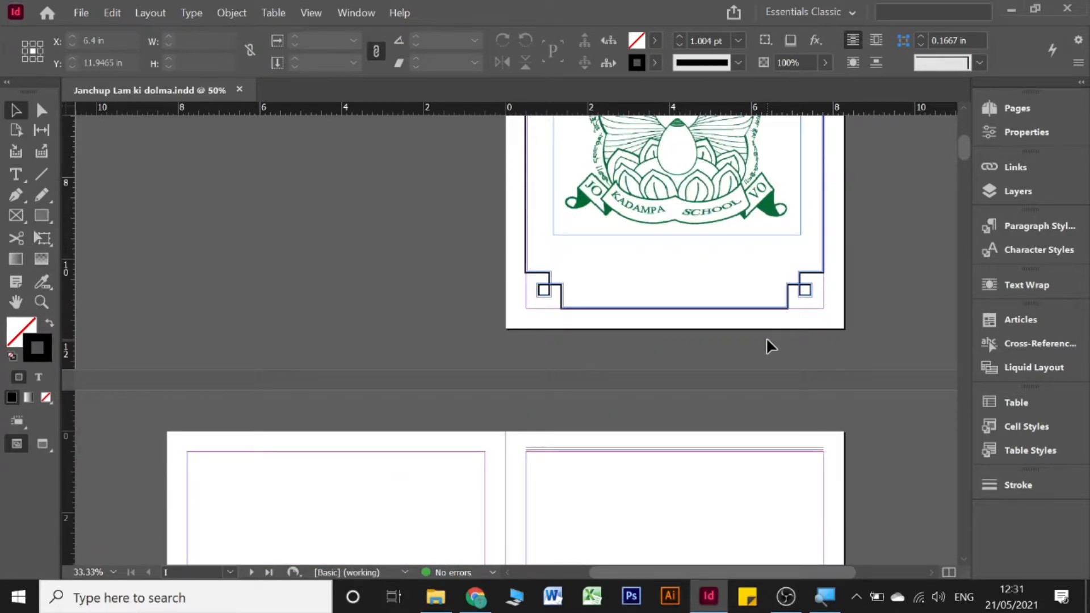
pyautogui.hotkey('ctrl', 'n')
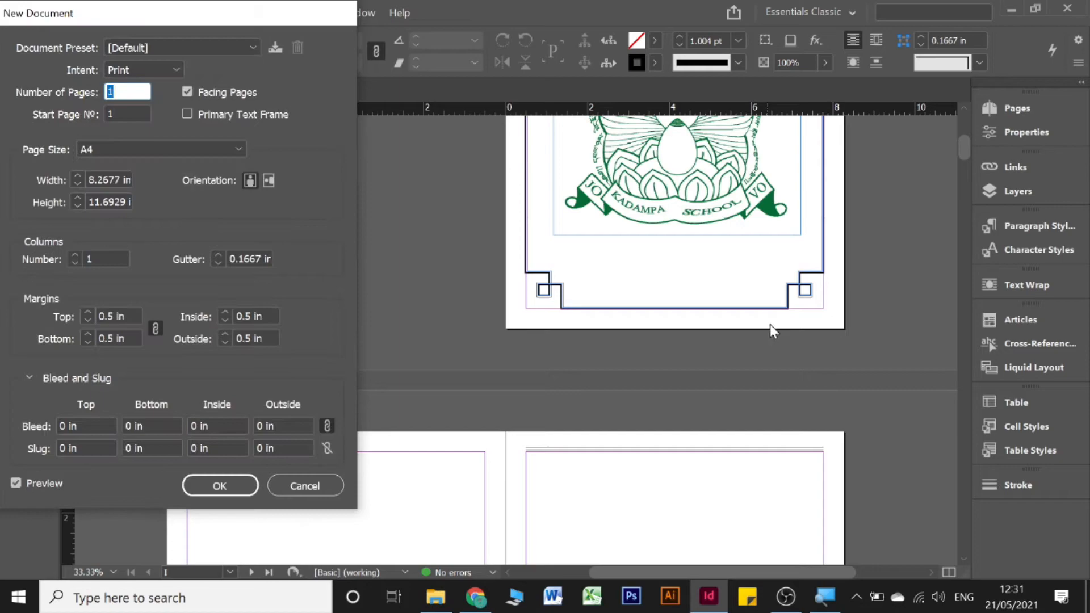
# Step: Keep A4 Print with Facing Pages, set linked bleed to 0.125 in, and create Untitled-1
pyautogui.moveTo(88, 19); pyautogui.dragTo(404, 59)
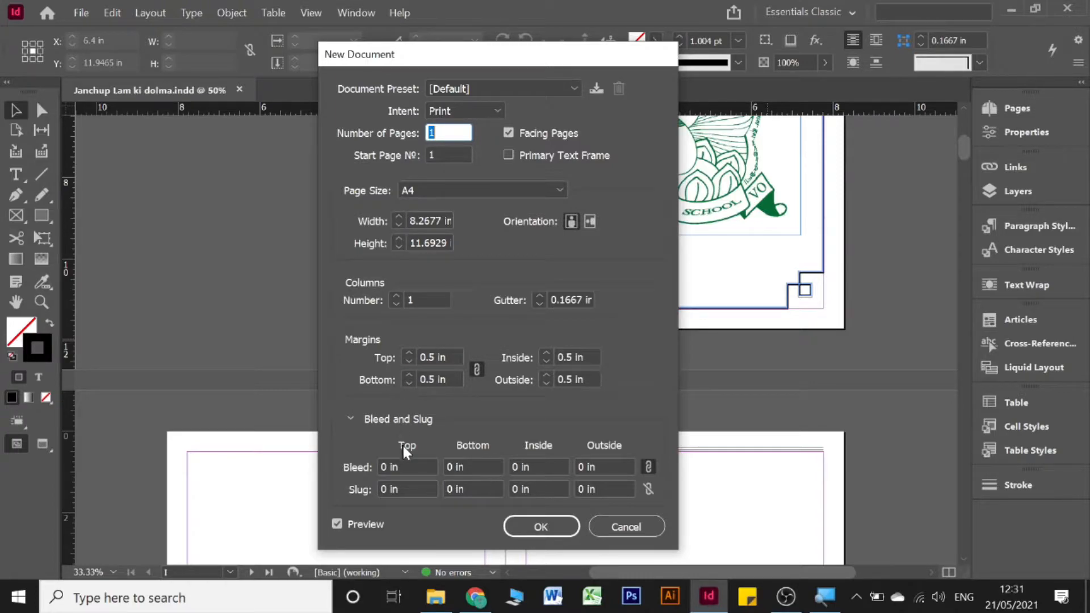
pyautogui.click(409, 465)
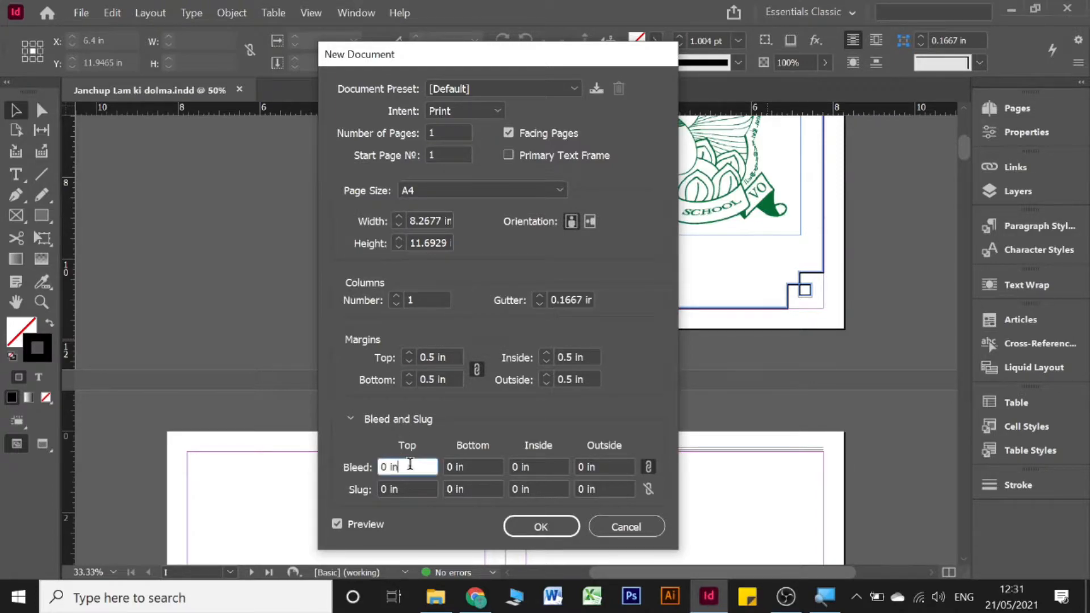
pyautogui.press('Up')
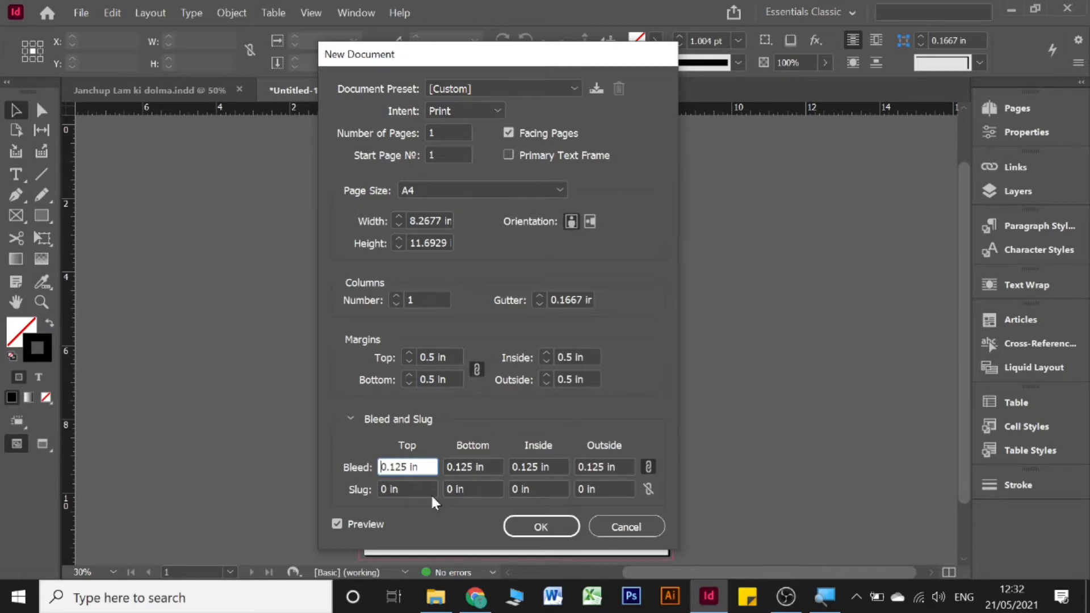
pyautogui.click(558, 525)
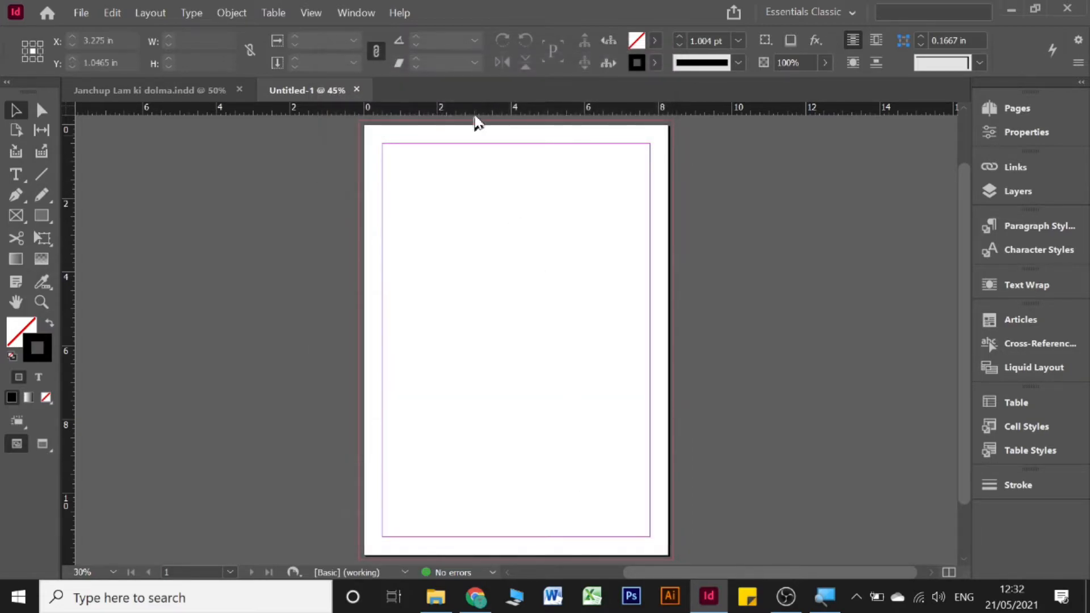
# Step: Add a second page from the Pages panel and scroll around the new pages
pyautogui.click(1054, 111)
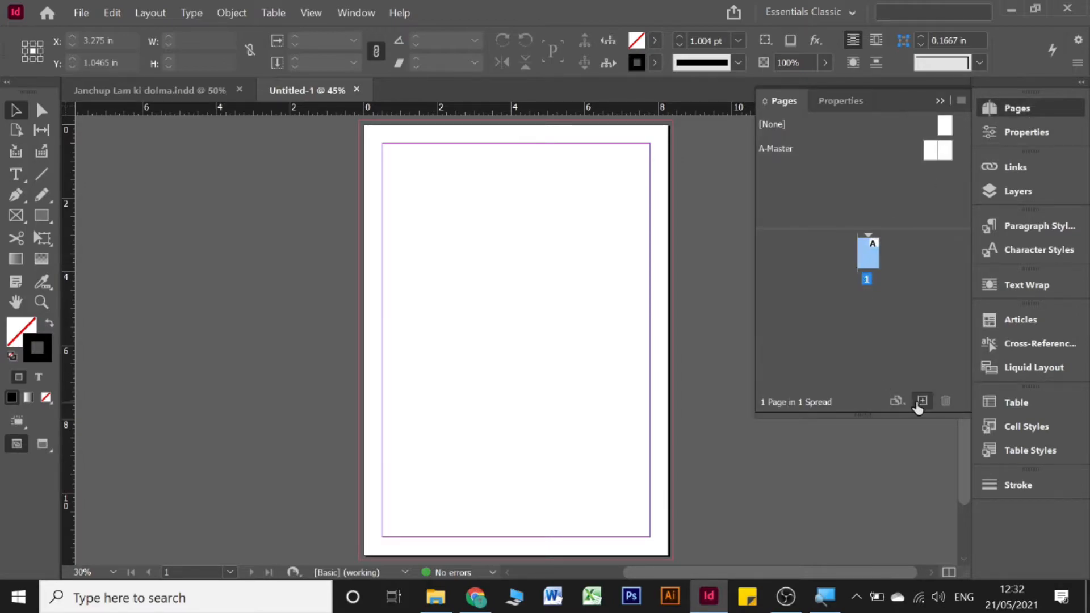
pyautogui.click(921, 401)
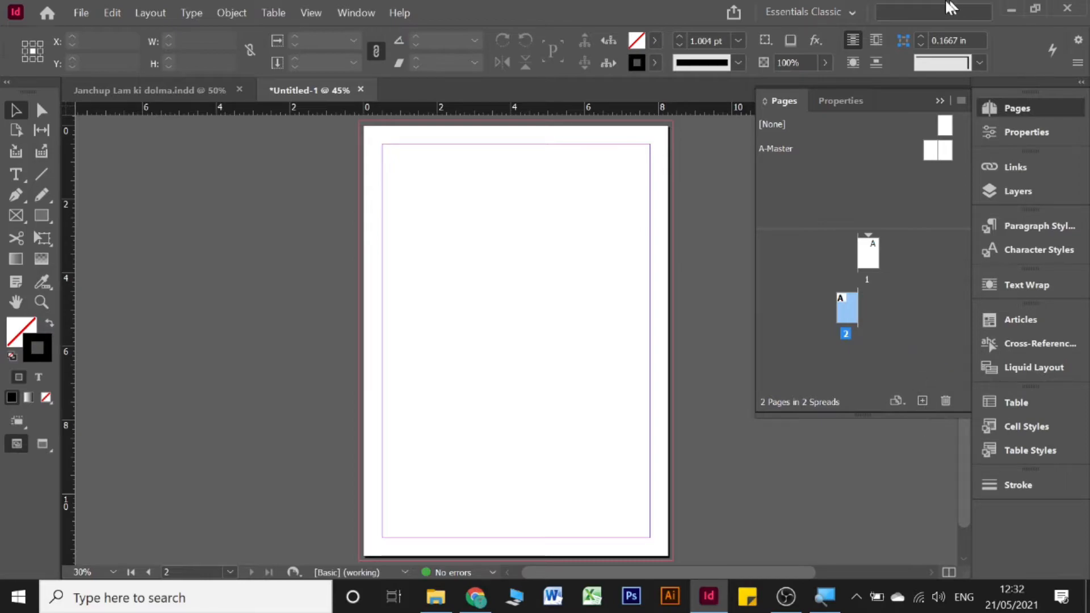
pyautogui.click(942, 101)
pyautogui.scroll(3, 577, 238)
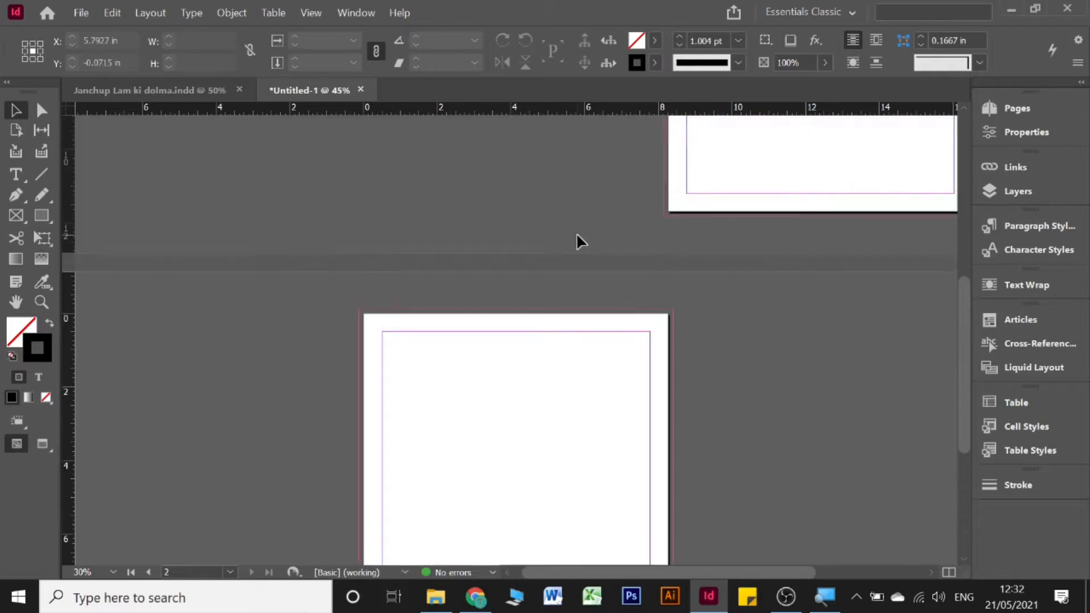
pyautogui.scroll(3, 577, 238)
pyautogui.hscroll(3, 577, 239)
pyautogui.scroll(2, 578, 238)
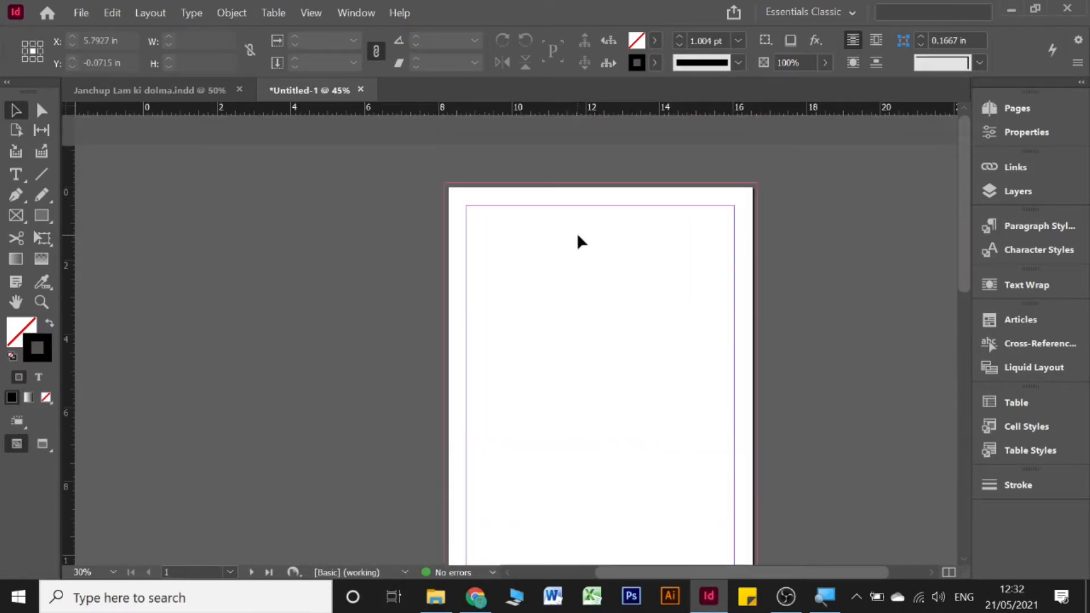
pyautogui.hscroll(2, 579, 241)
pyautogui.scroll(-2, 579, 241)
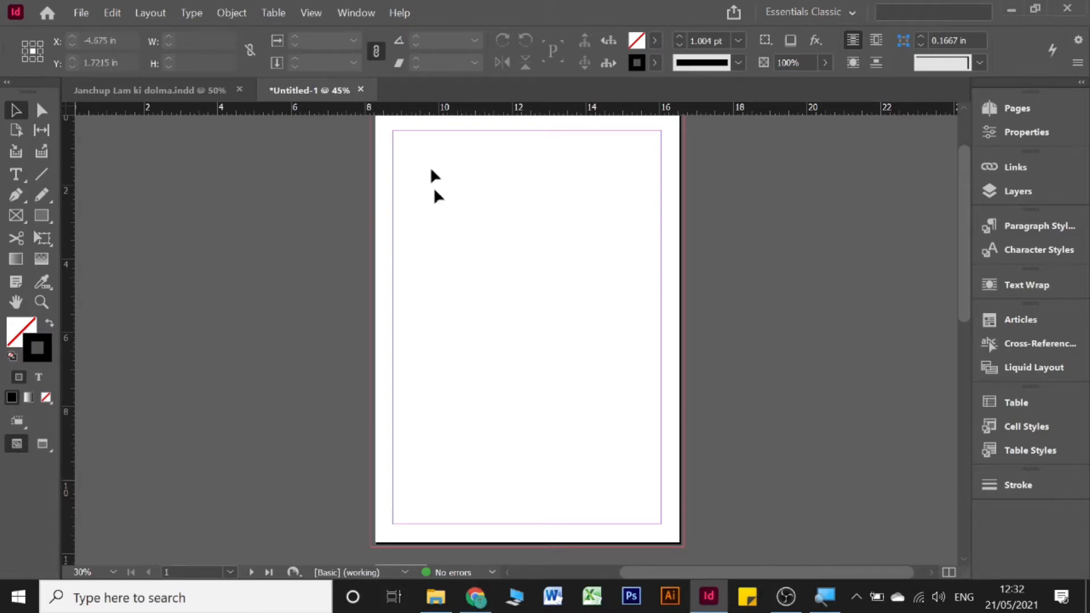
pyautogui.scroll(1, 727, 292)
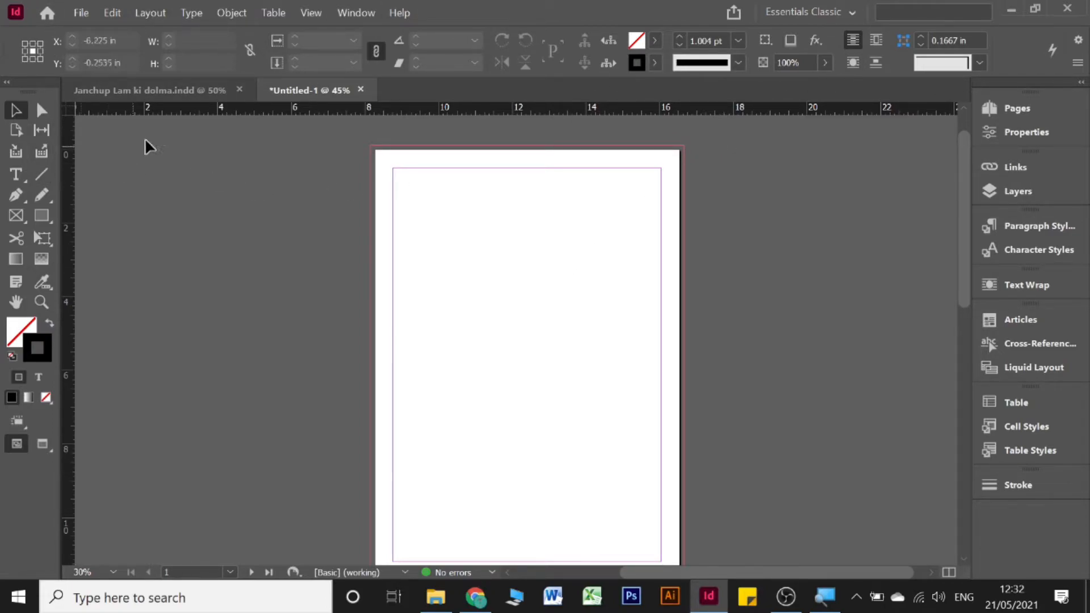
# Step: Draw a rectangle frame from the page's top-left margin corner, then return to the Selection tool
pyautogui.click(35, 216)
pyautogui.scroll(-1, 429, 187)
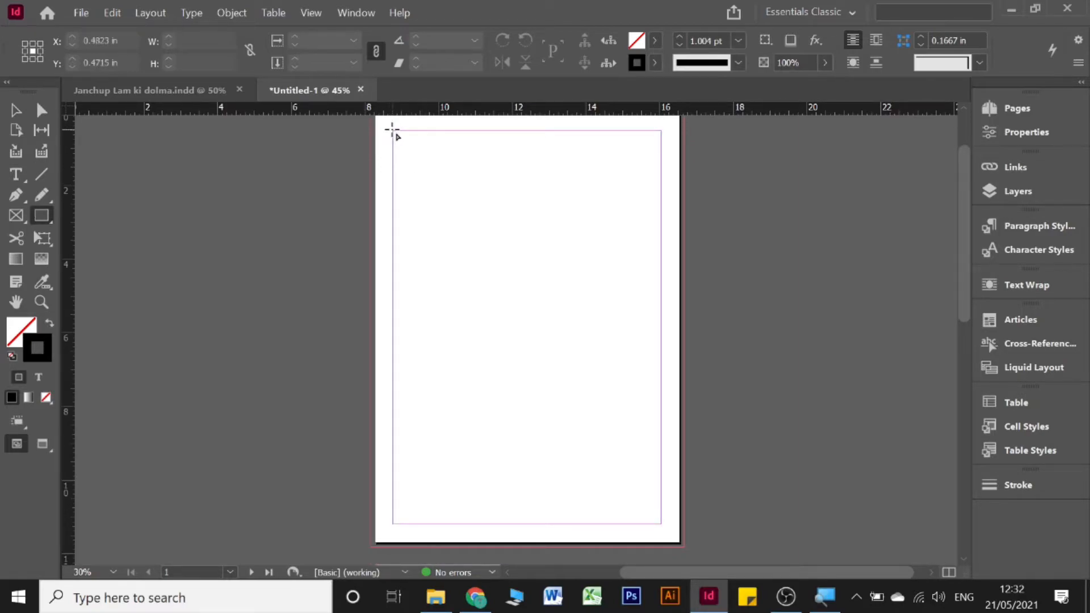
pyautogui.moveTo(393, 131); pyautogui.dragTo(662, 524)
pyautogui.hotkey('shift', 'pagedown')
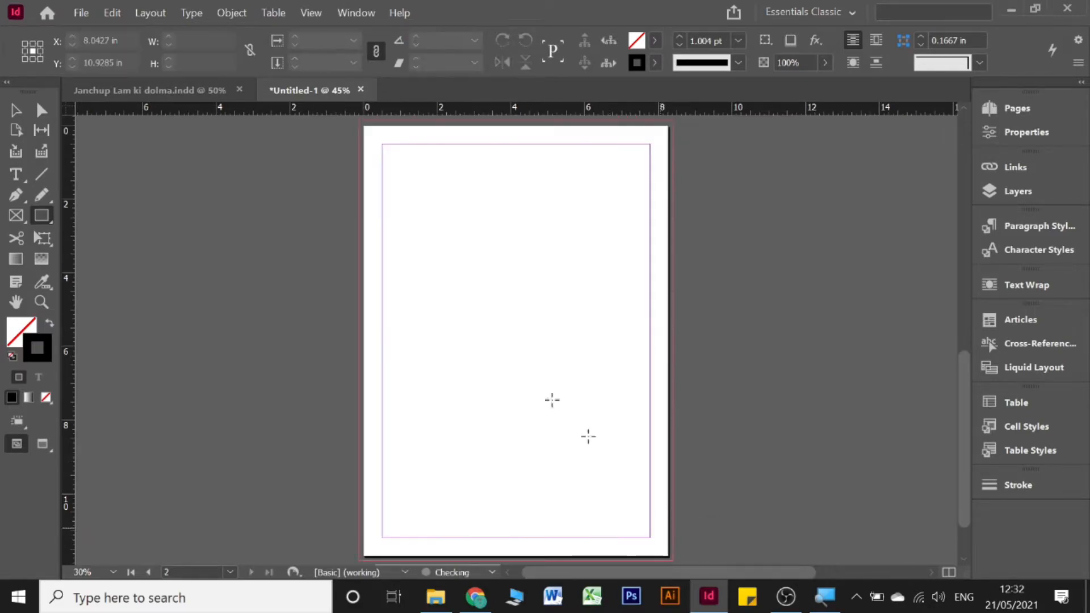
pyautogui.click(16, 110)
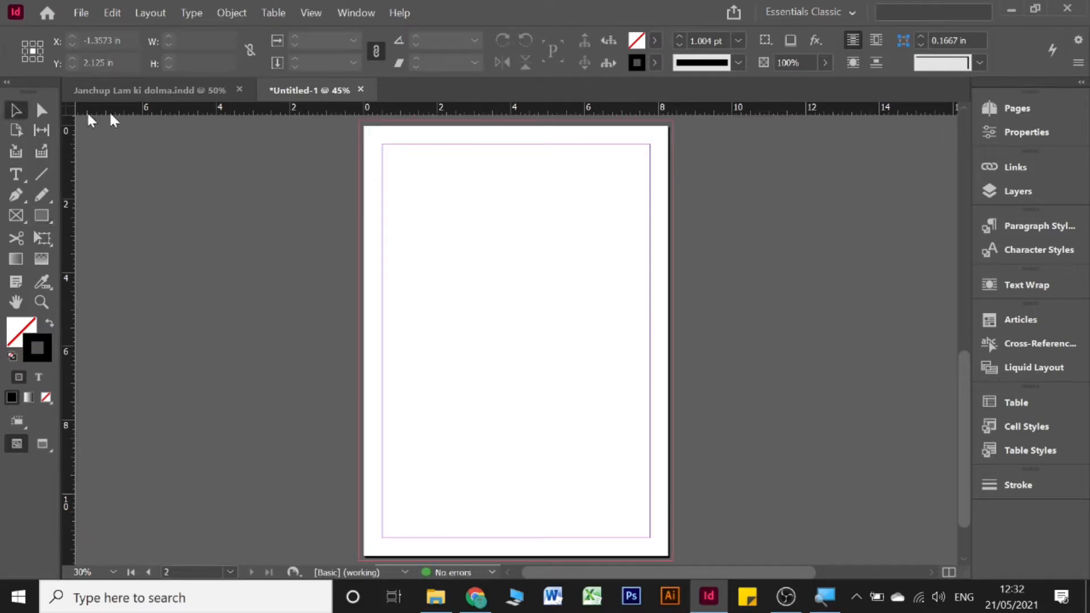
# Step: Add a third page, disable page shuffling, and join pages 2 and 3 beside page 1
pyautogui.click(1024, 107)
pyautogui.click(922, 401)
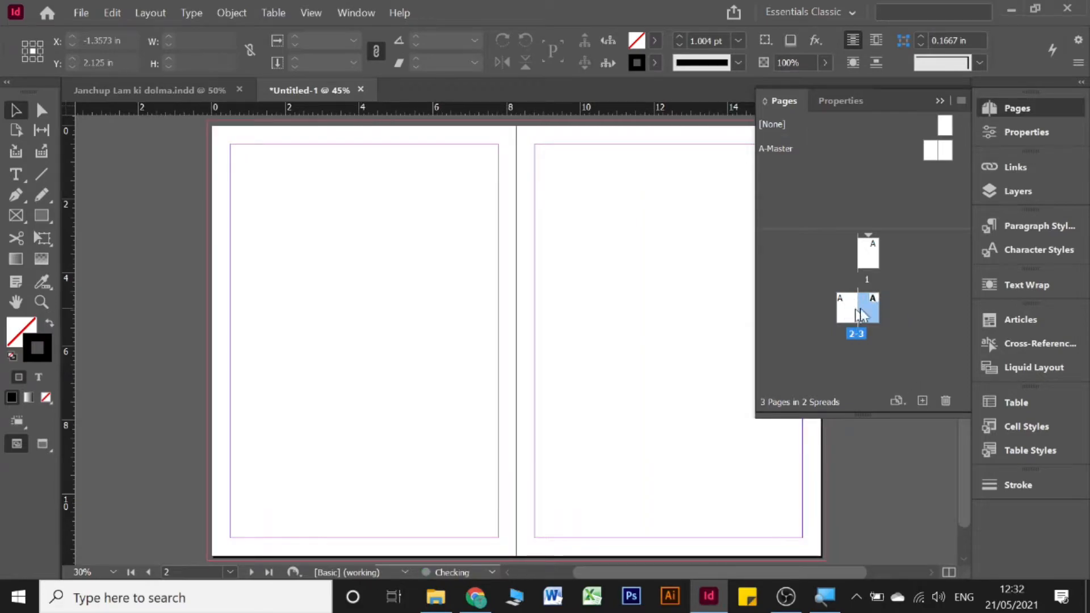
pyautogui.click(872, 258)
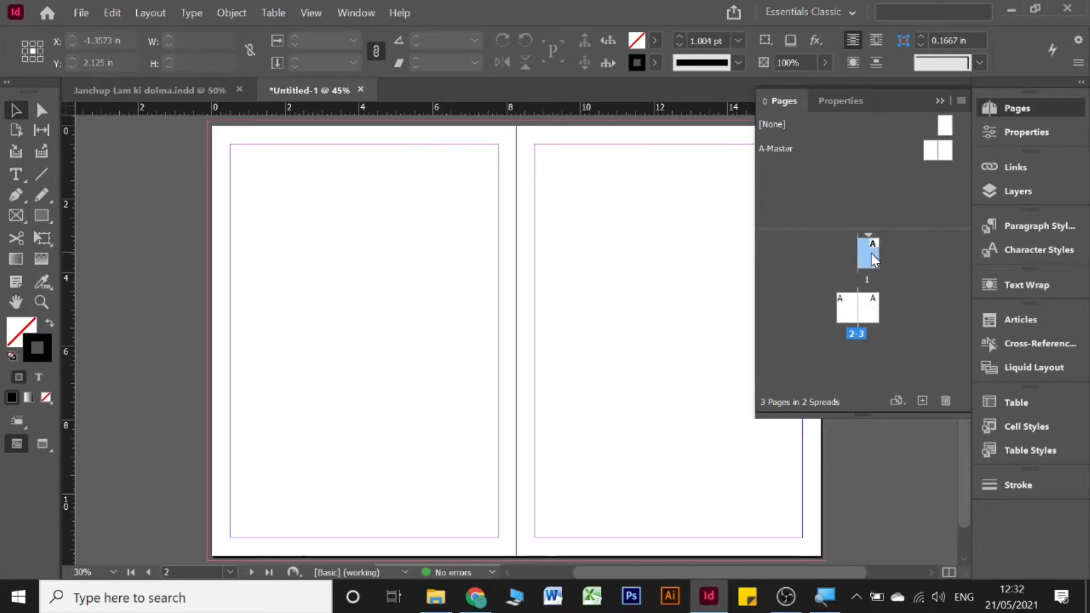
pyautogui.rightClick(870, 253)
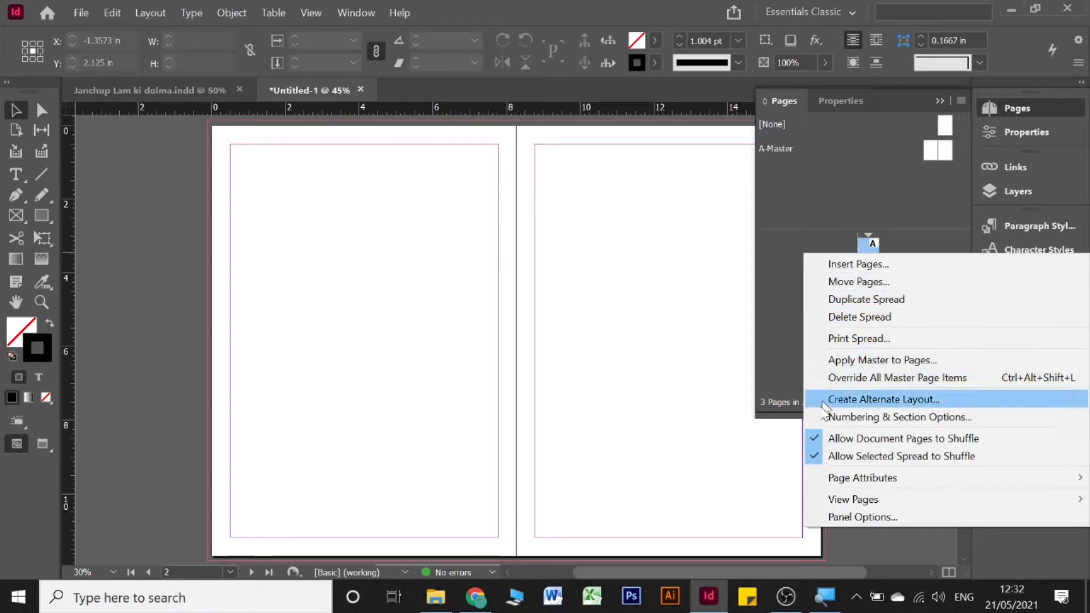
pyautogui.click(816, 437)
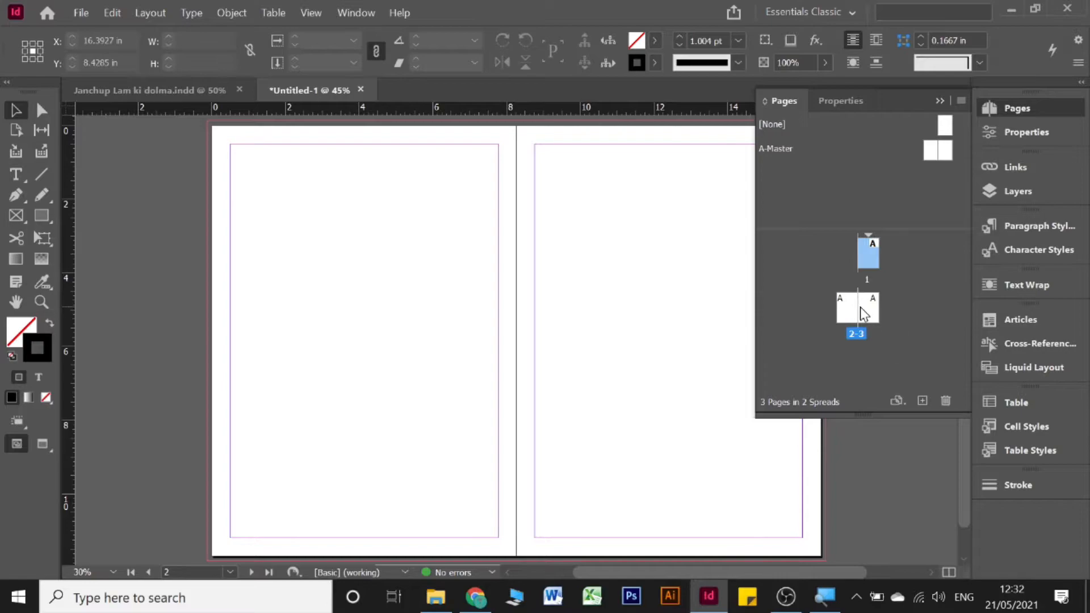
pyautogui.moveTo(846, 304); pyautogui.dragTo(874, 246)
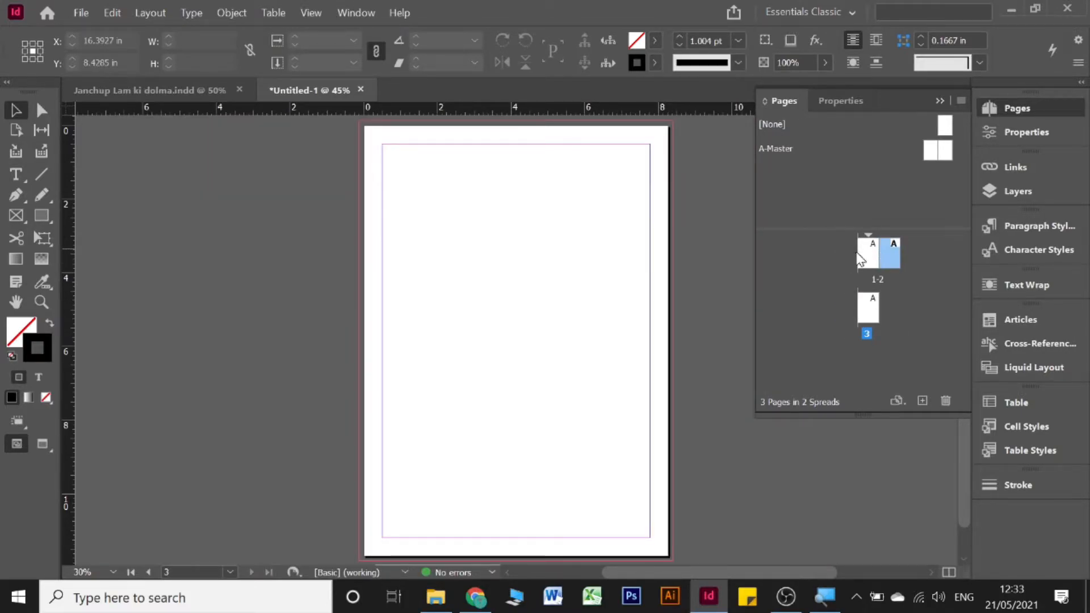
pyautogui.doubleClick(864, 311)
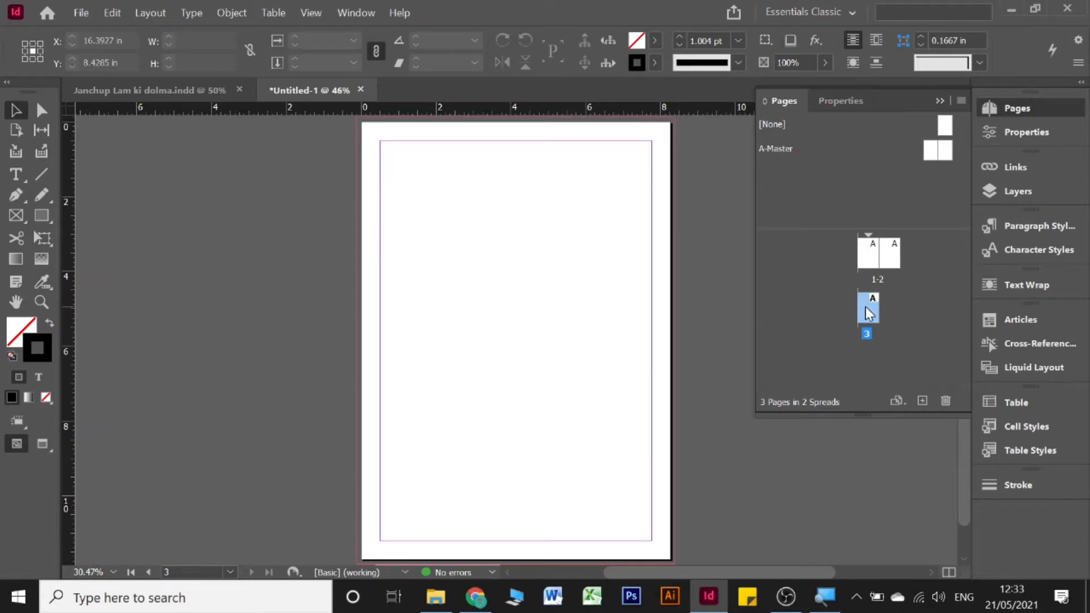
pyautogui.moveTo(869, 309); pyautogui.dragTo(901, 254)
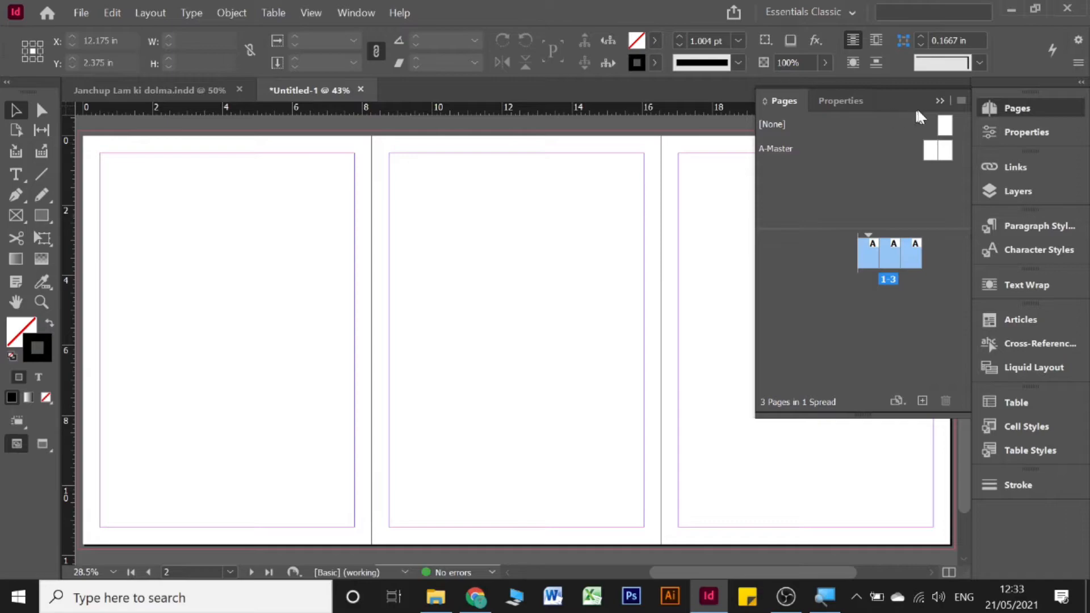
pyautogui.click(892, 248)
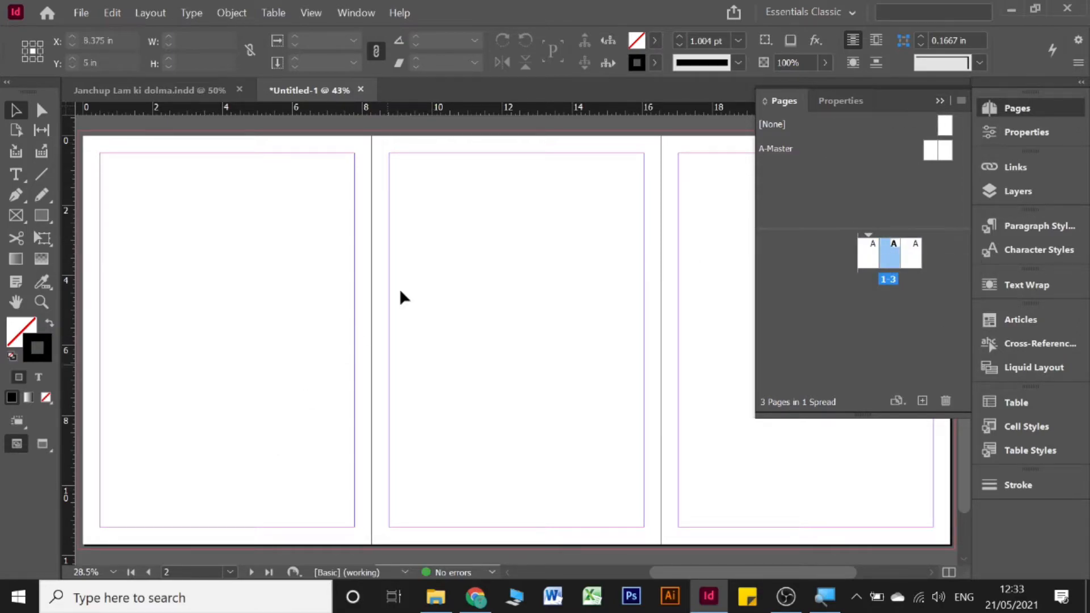
# Step: Browse the Layout, Type, Edit and Object menus
pyautogui.click(134, 14)
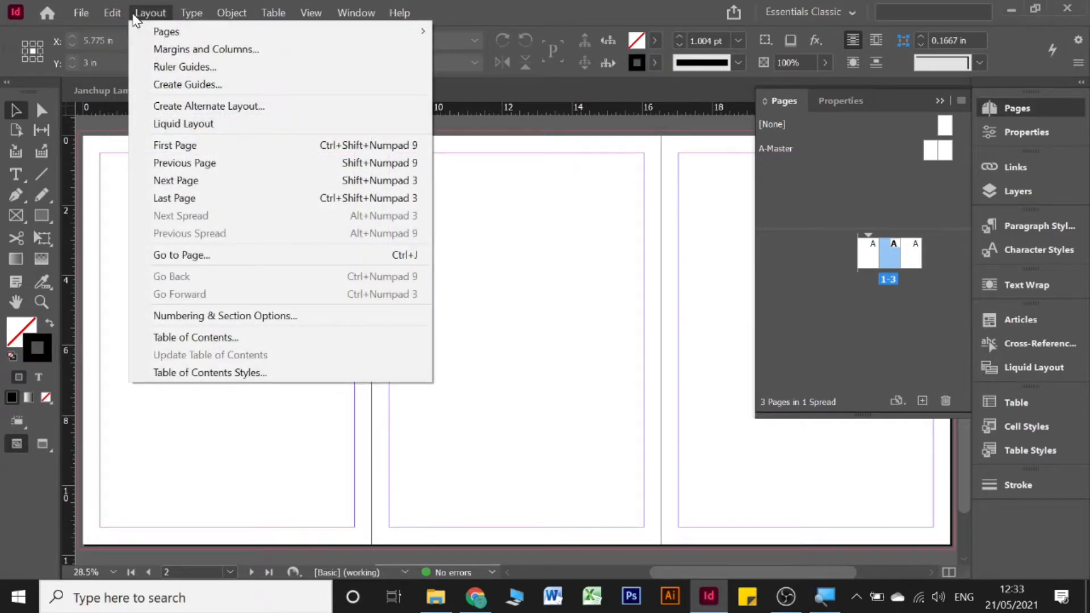
pyautogui.click(137, 14)
pyautogui.click(191, 12)
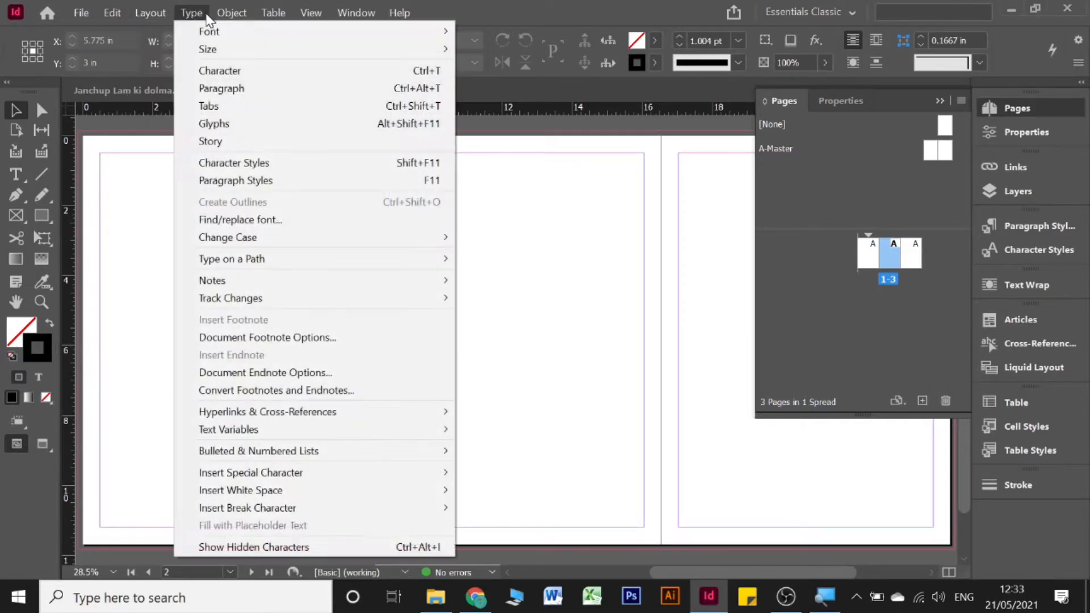
pyautogui.click(206, 14)
pyautogui.click(104, 13)
pyautogui.click(106, 14)
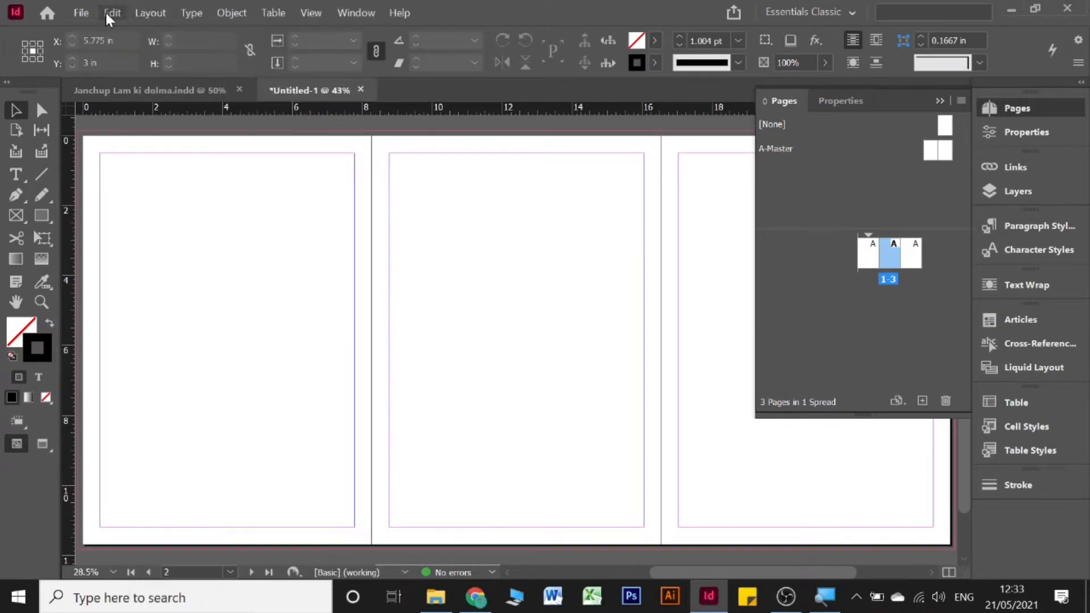
pyautogui.click(221, 12)
pyautogui.click(223, 11)
pyautogui.click(140, 13)
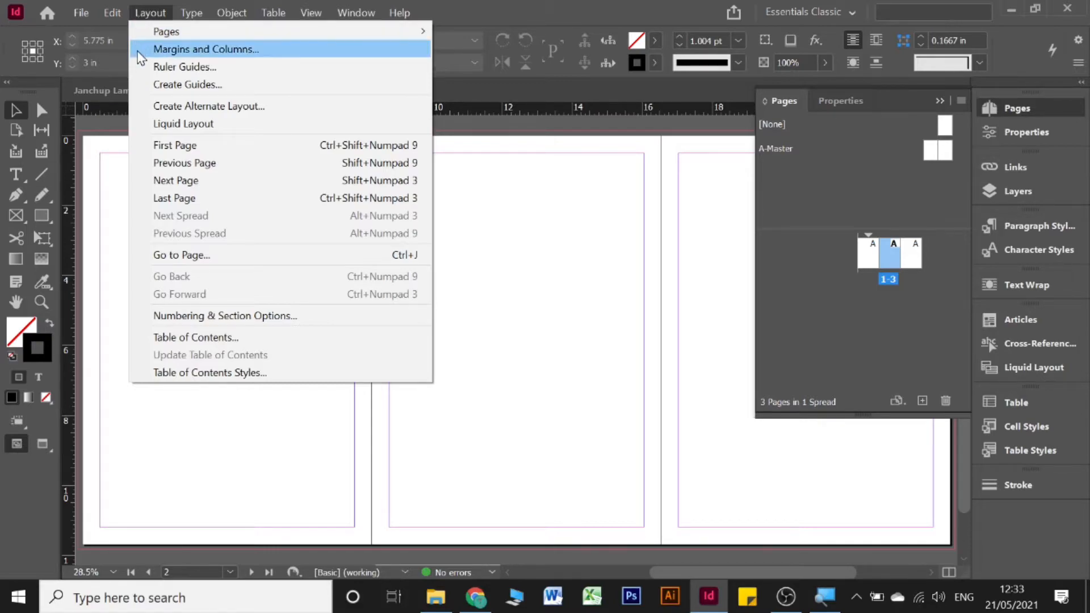
# Step: Try margin values between 0.25 and 0.75 in under Margins and Columns, then cancel
pyautogui.click(137, 49)
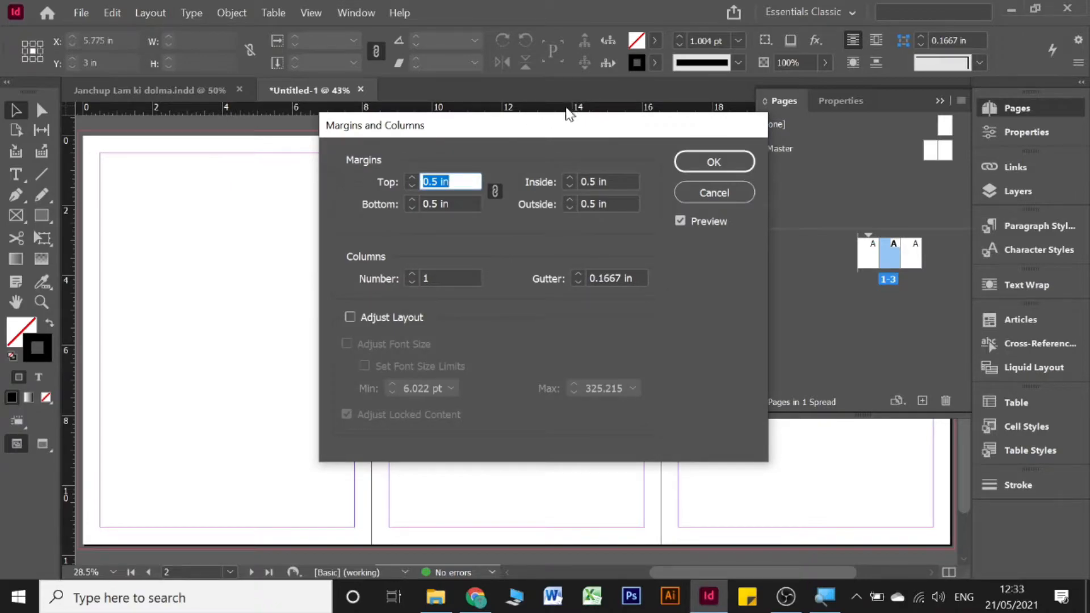
pyautogui.moveTo(558, 131); pyautogui.dragTo(378, 132)
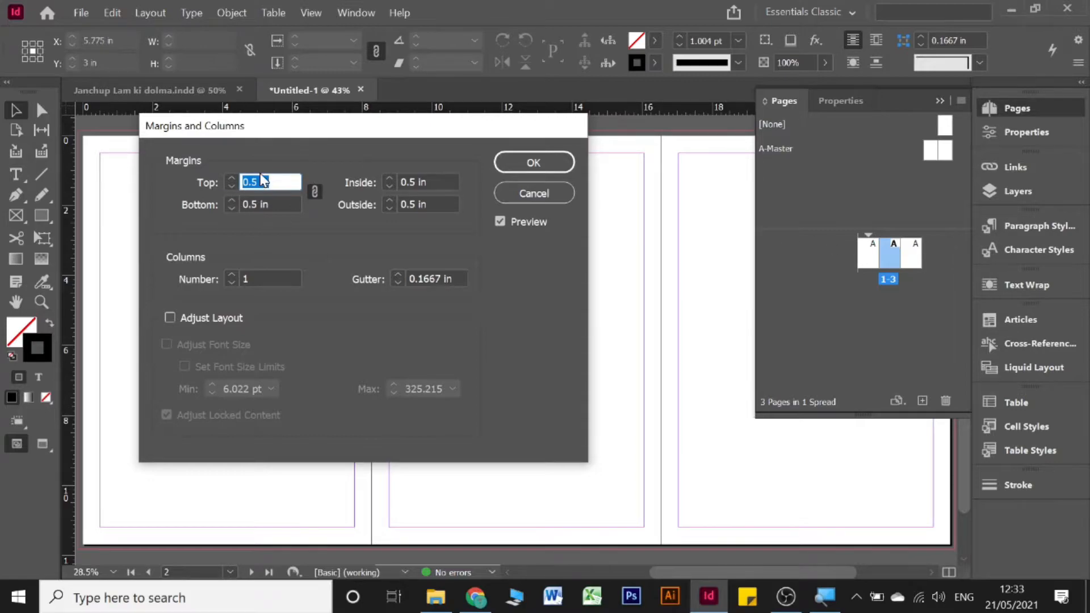
pyautogui.click(390, 209)
pyautogui.click(390, 209)
pyautogui.click(389, 209)
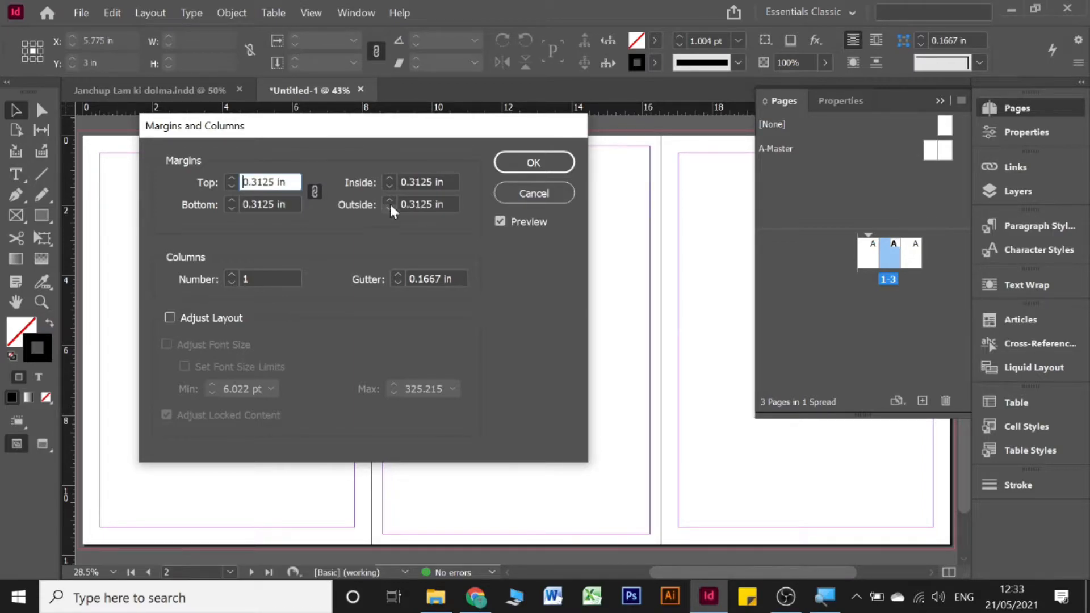
pyautogui.click(389, 199)
pyautogui.click(390, 200)
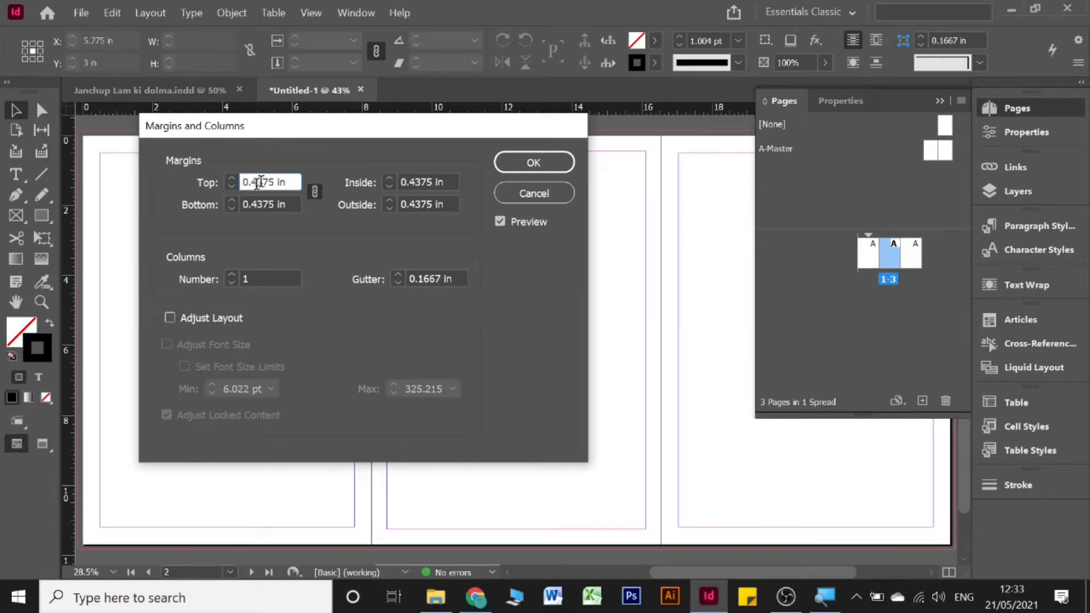
pyautogui.click(228, 186)
pyautogui.click(229, 186)
pyautogui.click(229, 185)
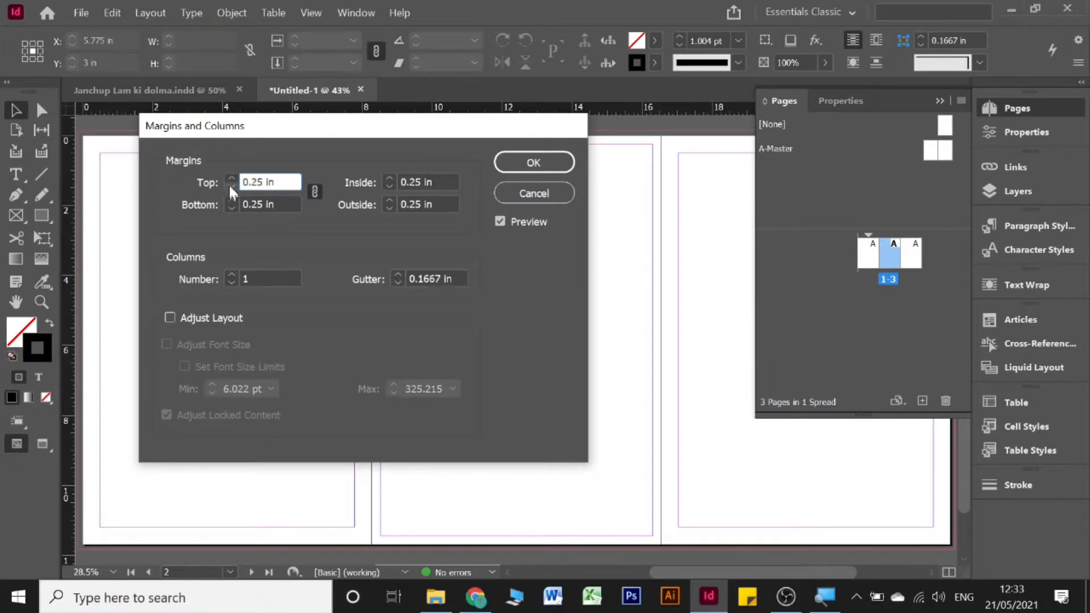
pyautogui.click(230, 179)
pyautogui.click(230, 179)
pyautogui.click(230, 180)
pyautogui.click(230, 179)
pyautogui.click(230, 179)
pyautogui.click(230, 180)
pyautogui.click(230, 179)
pyautogui.click(230, 179)
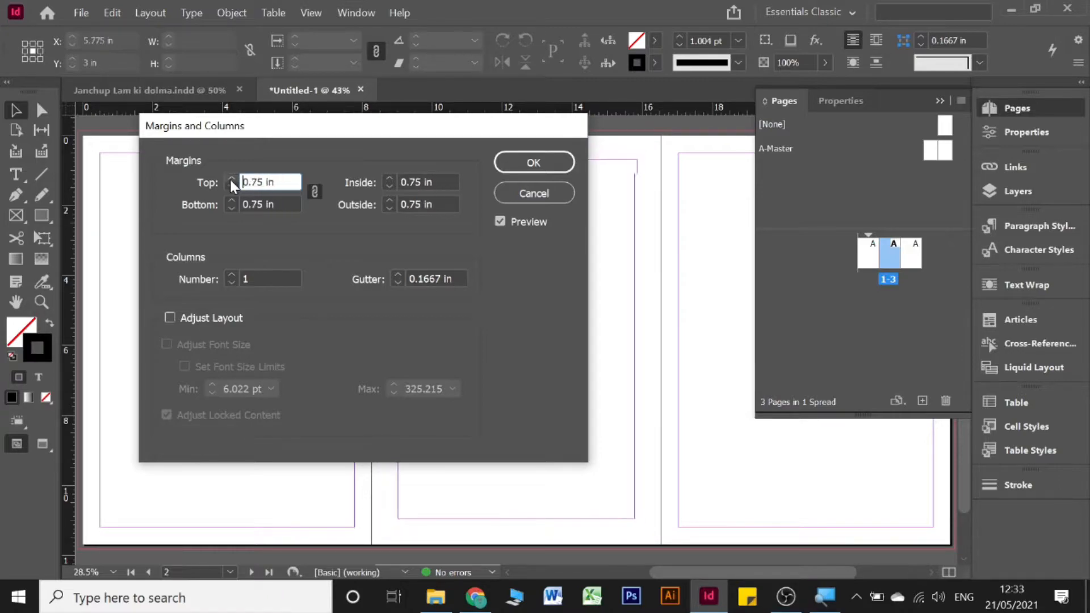
pyautogui.click(230, 179)
pyautogui.click(533, 193)
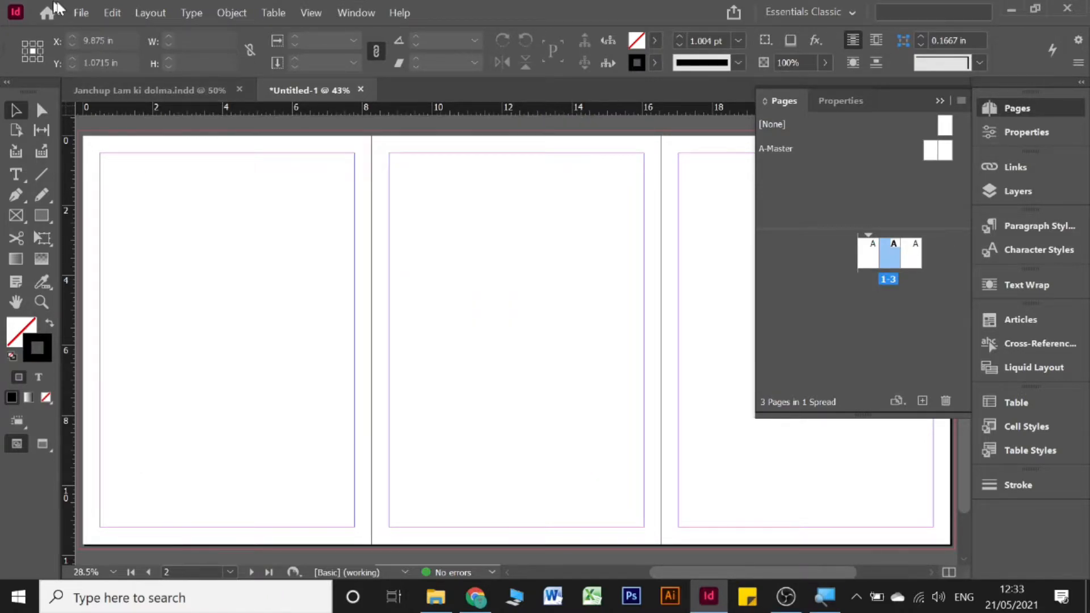
# Step: Close Margins and Columns unchanged and delete the middle page, leaving a two-page spread
pyautogui.click(142, 16)
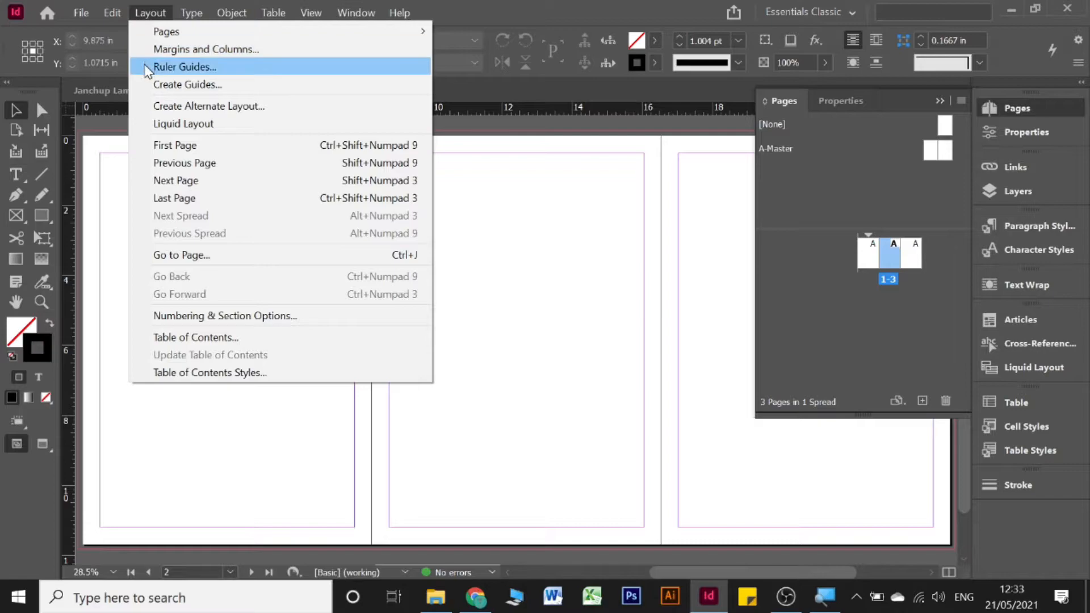
pyautogui.click(179, 50)
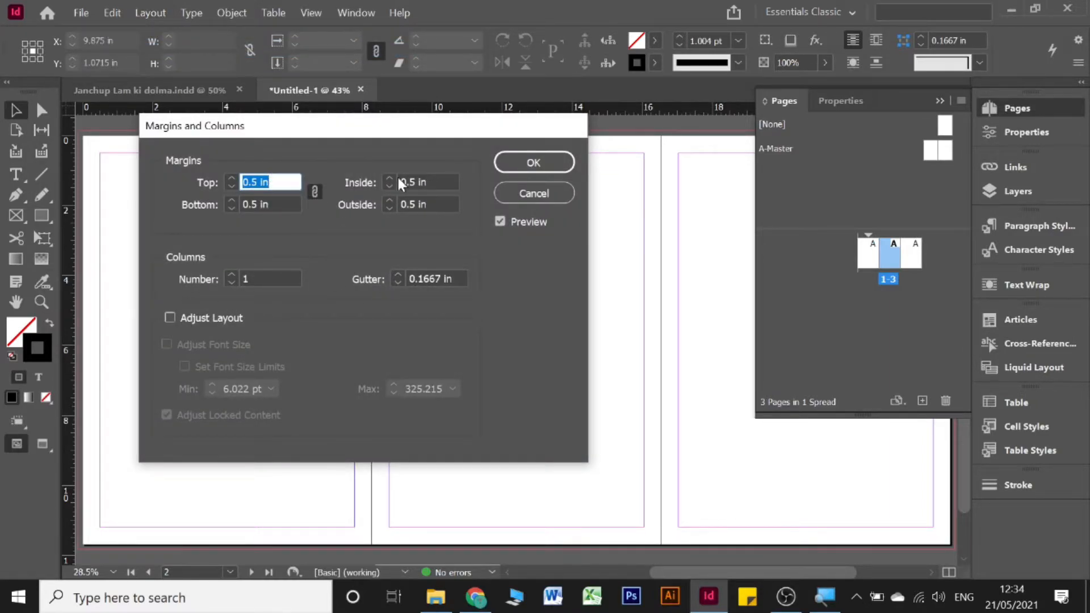
pyautogui.click(564, 195)
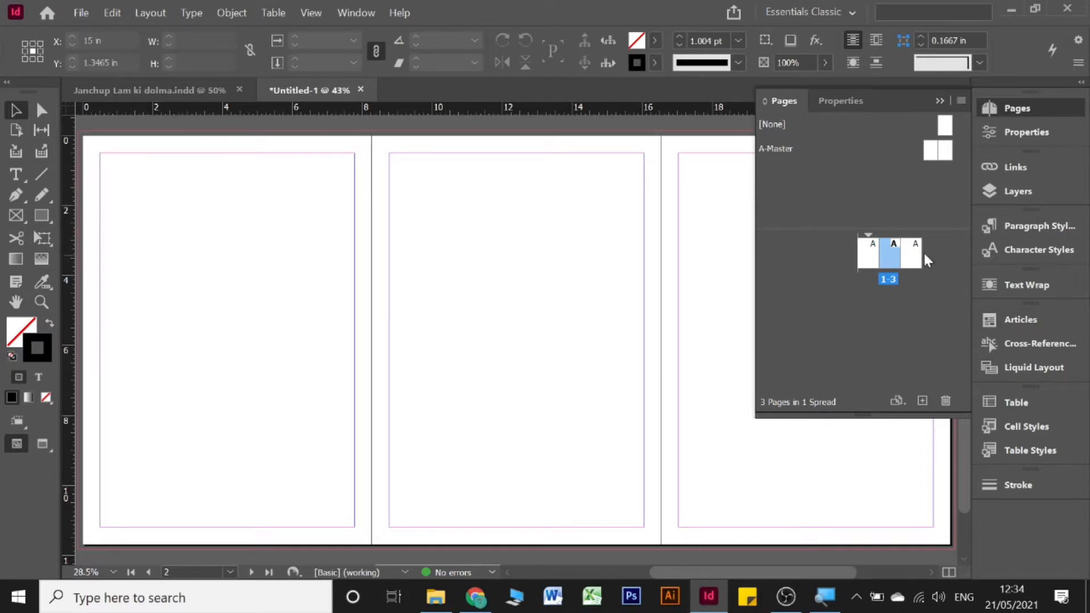
pyautogui.click(945, 401)
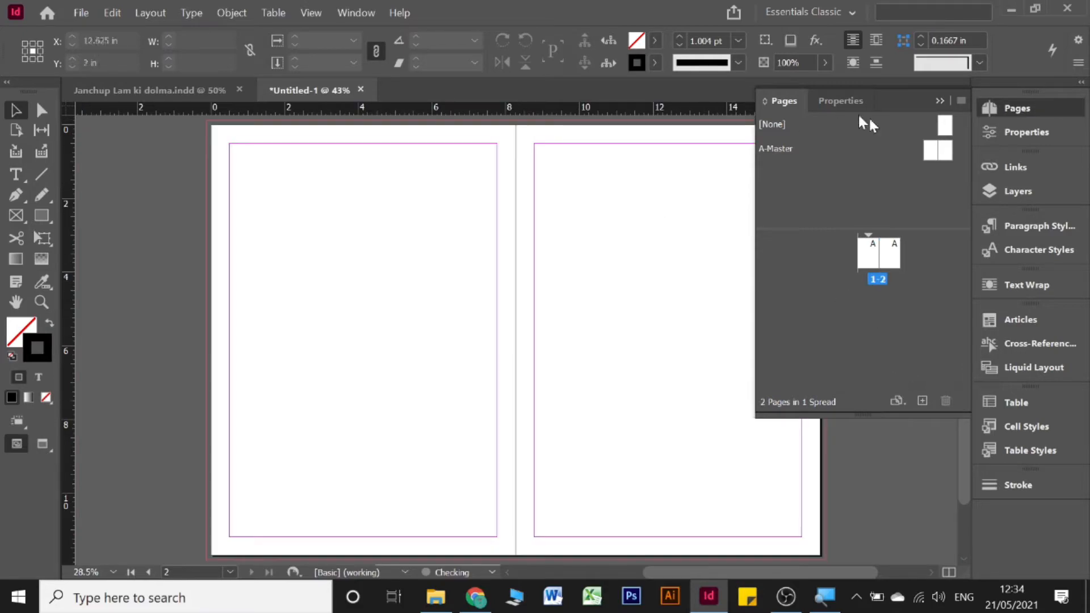
pyautogui.click(938, 101)
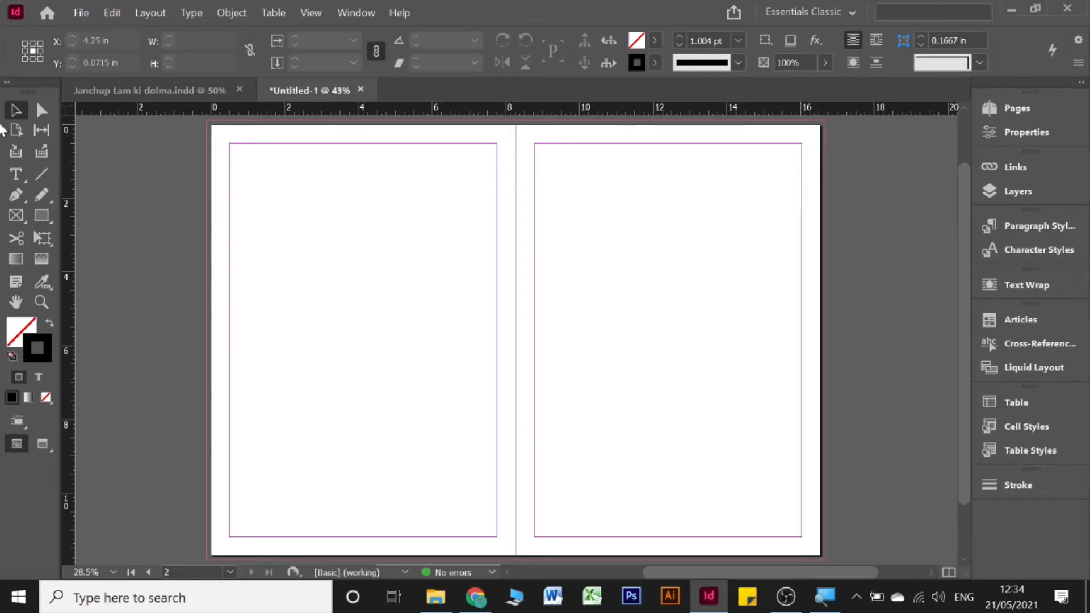
# Step: Draw a frame along the right page's margins with a 5 pt Thick - Thin stroke
pyautogui.click(41, 217)
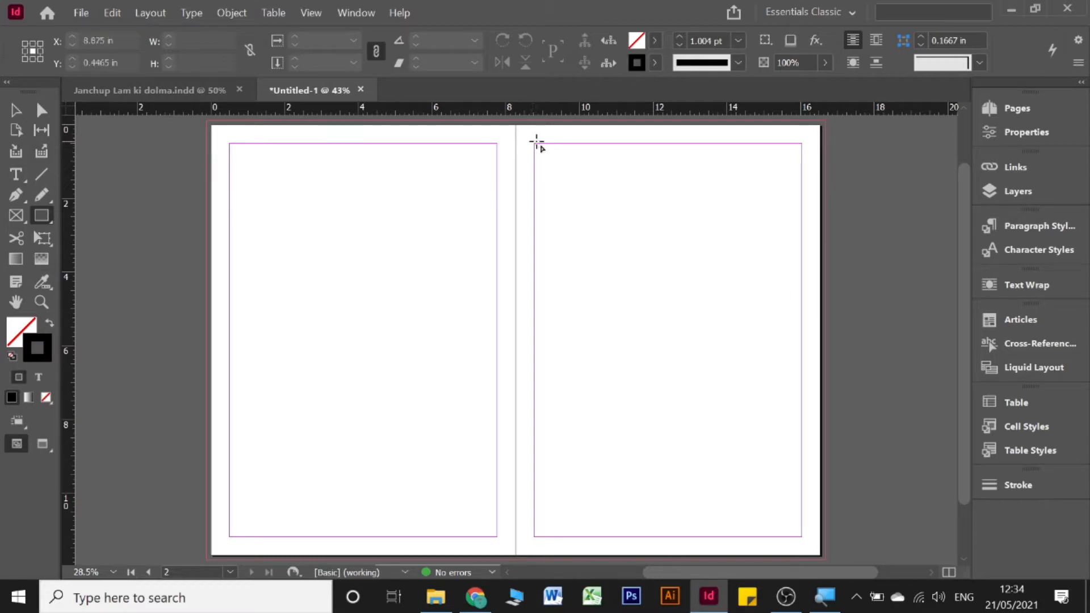
pyautogui.moveTo(539, 149); pyautogui.dragTo(805, 537)
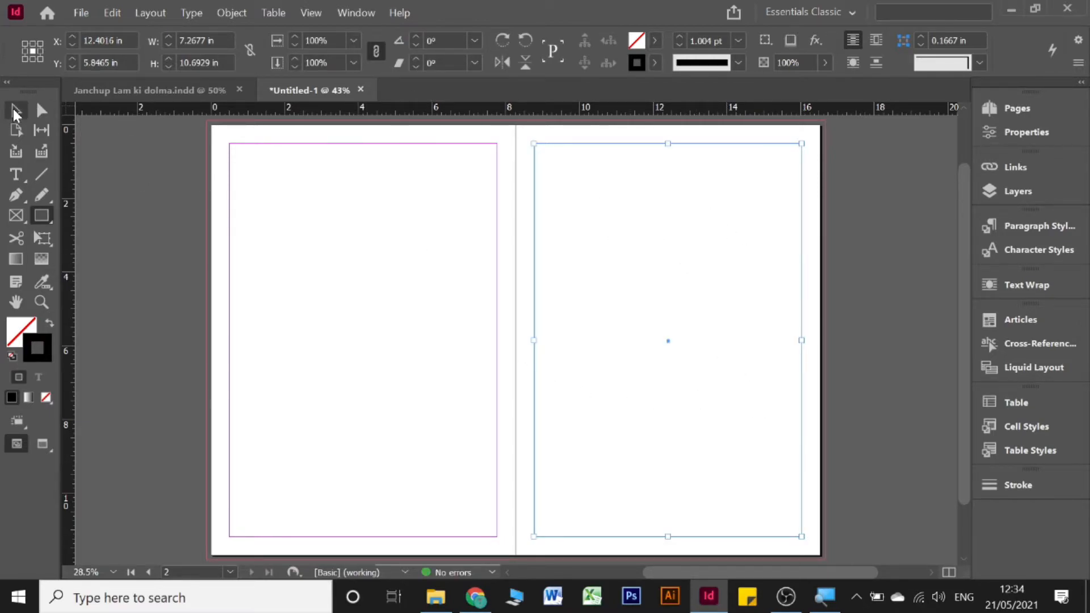
pyautogui.click(15, 112)
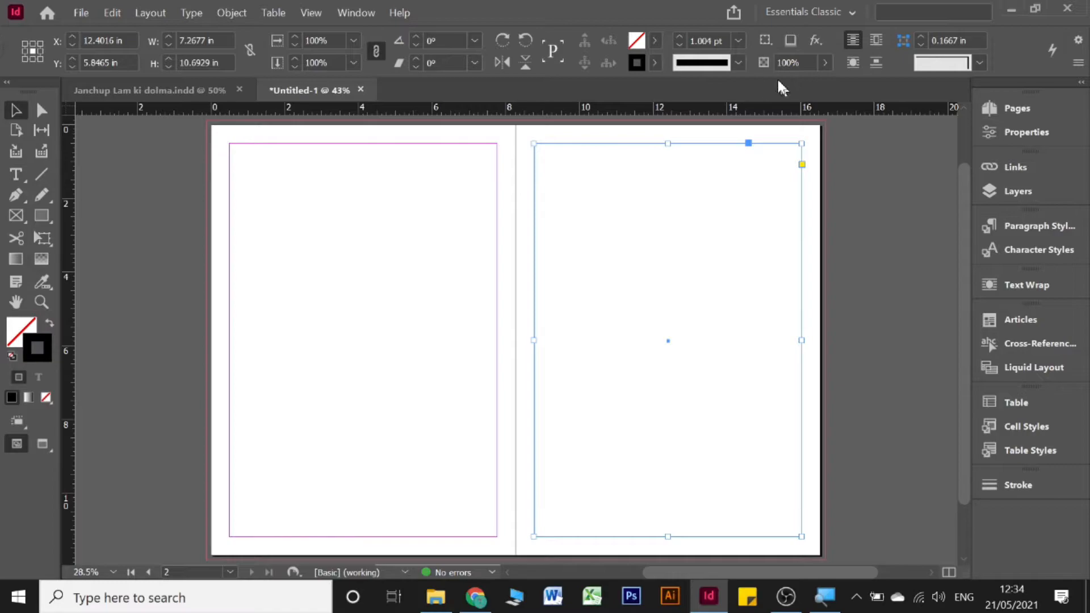
pyautogui.click(736, 63)
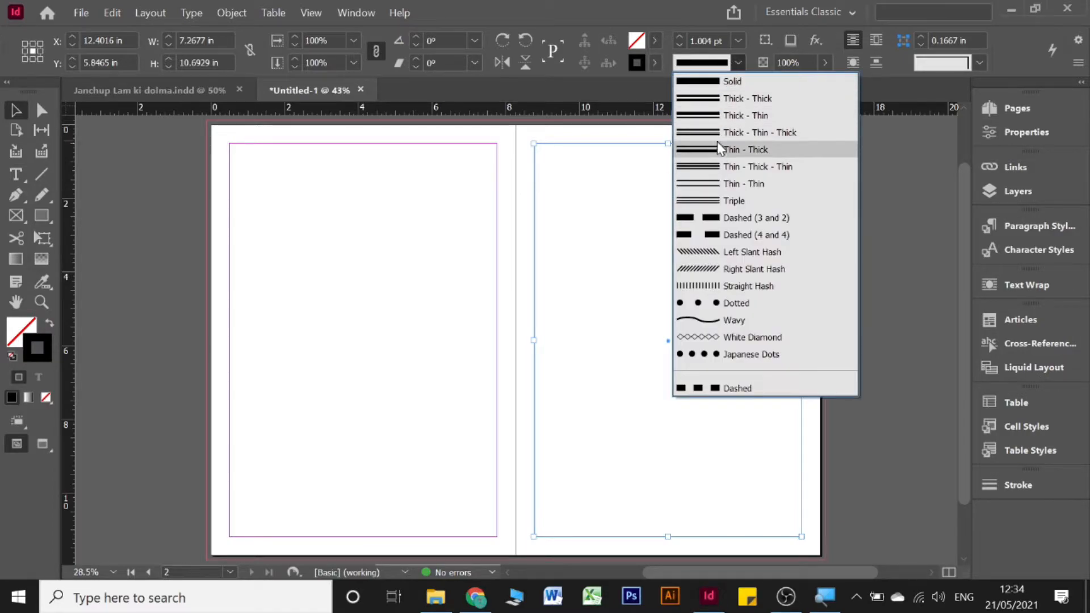
pyautogui.click(717, 115)
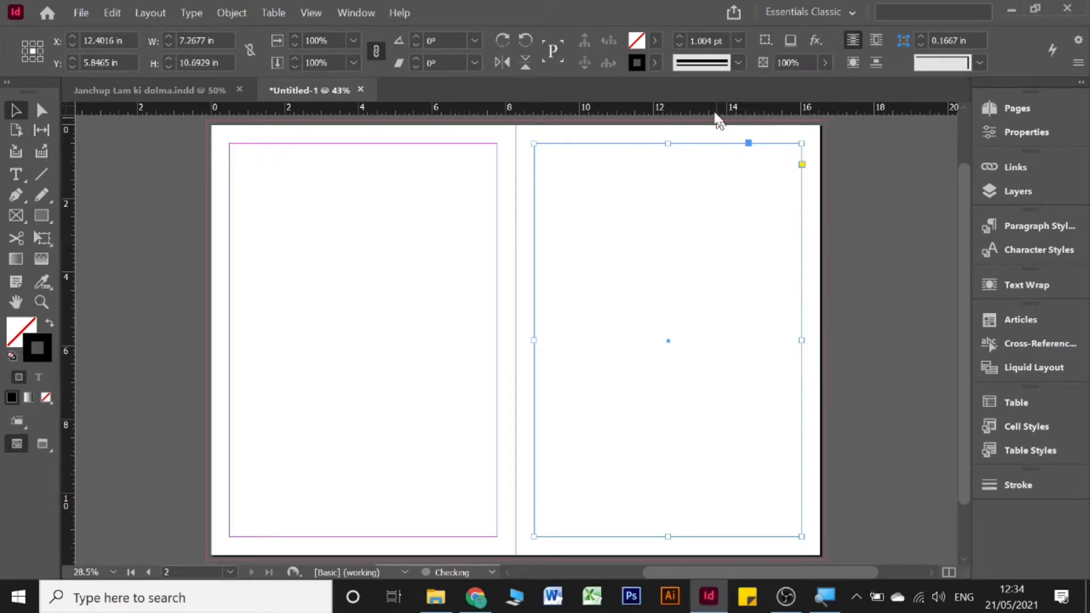
pyautogui.click(678, 38)
pyautogui.click(678, 37)
pyautogui.click(678, 37)
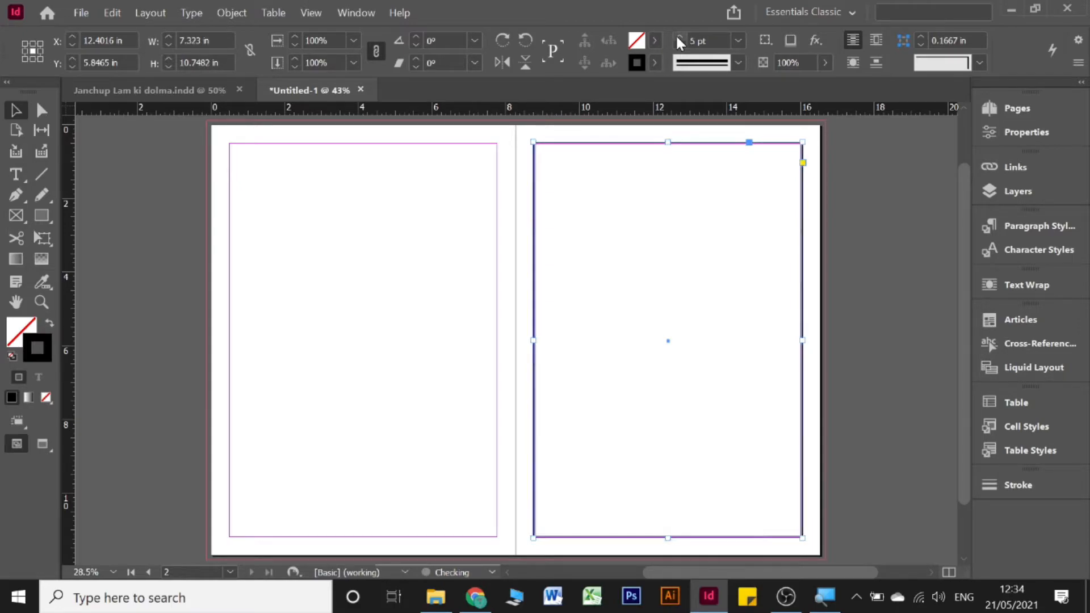
# Step: Give the border frame Fancy corners sized 1 in
pyautogui.click(966, 62)
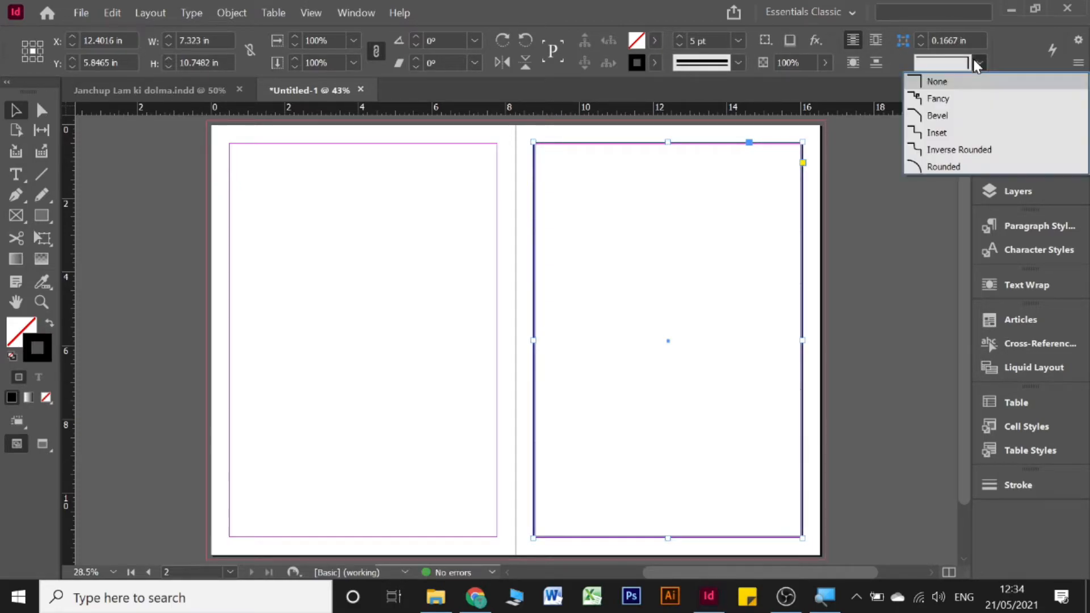
pyautogui.click(962, 100)
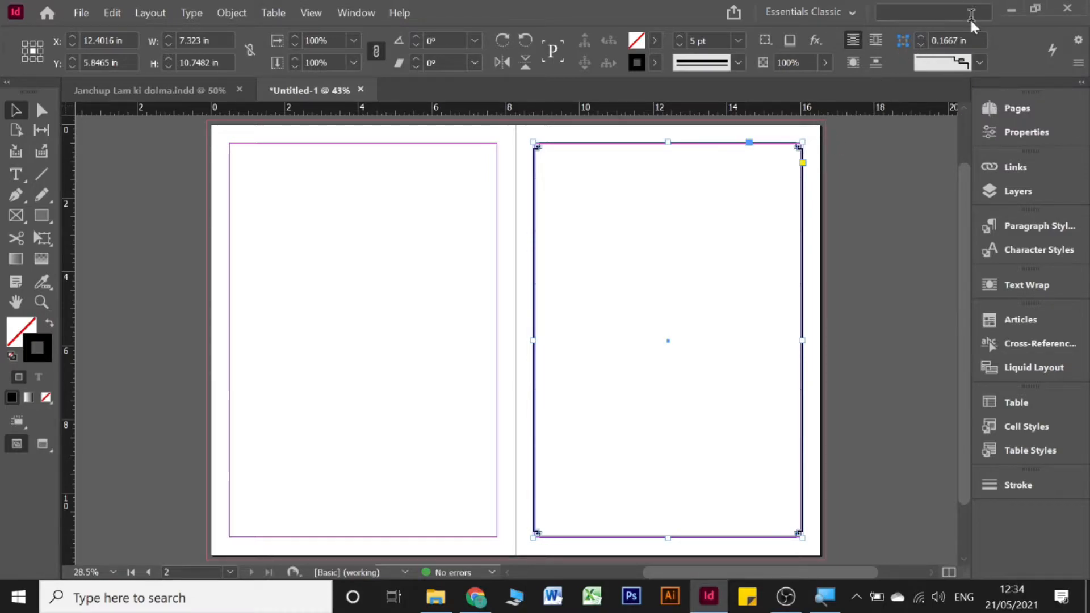
pyautogui.click(921, 38)
pyautogui.click(921, 37)
pyautogui.click(921, 38)
pyautogui.click(921, 38)
pyautogui.click(921, 38)
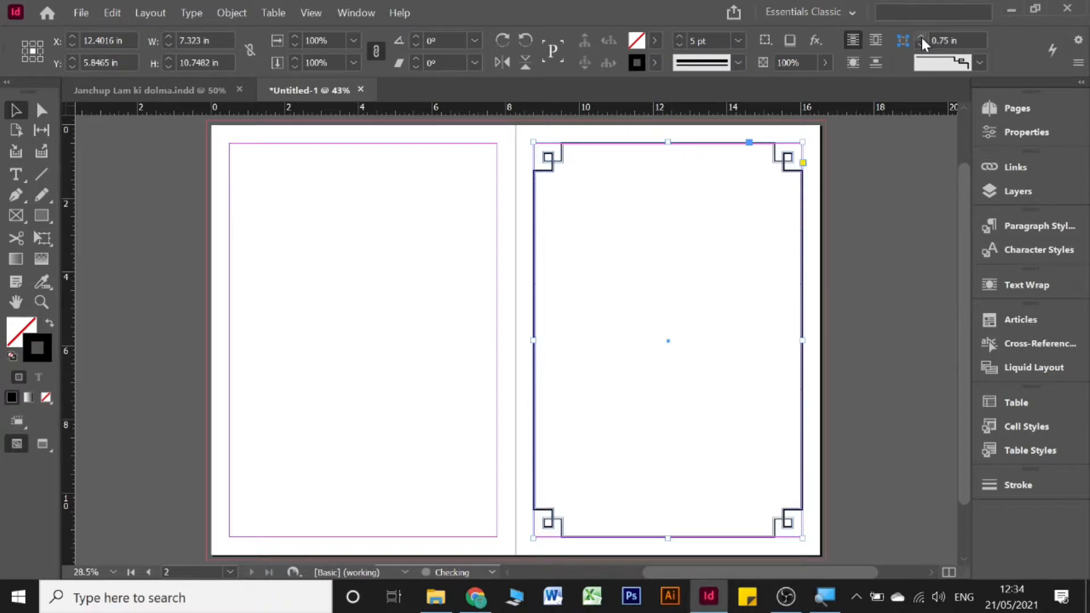
pyautogui.click(922, 38)
pyautogui.click(922, 37)
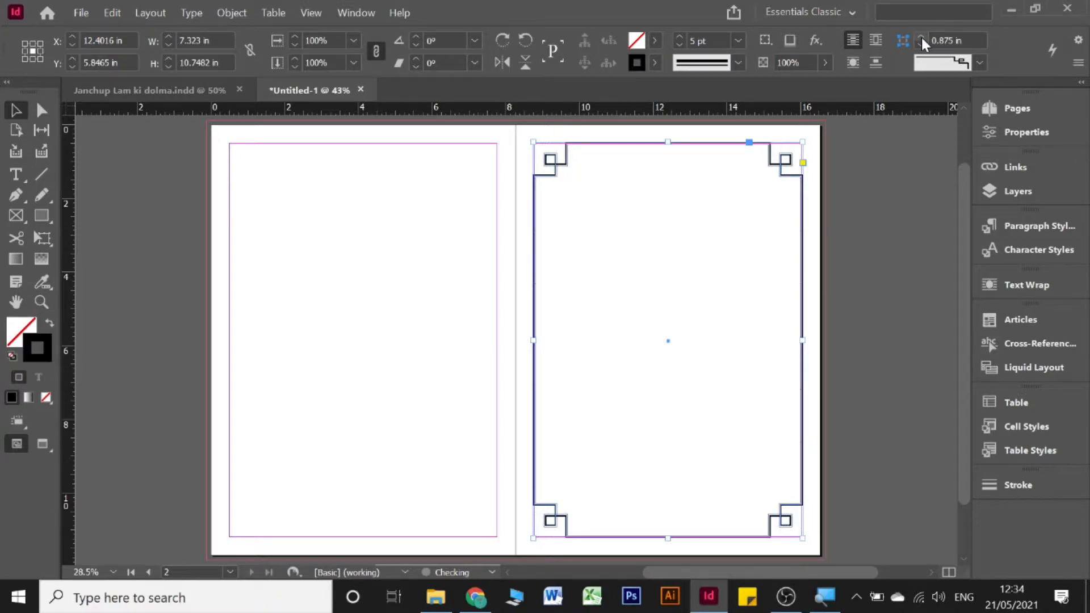
pyautogui.click(921, 37)
pyautogui.click(921, 37)
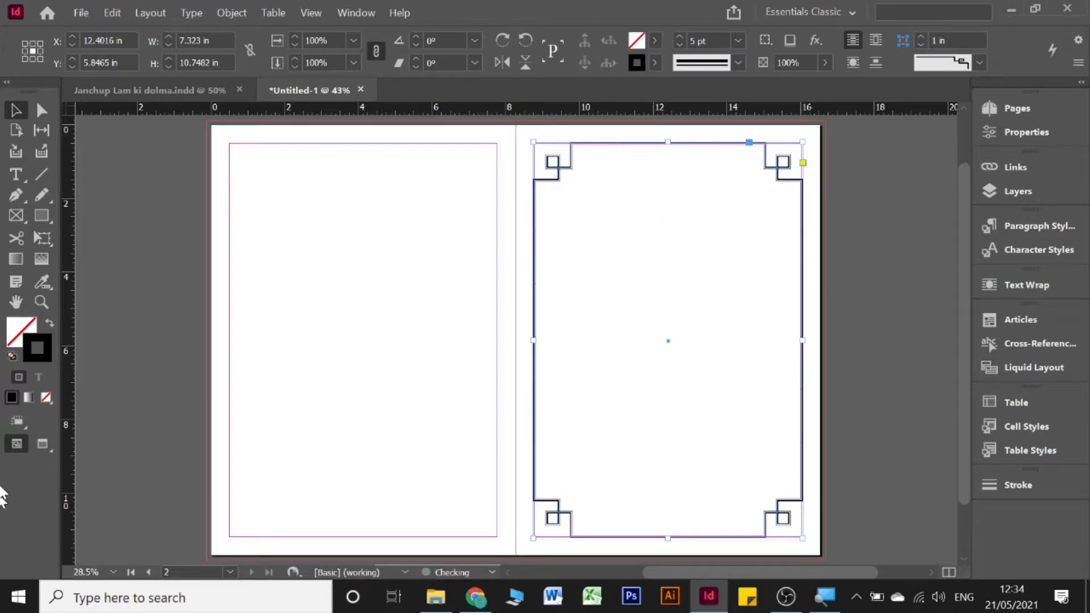
pyautogui.click(833, 226)
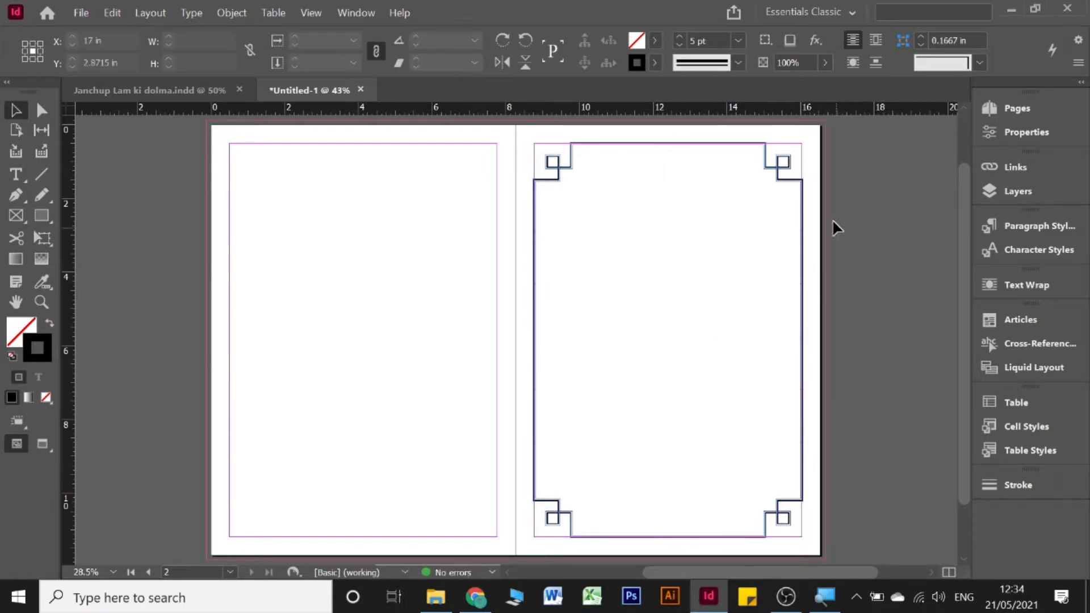
pyautogui.click(787, 182)
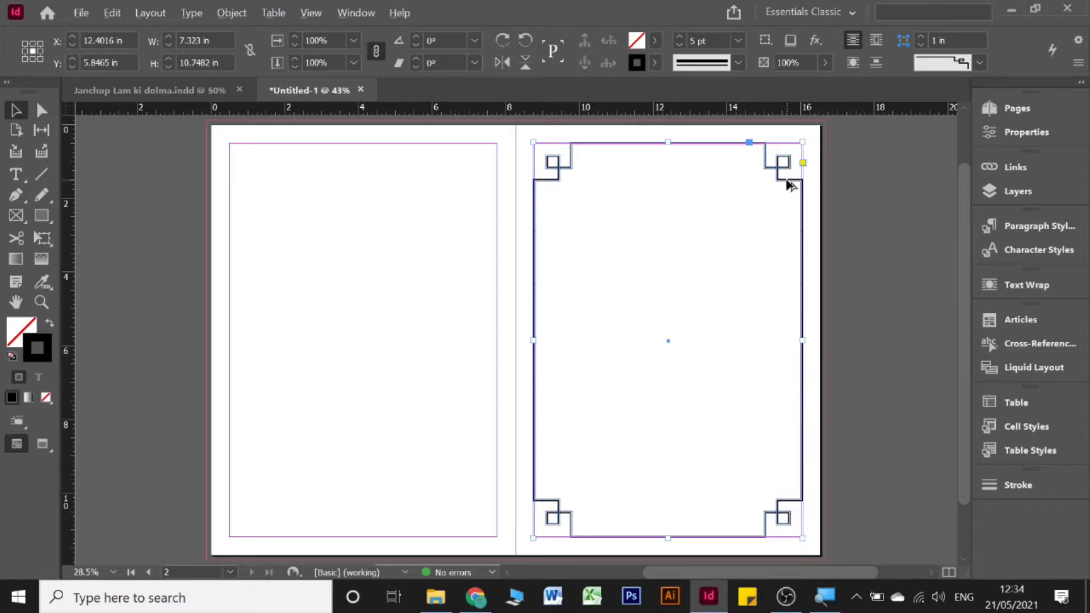
# Step: Alt-drag a copy of the border onto the left page; trial corner shape None, then undo it
pyautogui.moveTo(791, 185); pyautogui.dragTo(483, 186)
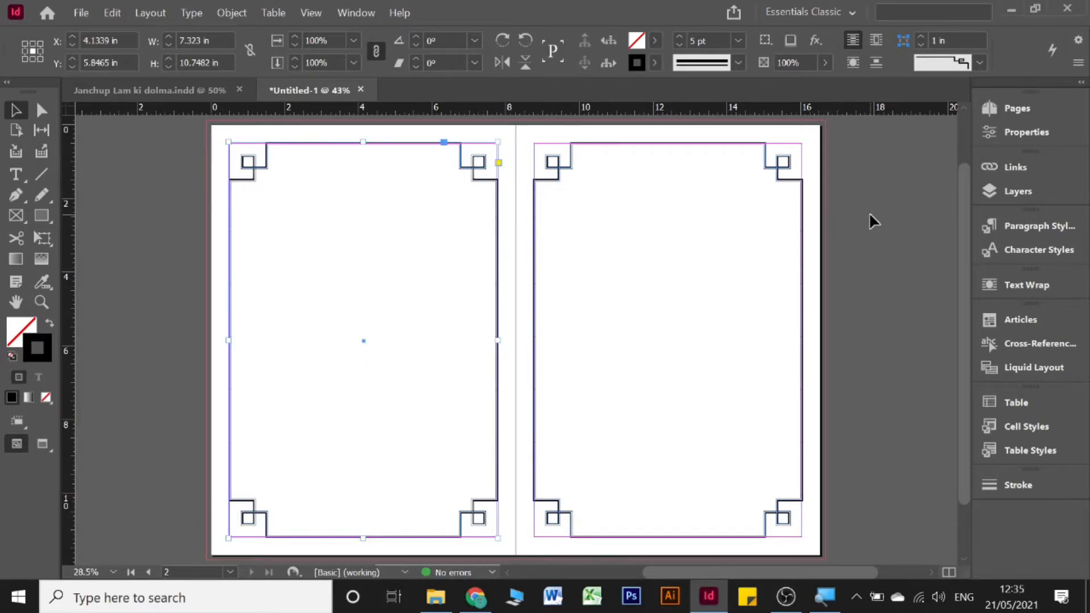
pyautogui.click(664, 226)
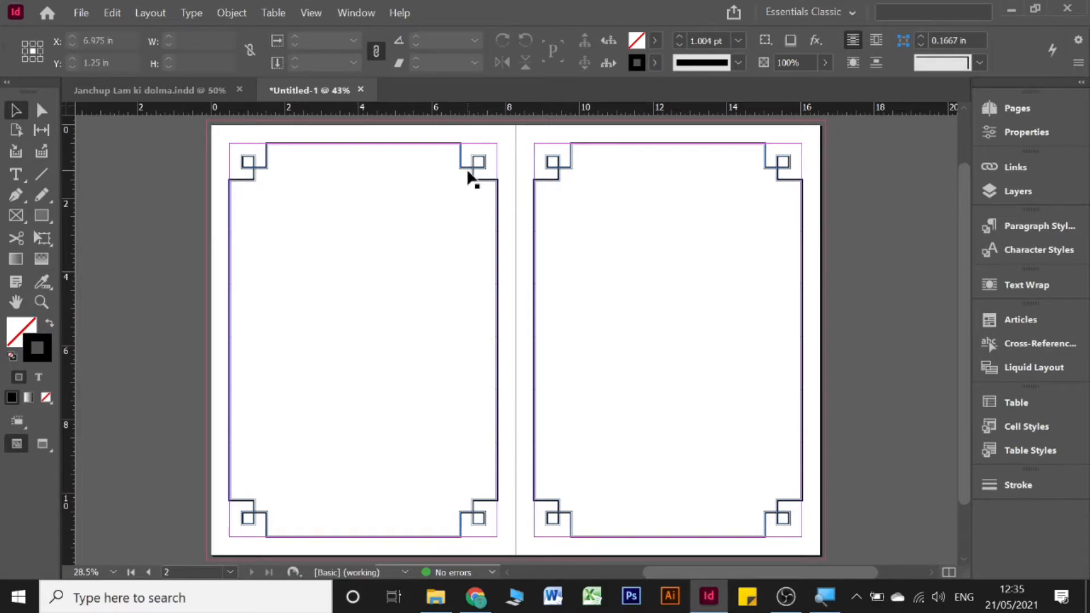
pyautogui.click(470, 176)
pyautogui.click(955, 64)
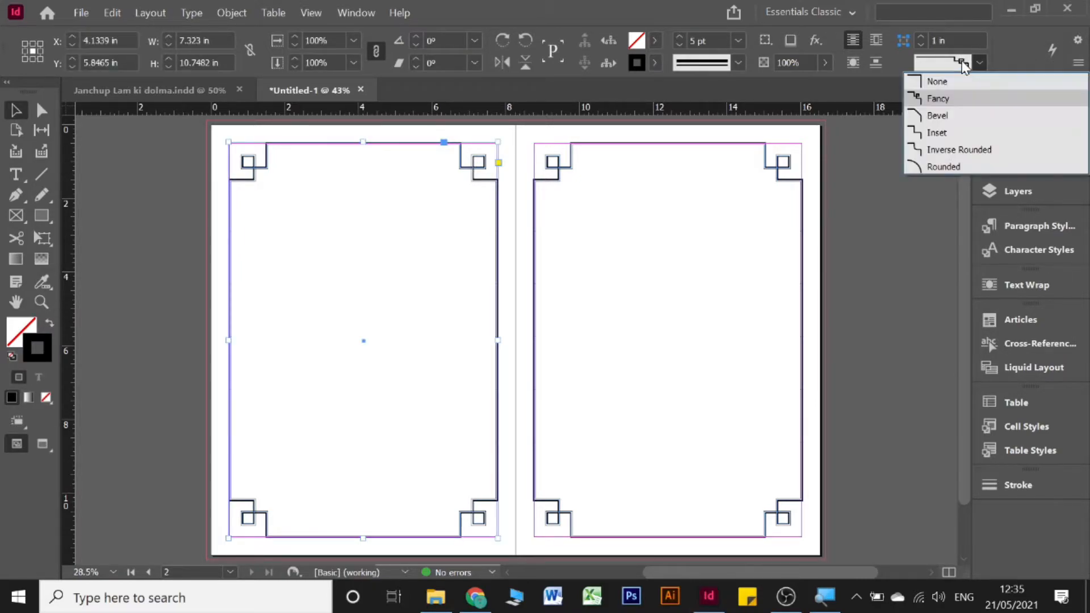
pyautogui.click(951, 81)
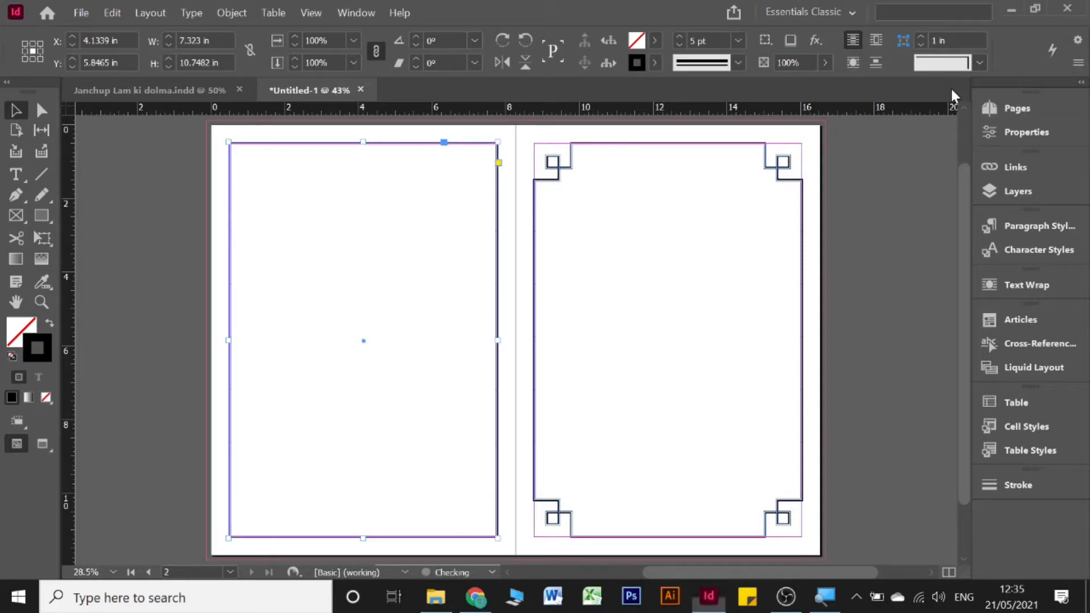
pyautogui.hotkey('ctrl', 'z')
pyautogui.click(864, 267)
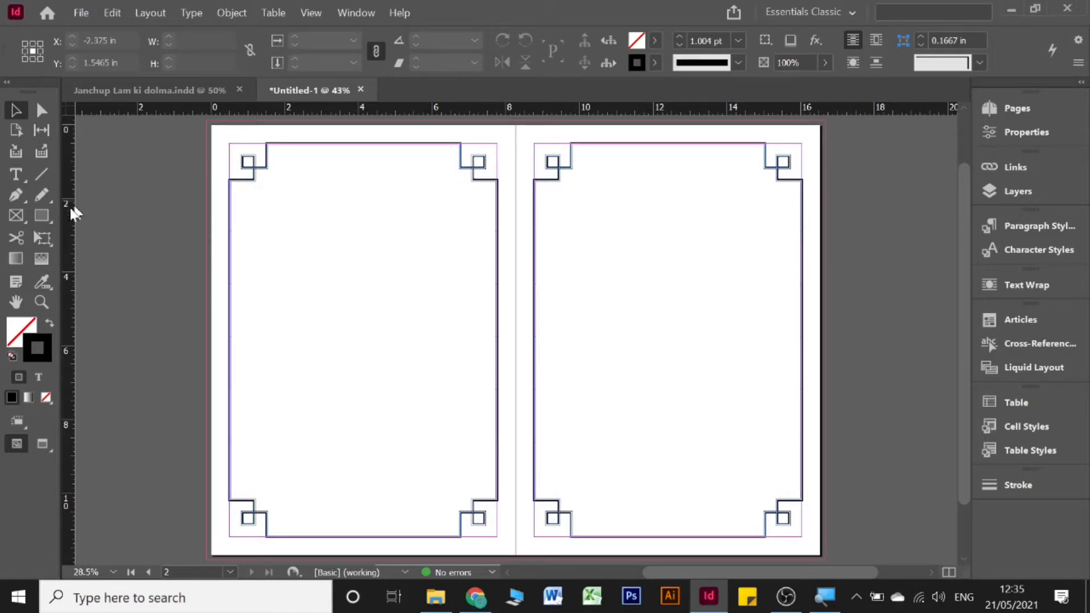
# Step: Draw a stroke-less rectangle covering the whole spread including the bleed
pyautogui.click(42, 220)
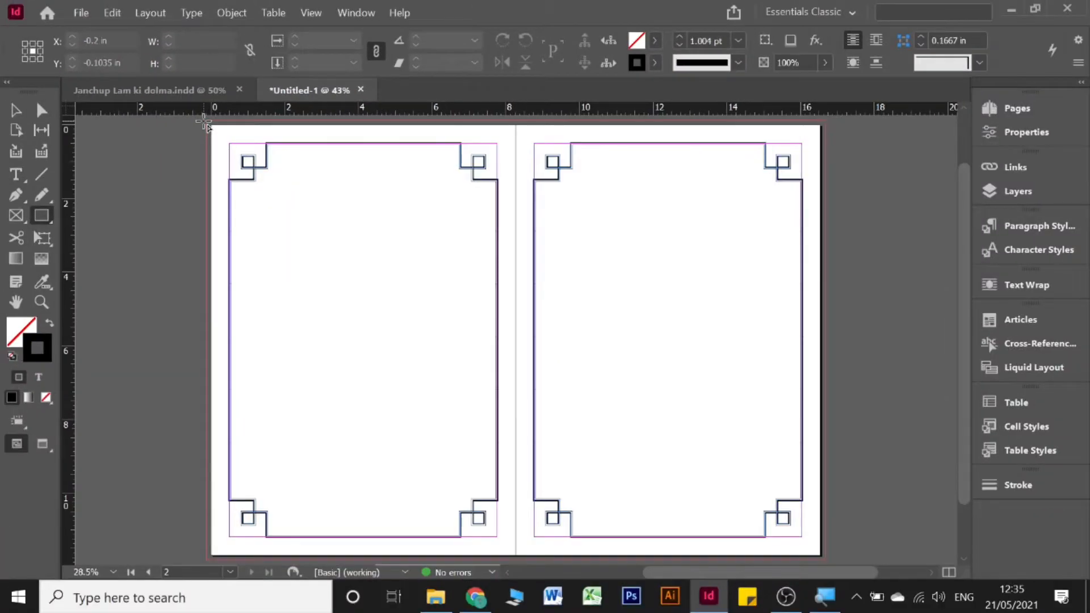
pyautogui.moveTo(201, 121); pyautogui.dragTo(276, 219)
pyautogui.moveTo(567, 448)
pyautogui.mouseDown()
pyautogui.moveTo(759, 553)
pyautogui.moveTo(824, 564)
pyautogui.mouseUp()
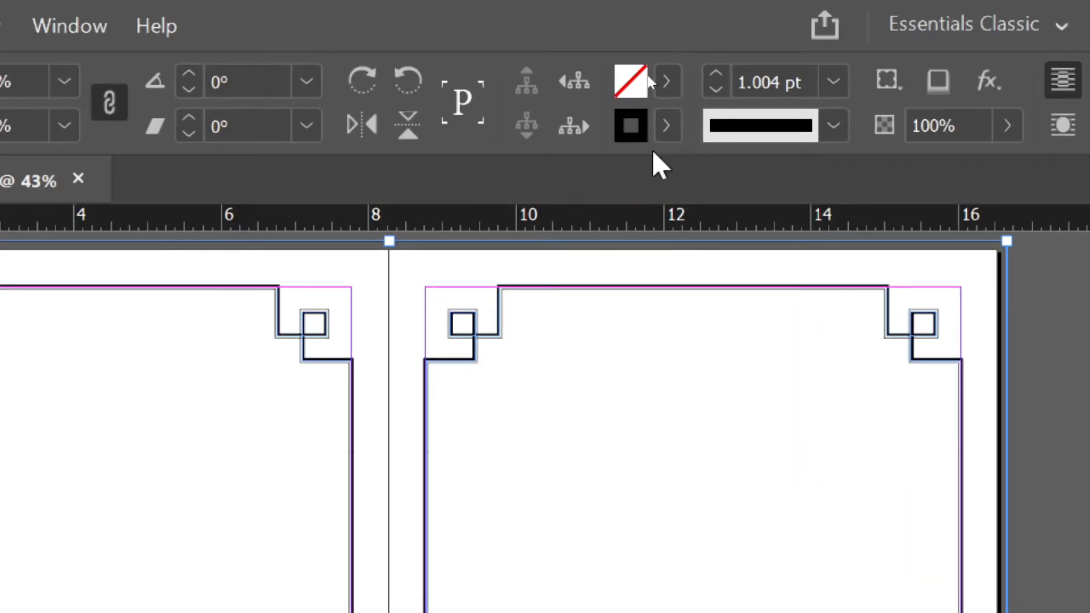
pyautogui.click(661, 128)
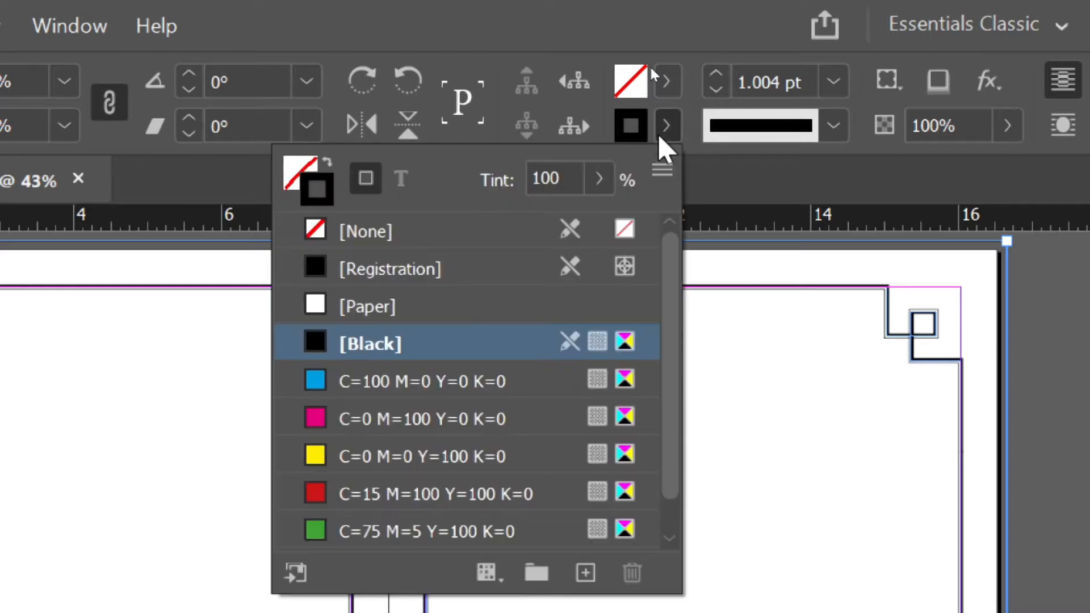
pyautogui.click(322, 226)
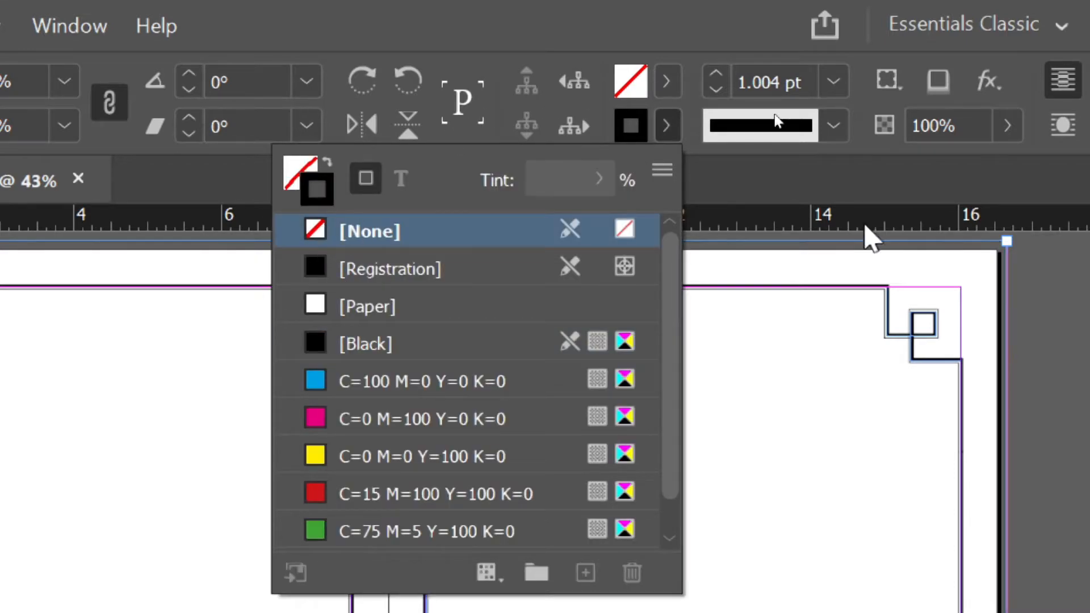
pyautogui.click(666, 126)
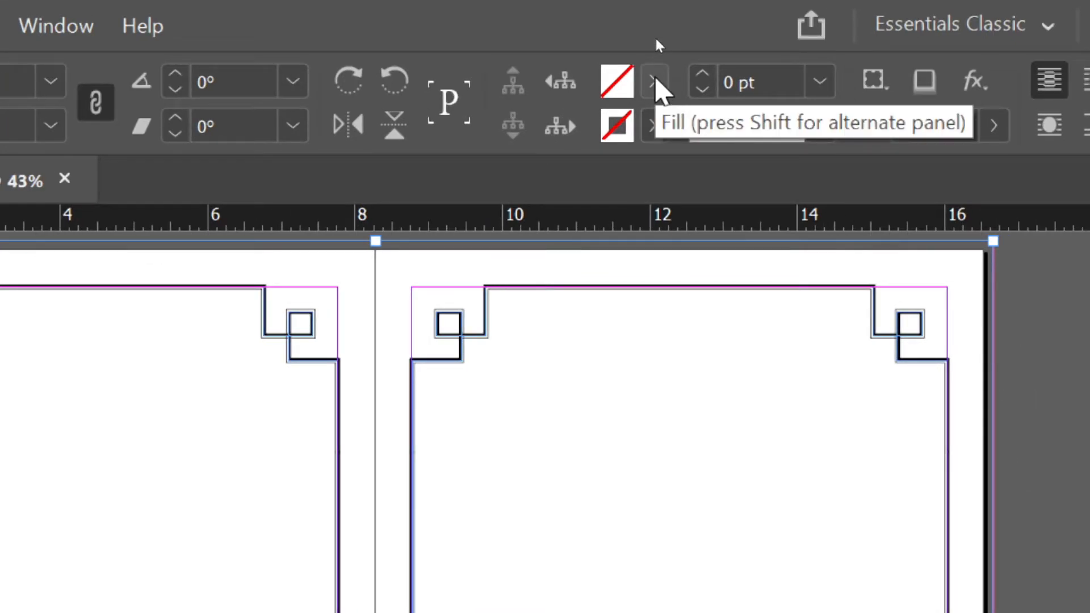
# Step: Fill the rectangle yellow, then adjust it to a darker orange-gold in the Colour Picker
pyautogui.click(654, 81)
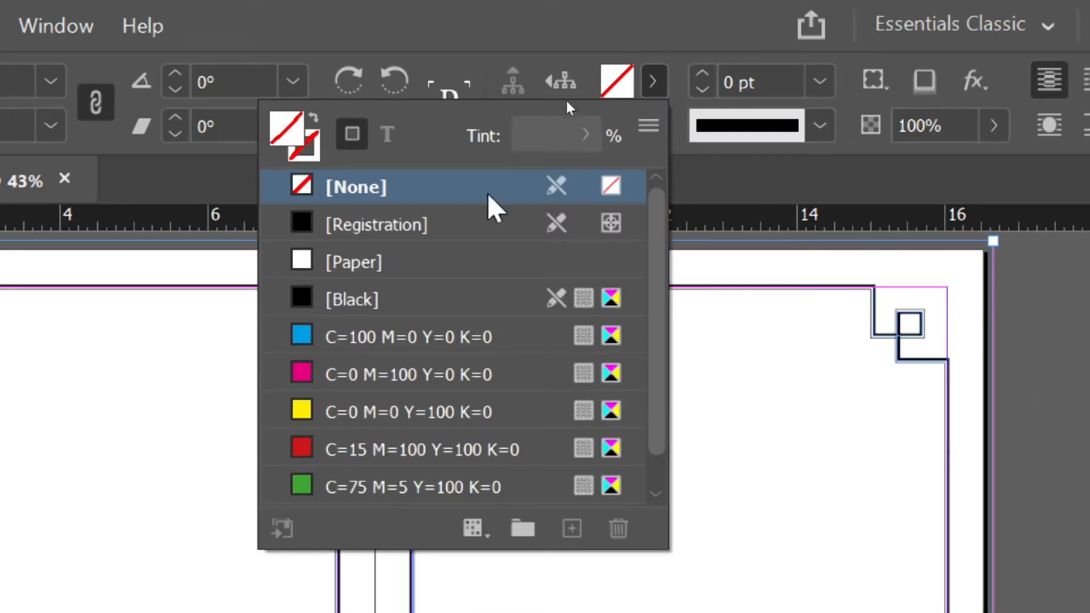
pyautogui.click(344, 413)
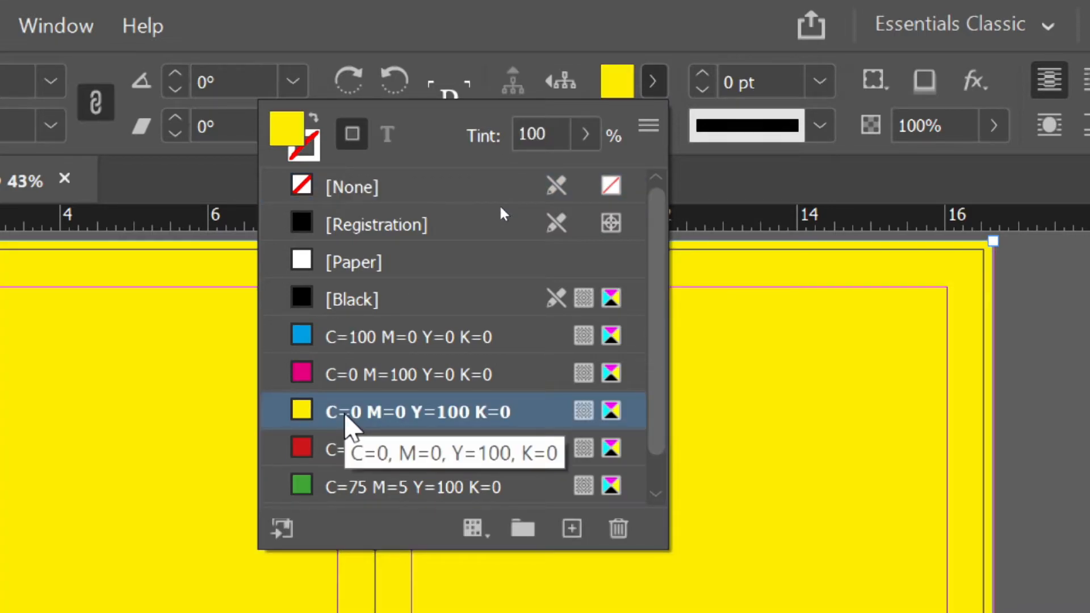
pyautogui.click(652, 81)
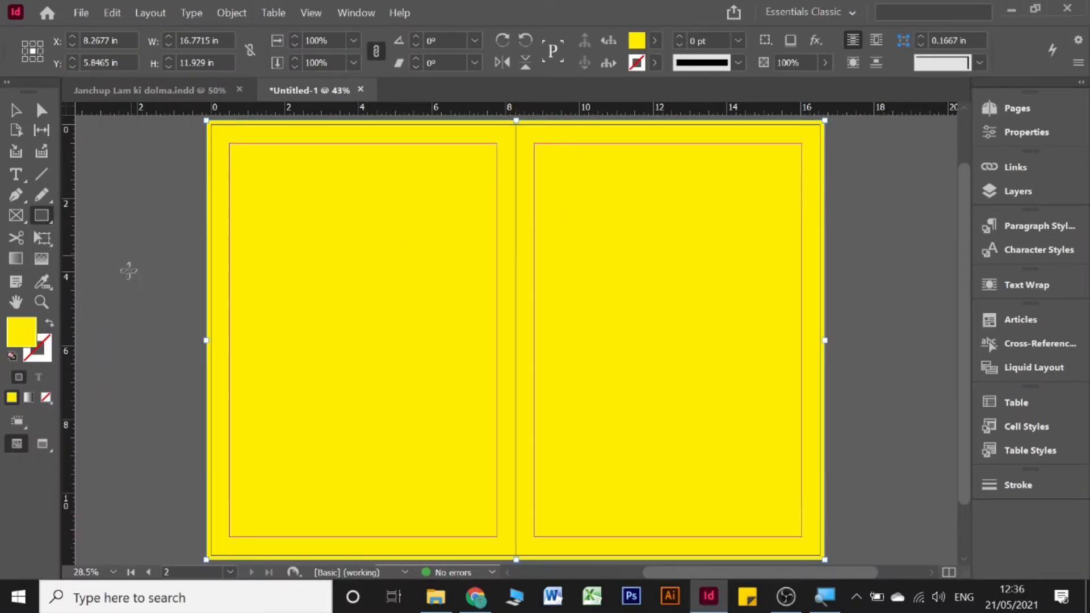
pyautogui.doubleClick(25, 331)
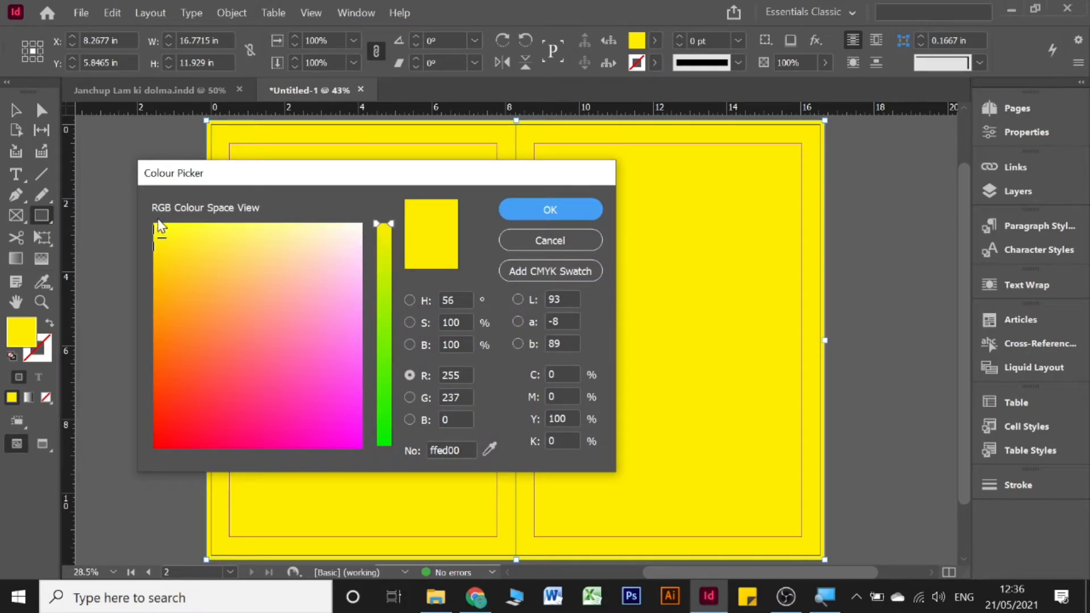
pyautogui.moveTo(168, 232); pyautogui.dragTo(186, 288)
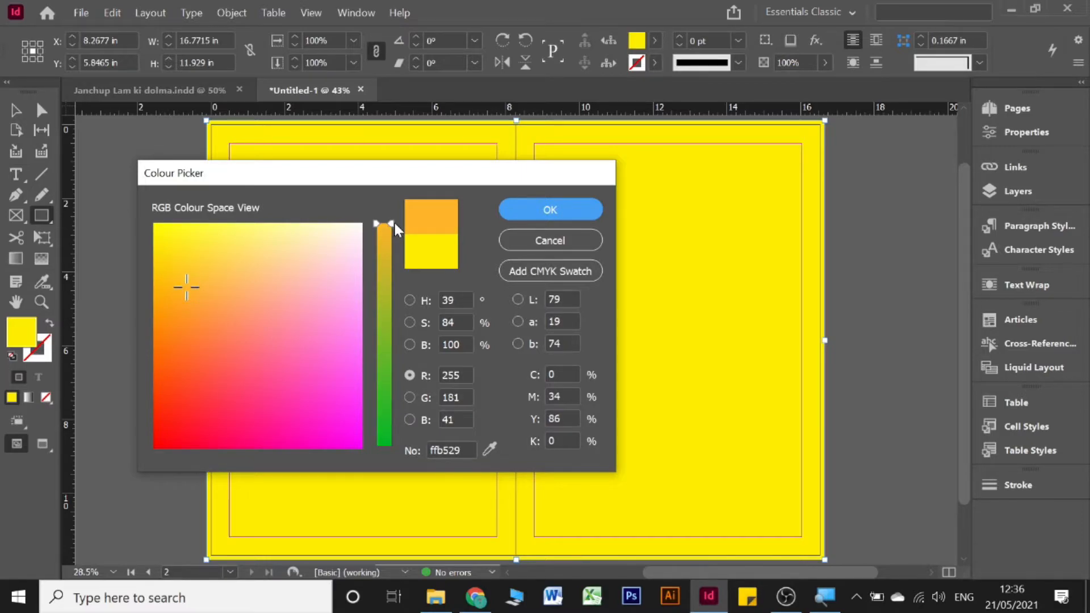
pyautogui.moveTo(394, 223); pyautogui.dragTo(393, 245)
pyautogui.click(579, 211)
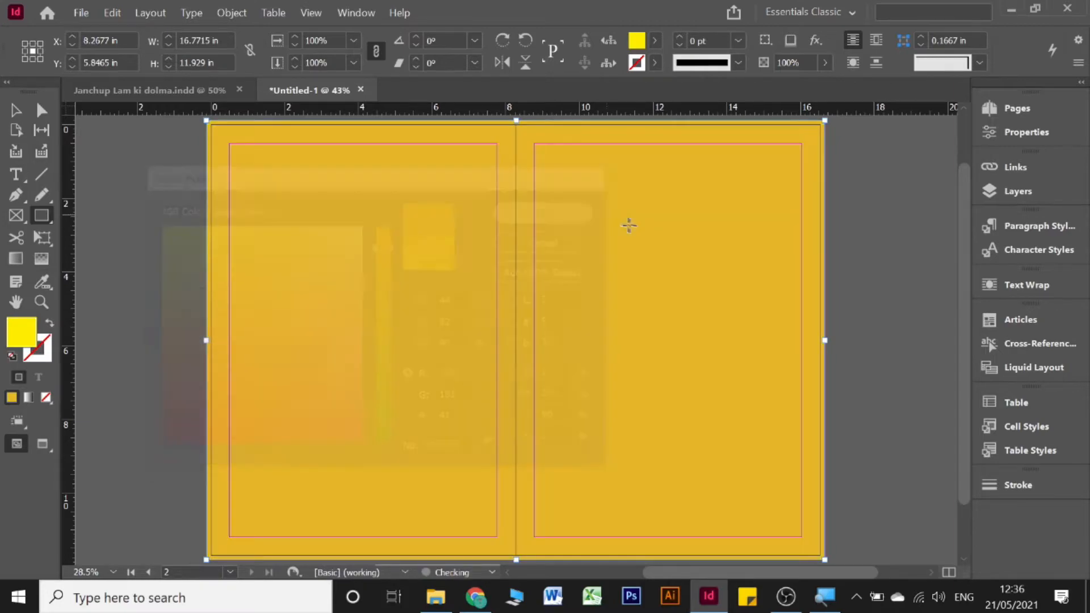
# Step: Reselect the gold rectangle, test-move it to reveal the borders, then undo
pyautogui.click(27, 117)
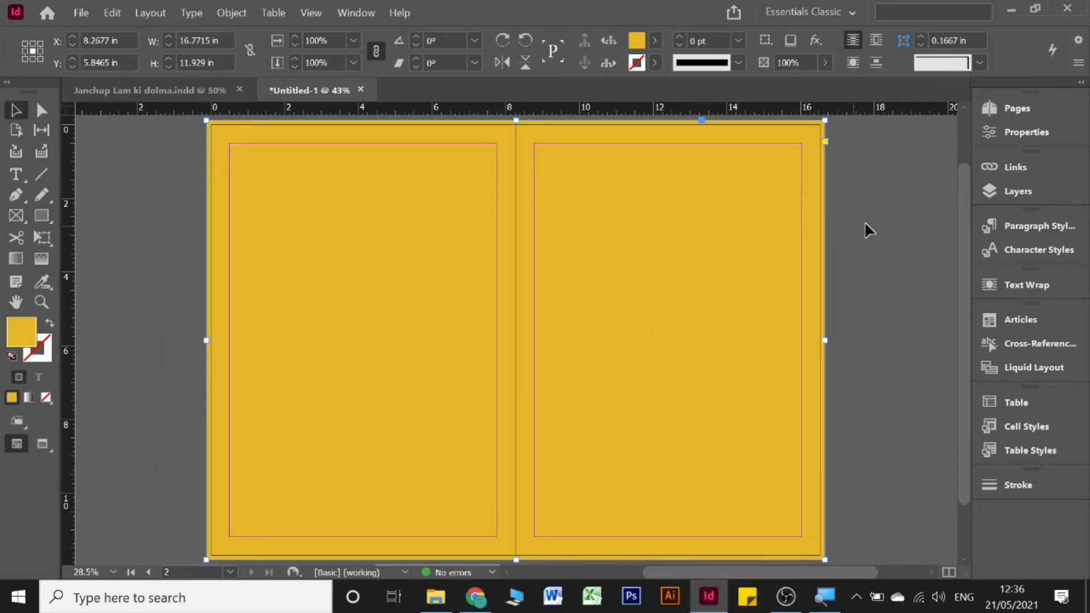
pyautogui.click(890, 215)
pyautogui.click(624, 261)
pyautogui.scroll(-1, 608, 251)
pyautogui.scroll(2, 607, 251)
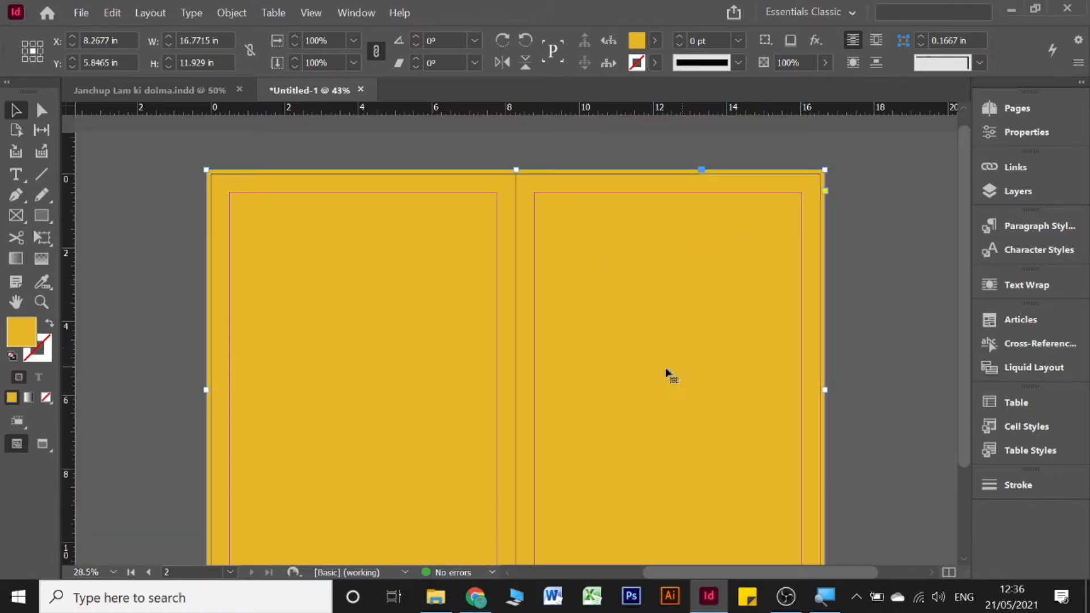
pyautogui.moveTo(782, 220); pyautogui.dragTo(494, 294)
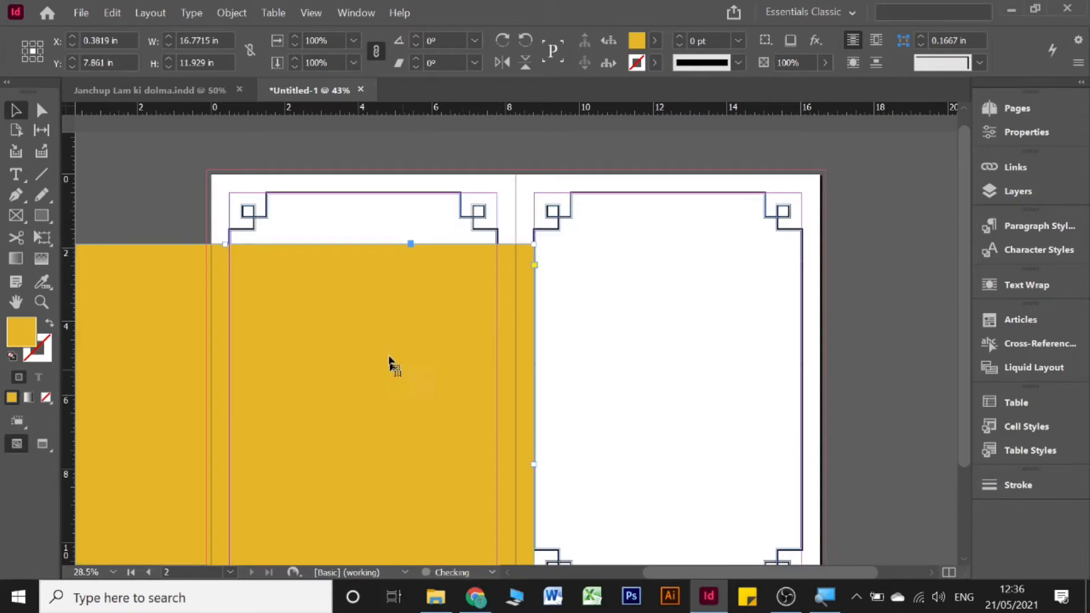
pyautogui.hotkey('ctrl', 'z')
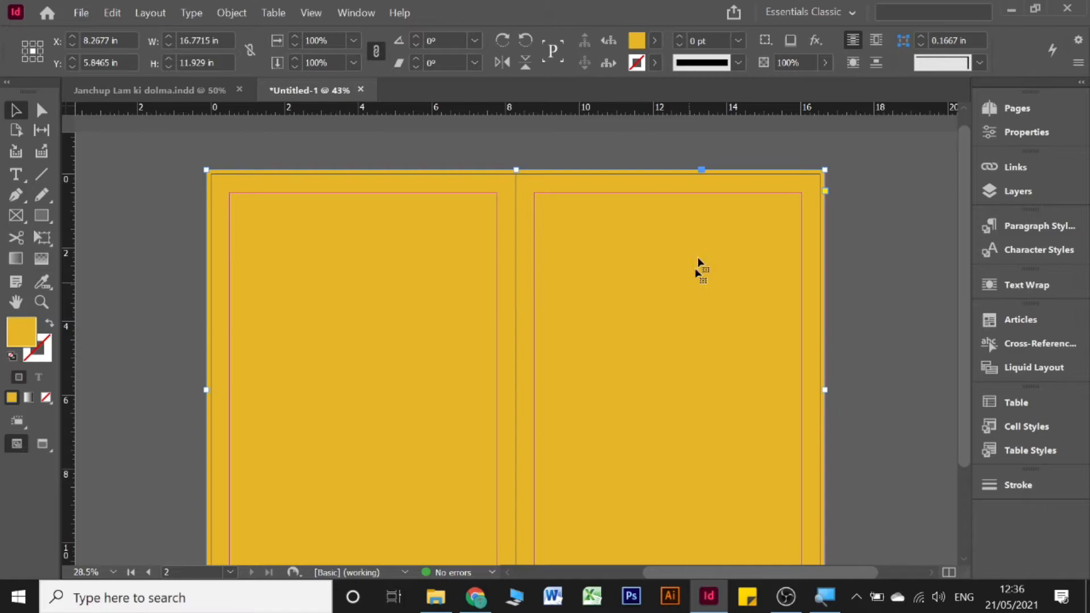
# Step: Send the gold background to the back, behind both border frames
pyautogui.rightClick(669, 240)
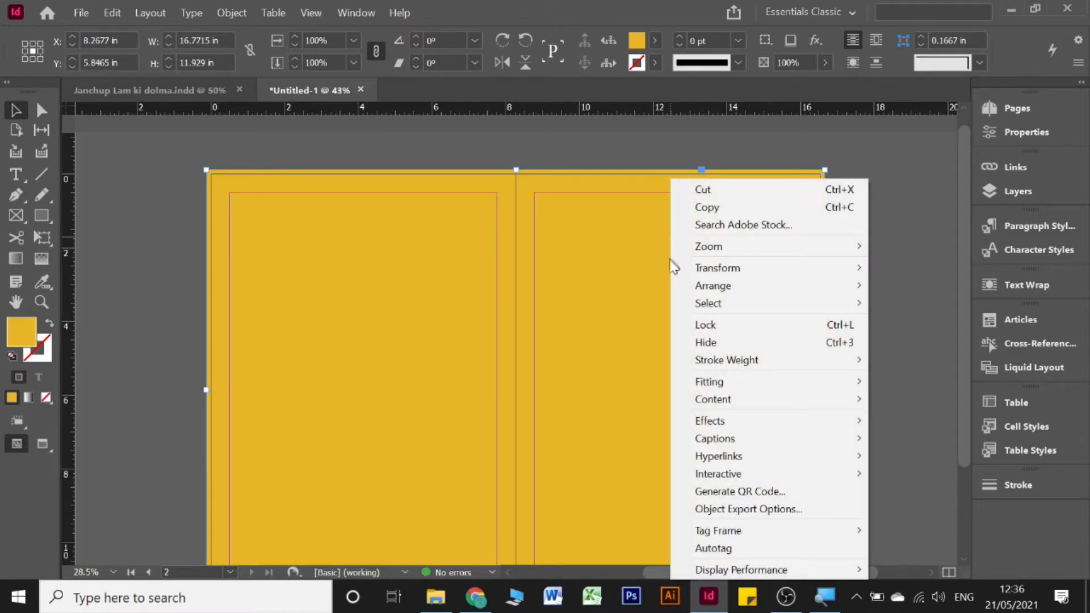
pyautogui.moveTo(722, 281)
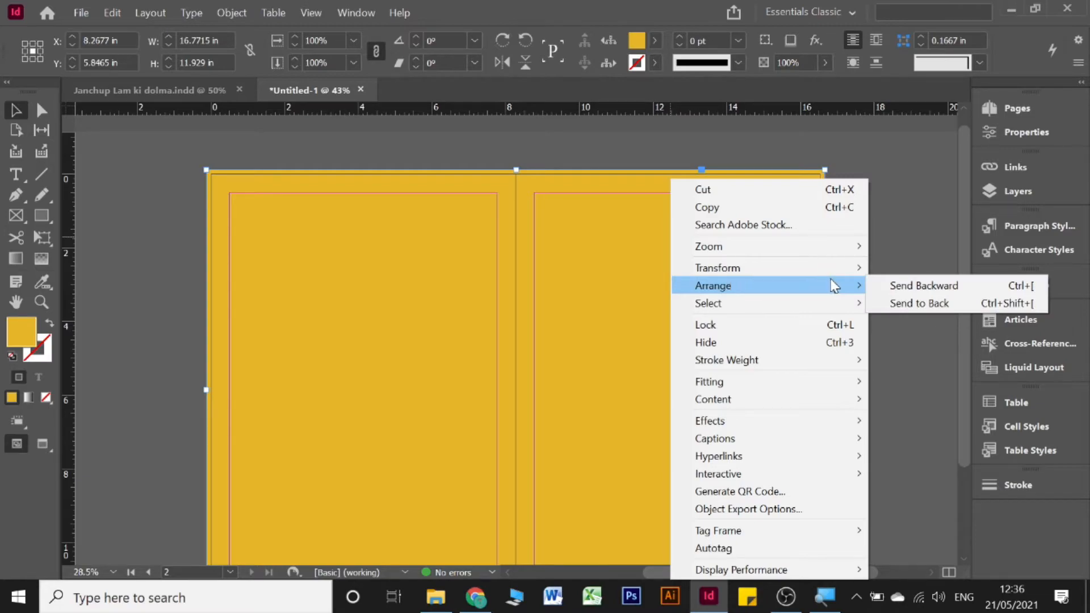
pyautogui.click(942, 302)
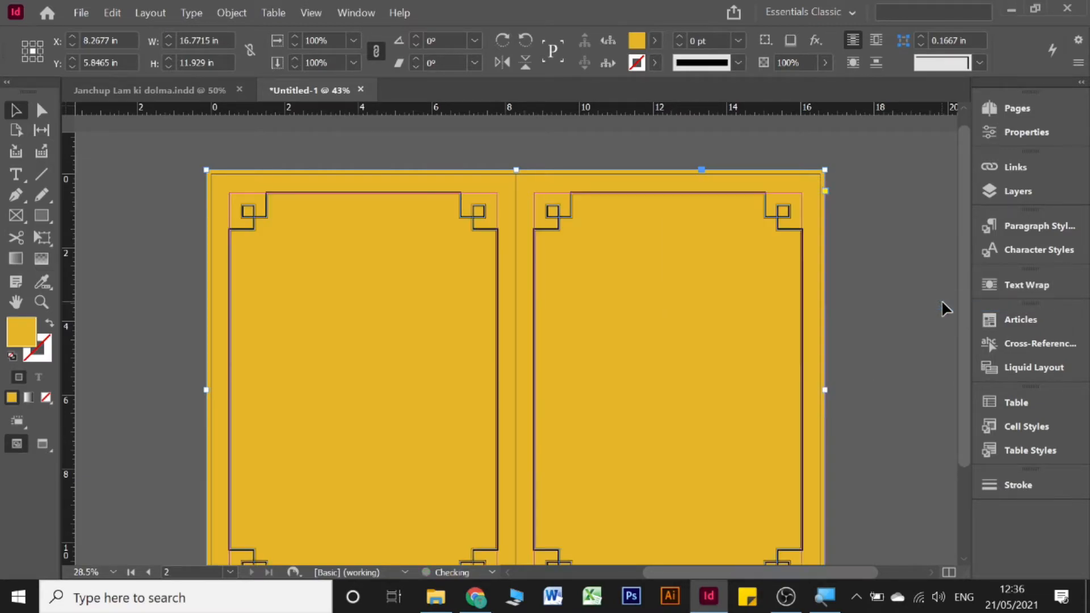
pyautogui.scroll(-3, 919, 295)
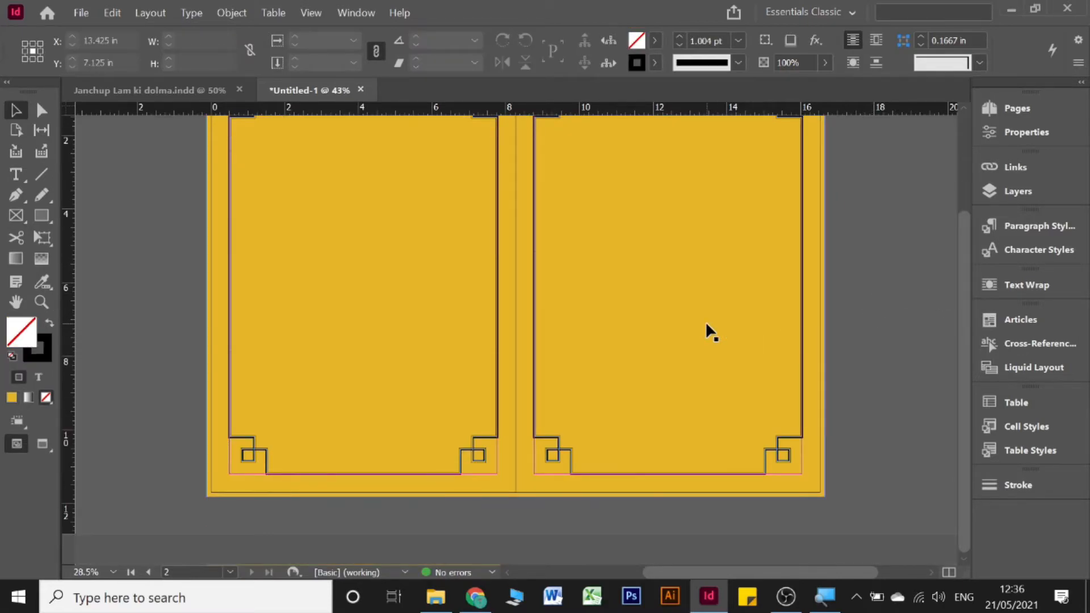
pyautogui.scroll(3, 706, 328)
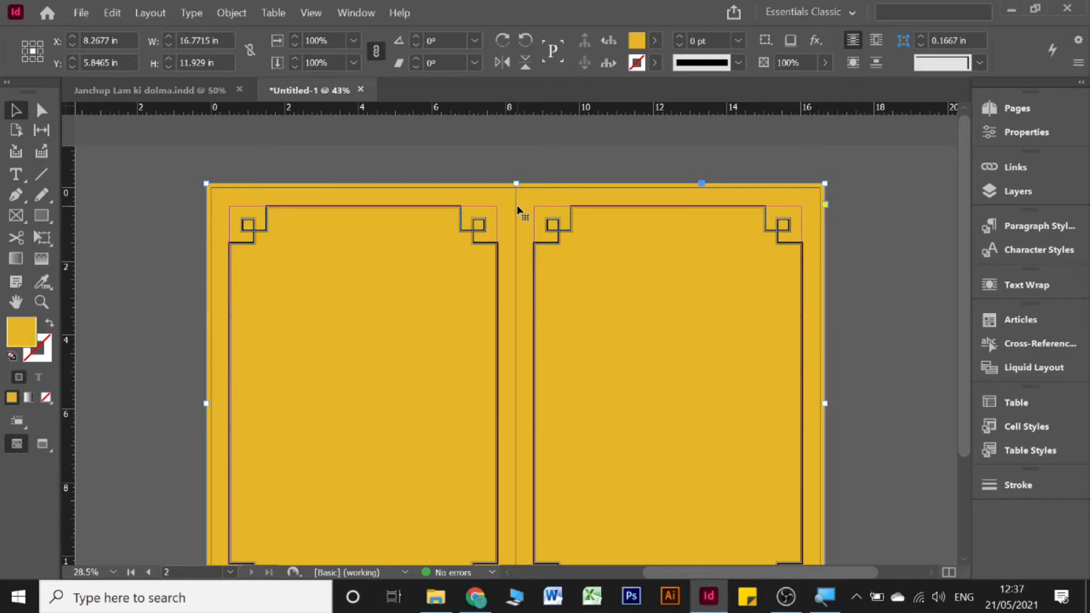
# Step: Lock the gold background in place via Object > Lock
pyautogui.click(232, 12)
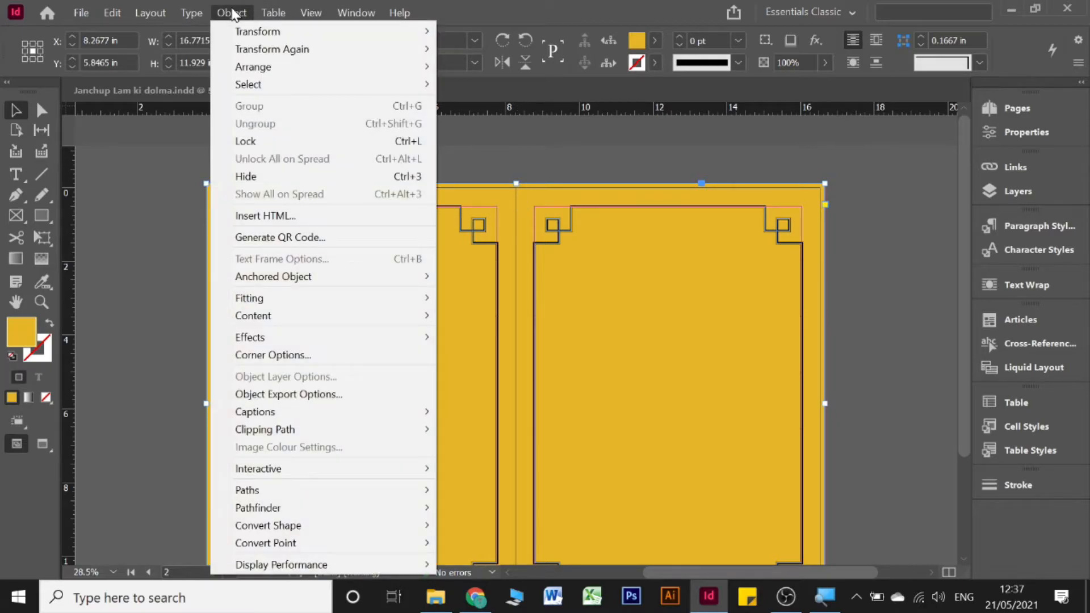
pyautogui.click(252, 143)
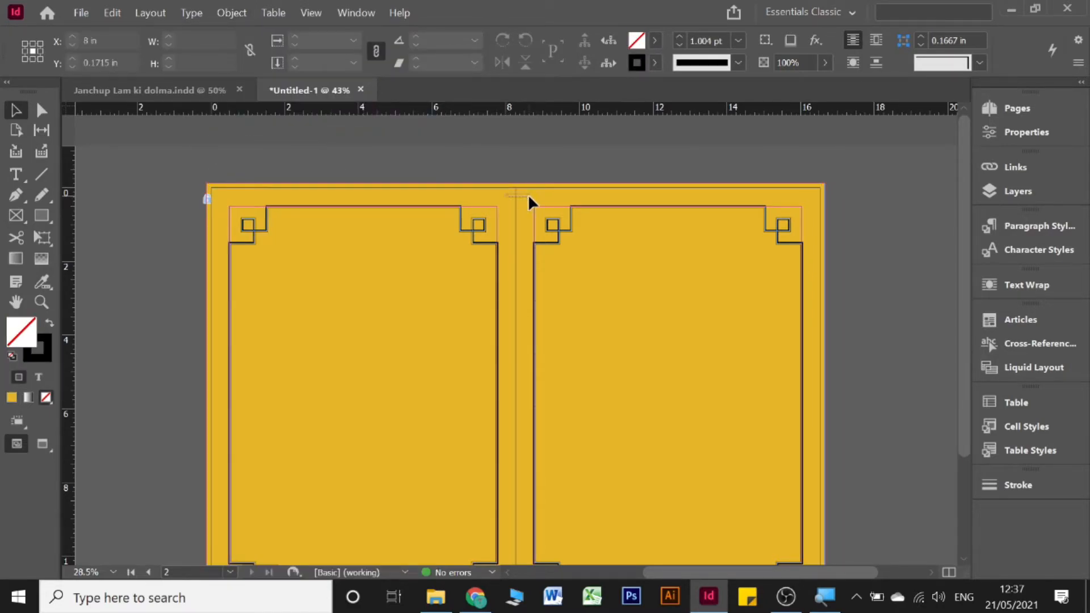
pyautogui.scroll(-3, 454, 264)
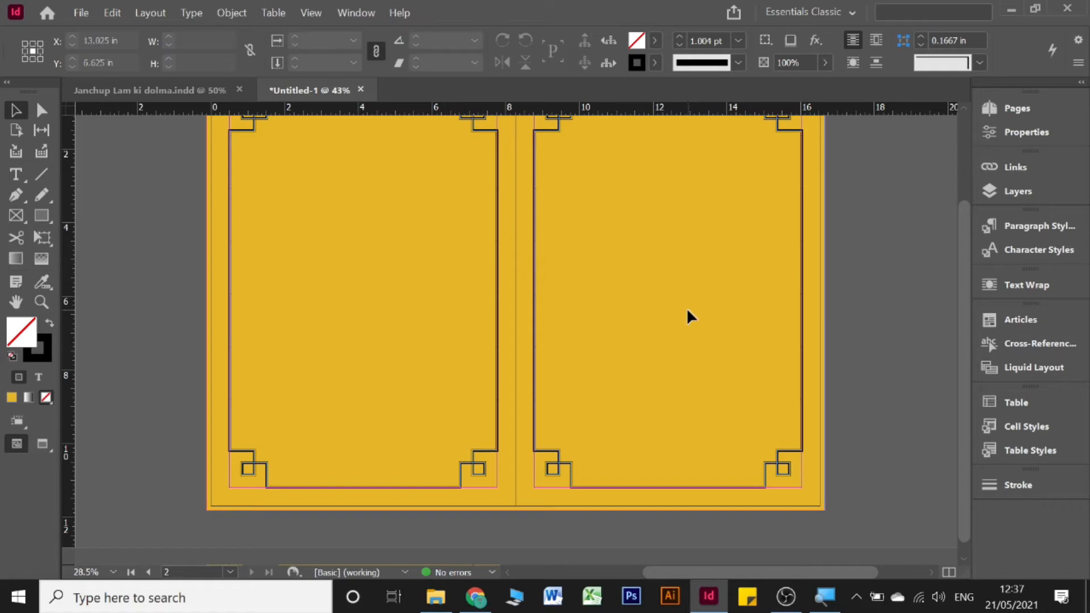
pyautogui.scroll(2, 681, 283)
pyautogui.scroll(-1, 568, 253)
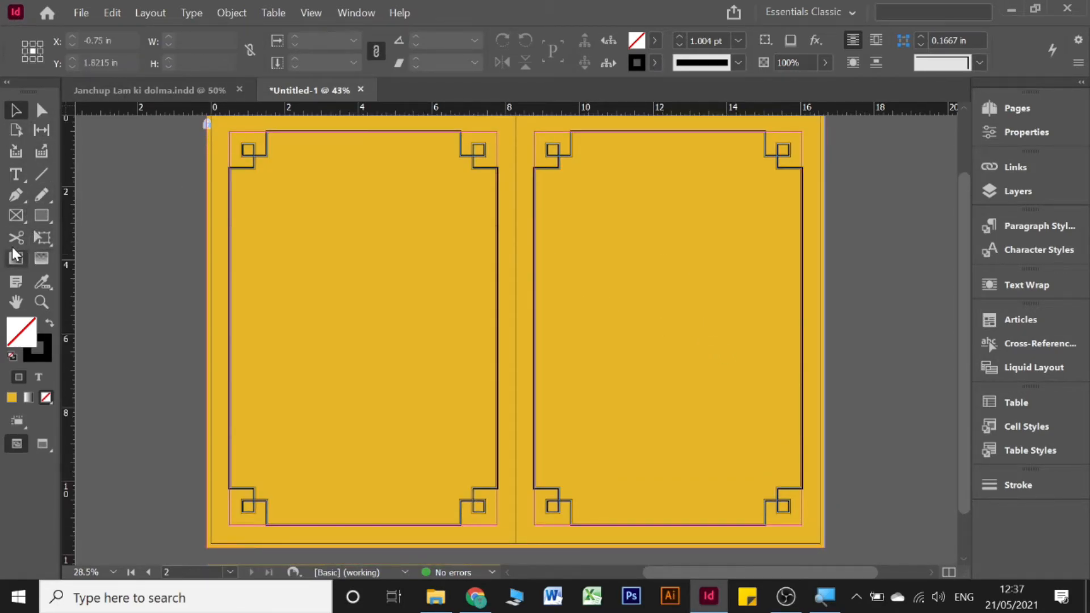
# Step: Draw a text frame on the right page, then undo it
pyautogui.click(20, 172)
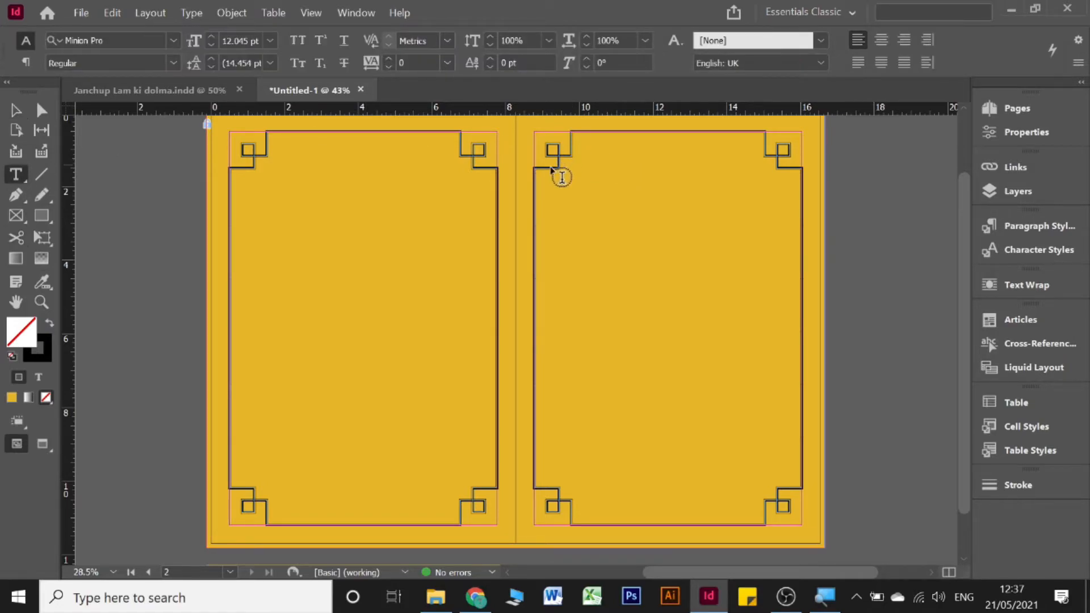
pyautogui.moveTo(543, 174); pyautogui.dragTo(790, 344)
pyautogui.press('super+space')
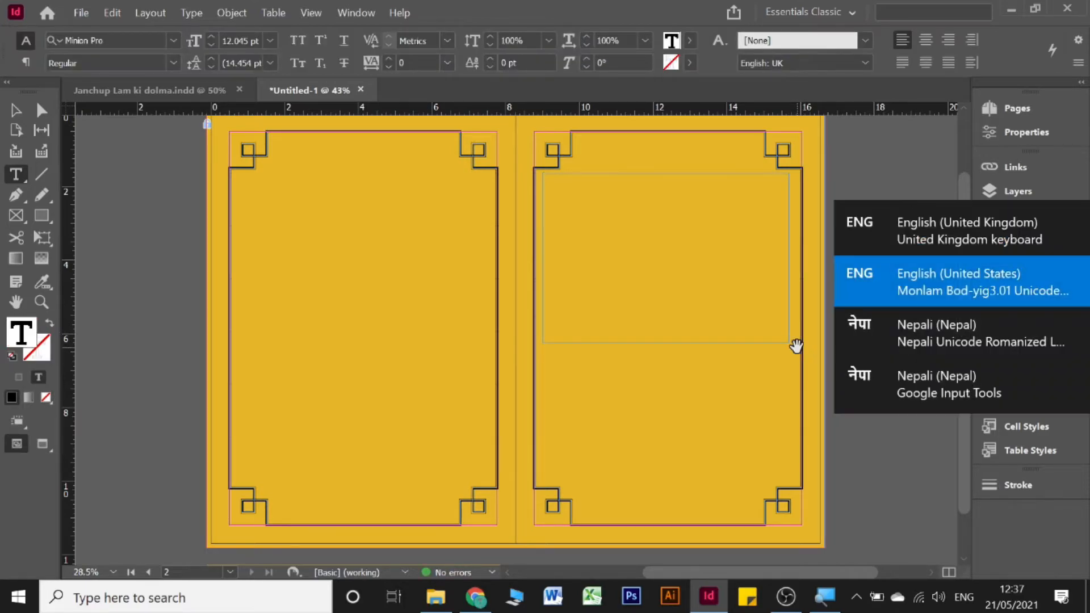
pyautogui.hotkey('ctrl', 'z')
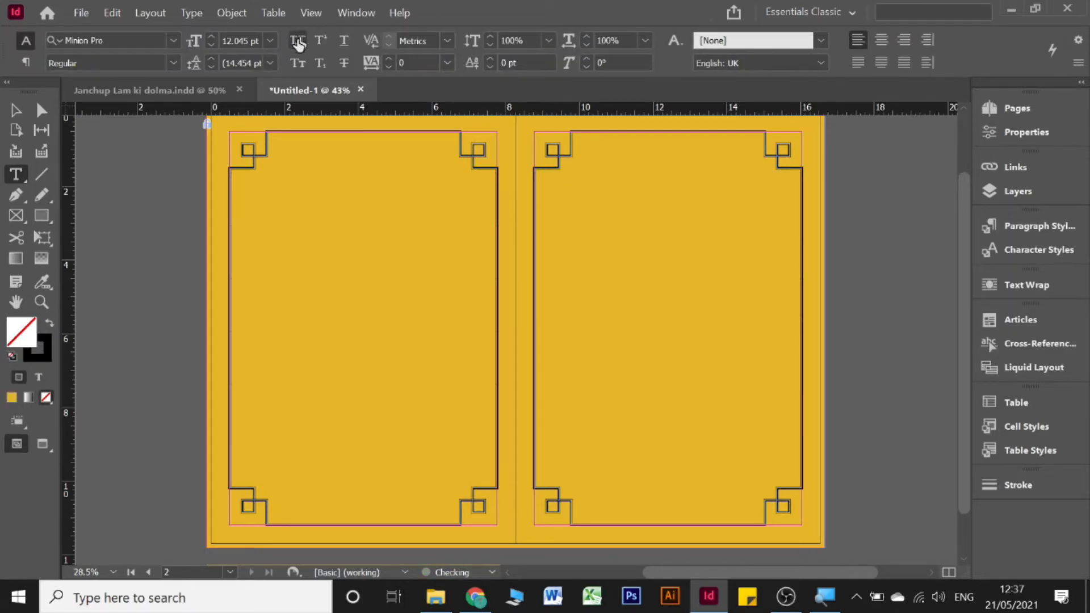
# Step: In the Janchup Lam ki dolma document, select the Tibetan title frame and the school logo
pyautogui.click(165, 94)
pyautogui.scroll(5, 823, 284)
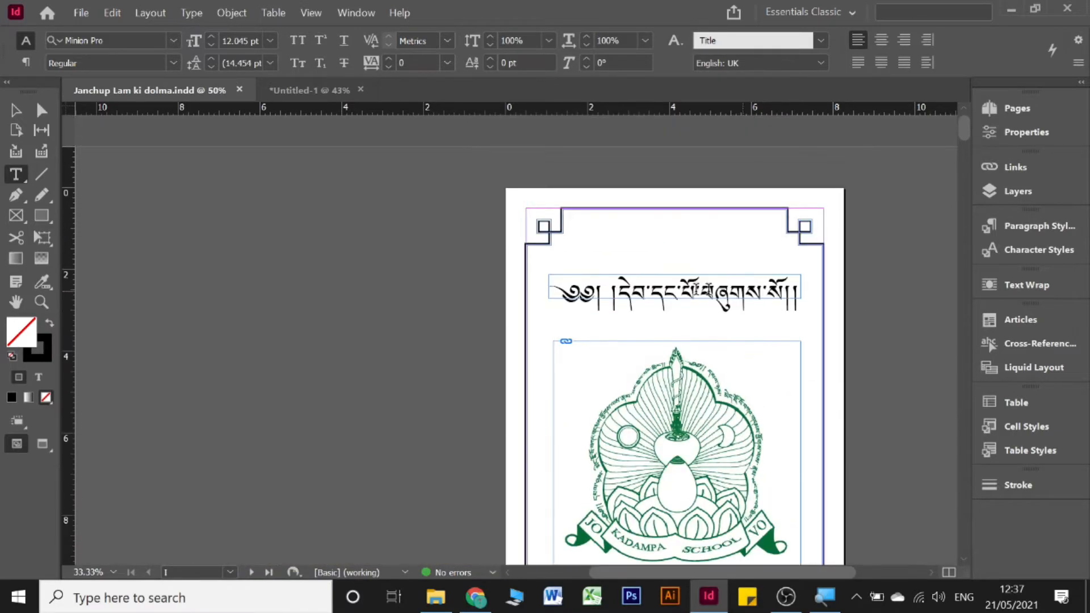
pyautogui.press('v')
pyautogui.scroll(-2, 319, 227)
pyautogui.click(592, 190)
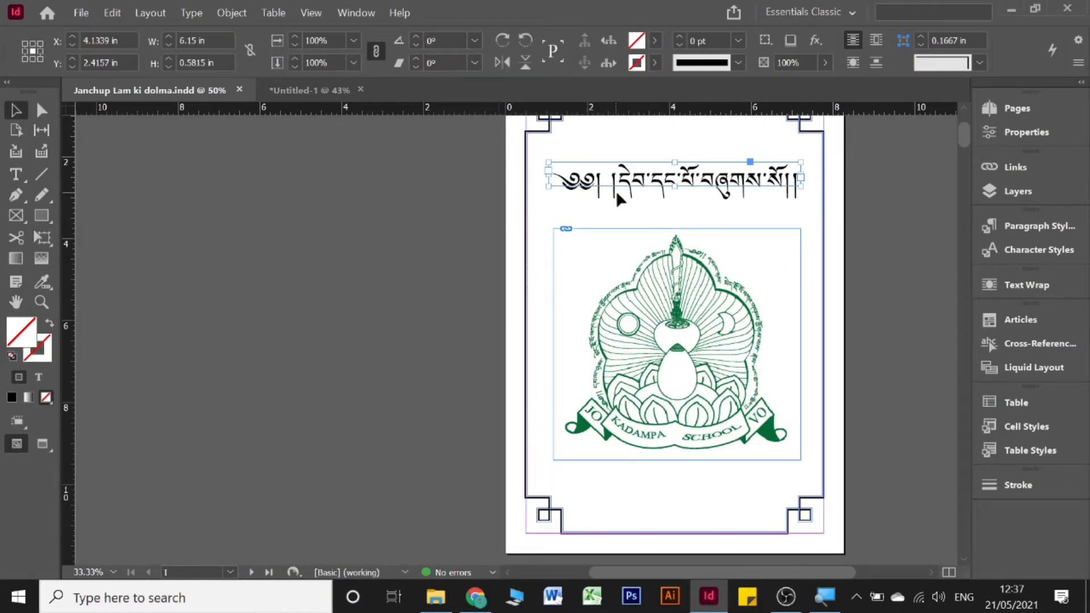
pyautogui.keyDown('shift'); pyautogui.click(693, 285); pyautogui.keyUp('shift')
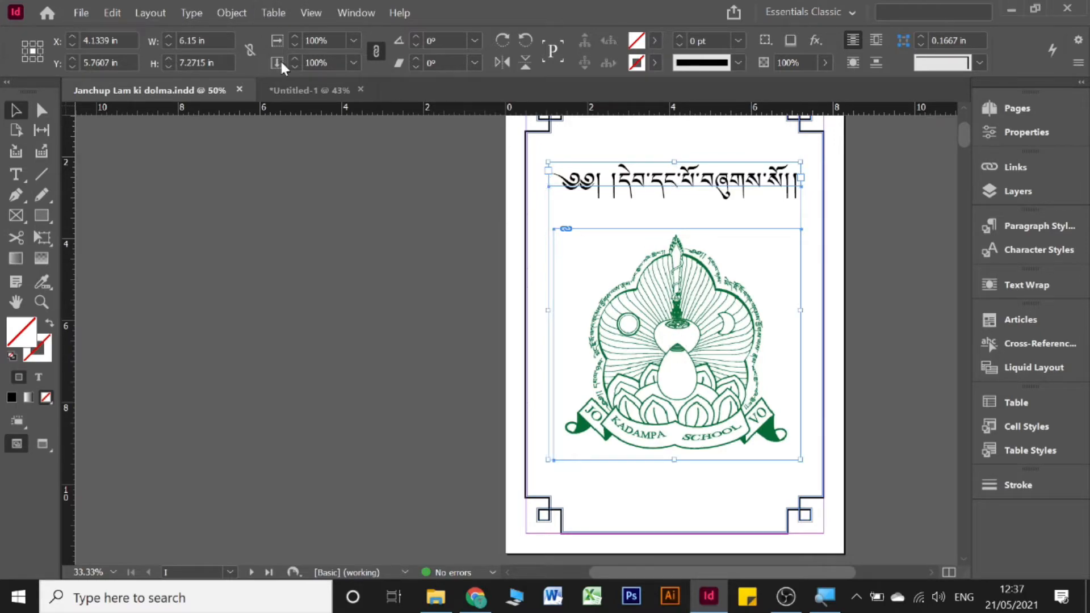
# Step: Paste the title and logo into Untitled-1 and position them on the right page
pyautogui.click(295, 87)
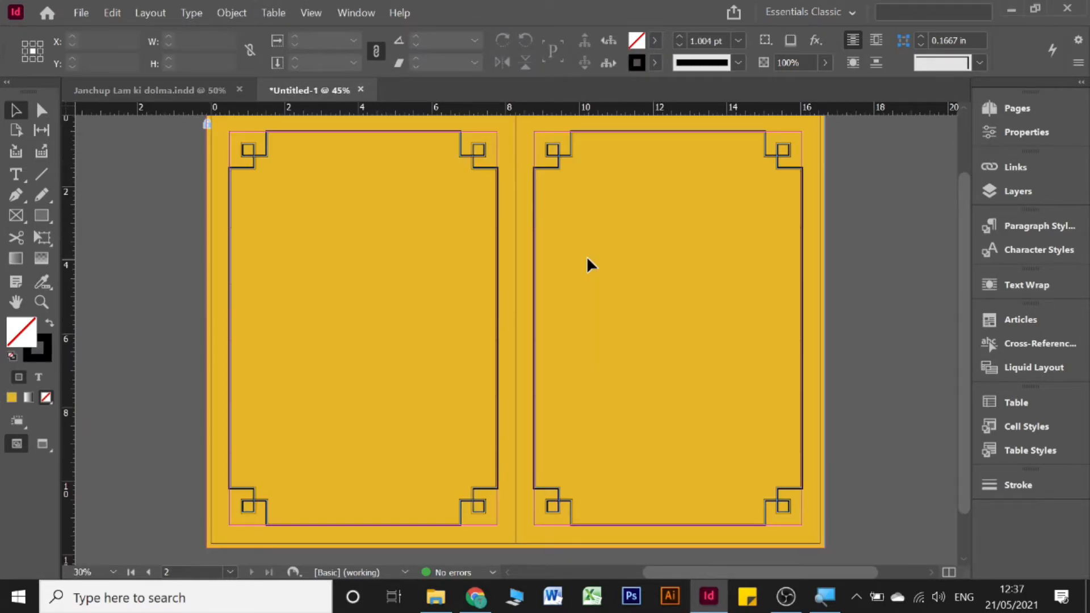
pyautogui.hotkey('ctrl', 'v')
pyautogui.moveTo(564, 225); pyautogui.dragTo(688, 206)
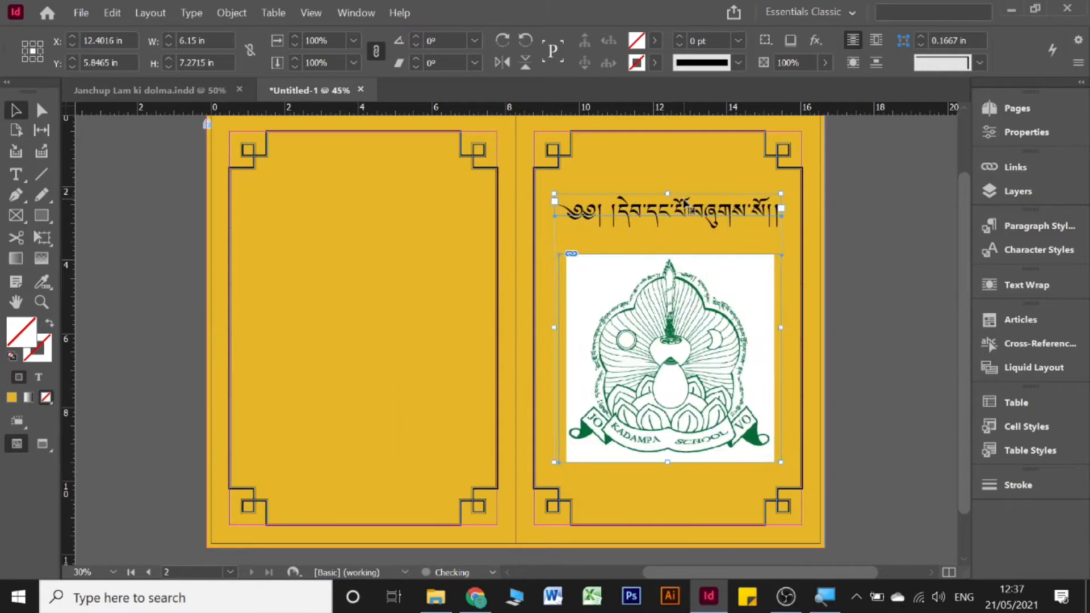
pyautogui.click(834, 227)
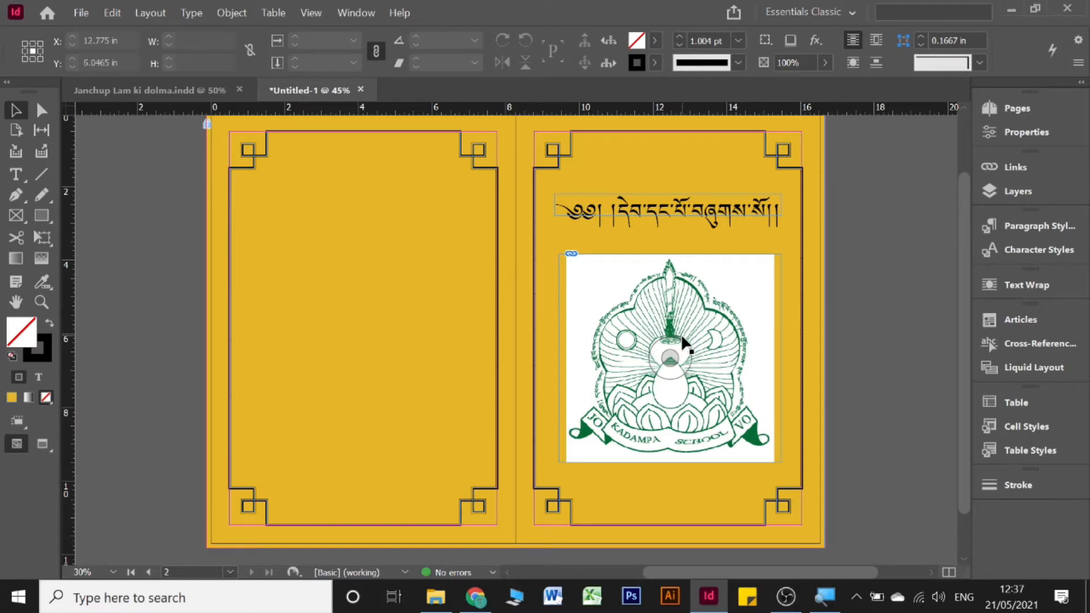
pyautogui.click(665, 353)
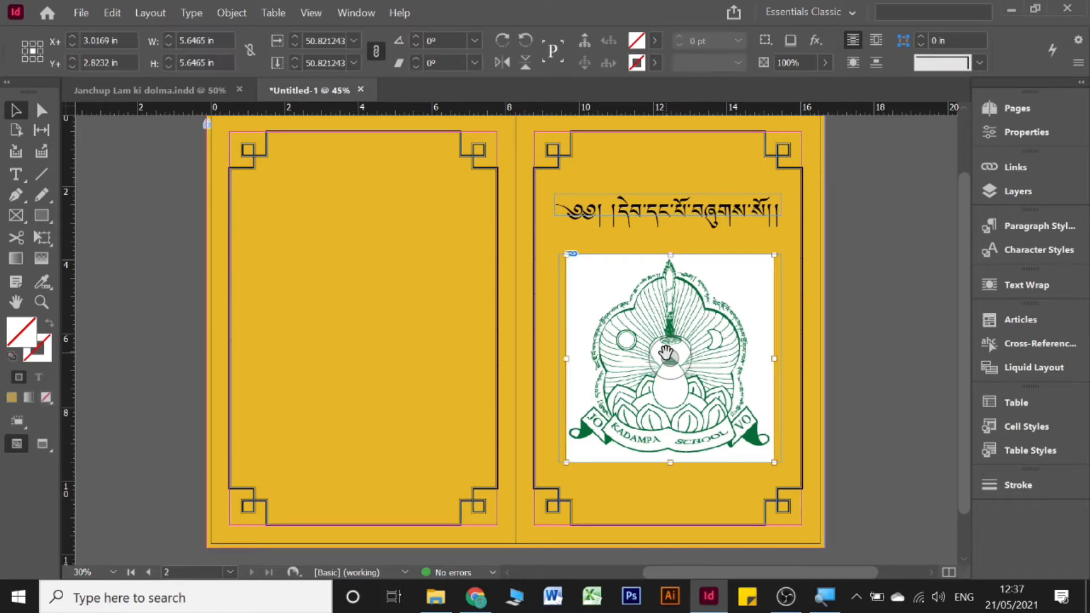
pyautogui.click(872, 278)
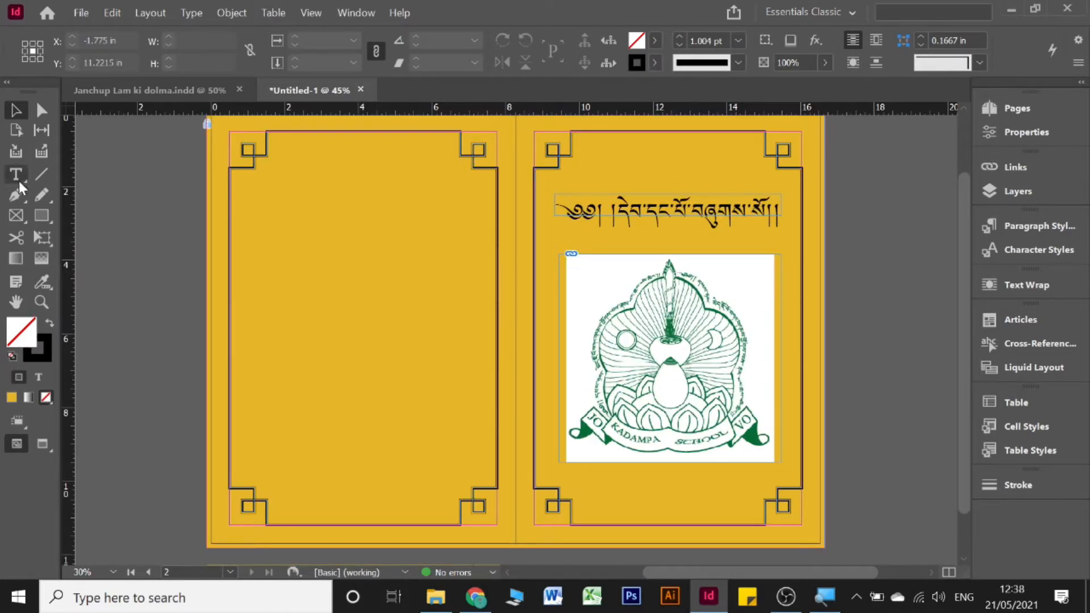
pyautogui.click(19, 179)
# Step: Draw a text frame at the lower left of the left page and nudge it slightly up
pyautogui.moveTo(239, 389); pyautogui.dragTo(393, 474)
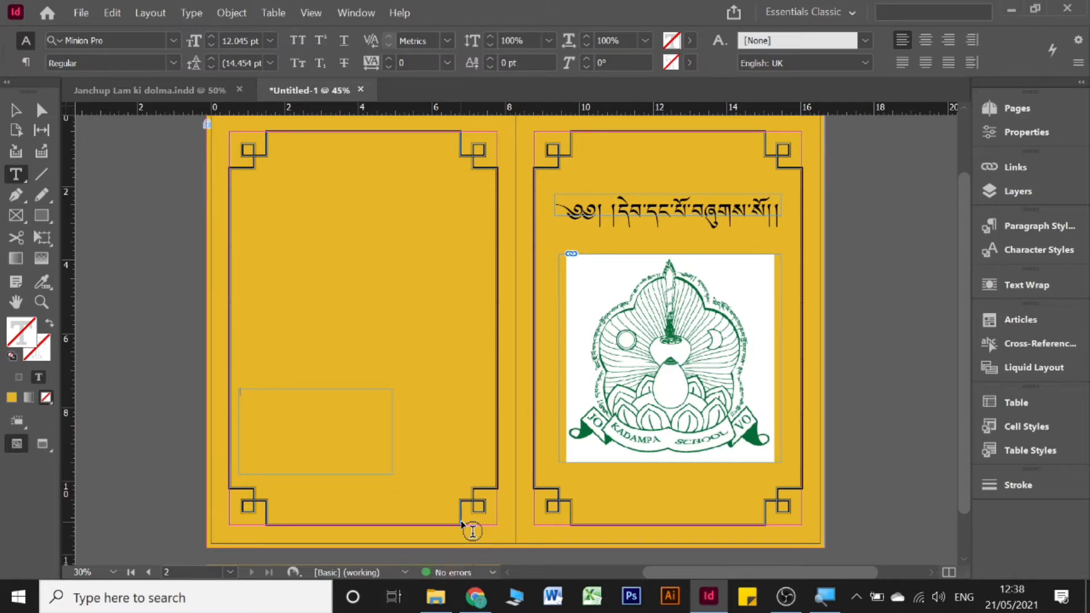
pyautogui.write('o')
pyautogui.press('super+space')
pyautogui.press('super+space')
pyautogui.press('super+space')
pyautogui.click(24, 106)
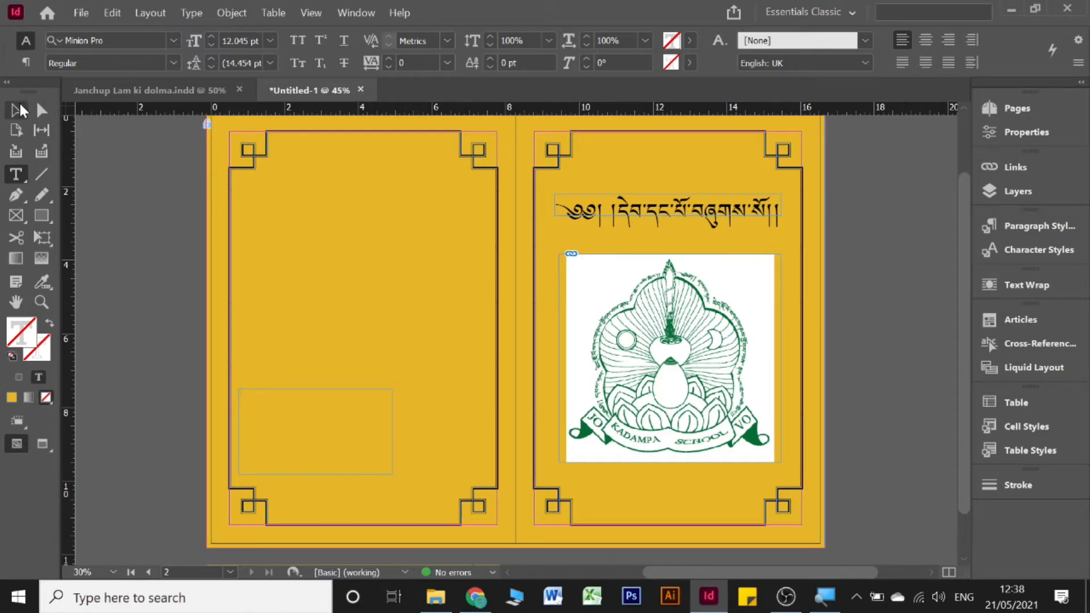
pyautogui.moveTo(308, 434); pyautogui.dragTo(309, 431)
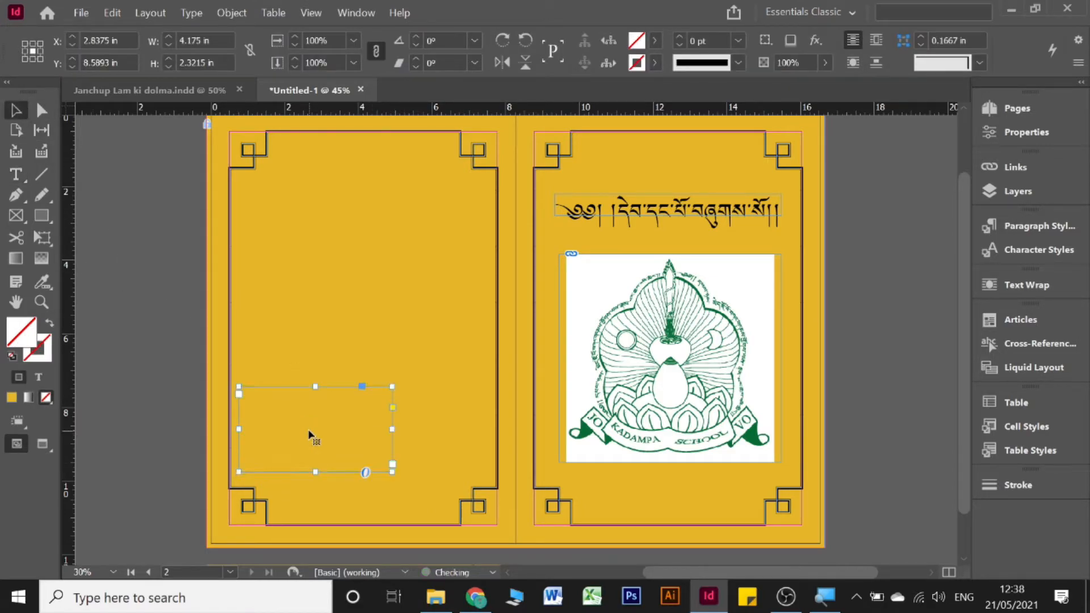
pyautogui.scroll(3, 308, 431)
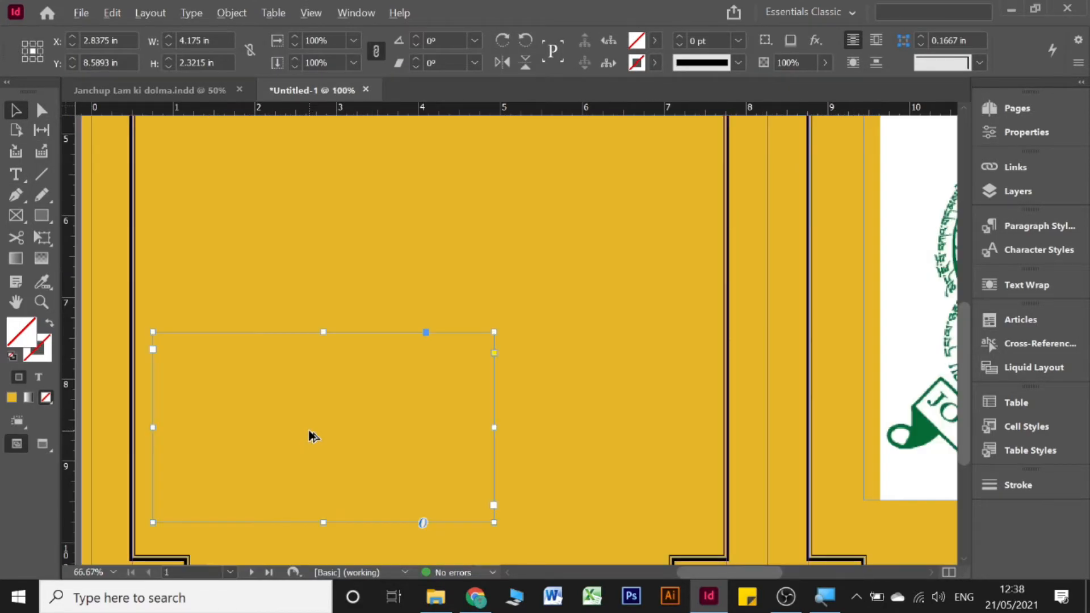
pyautogui.doubleClick(265, 396)
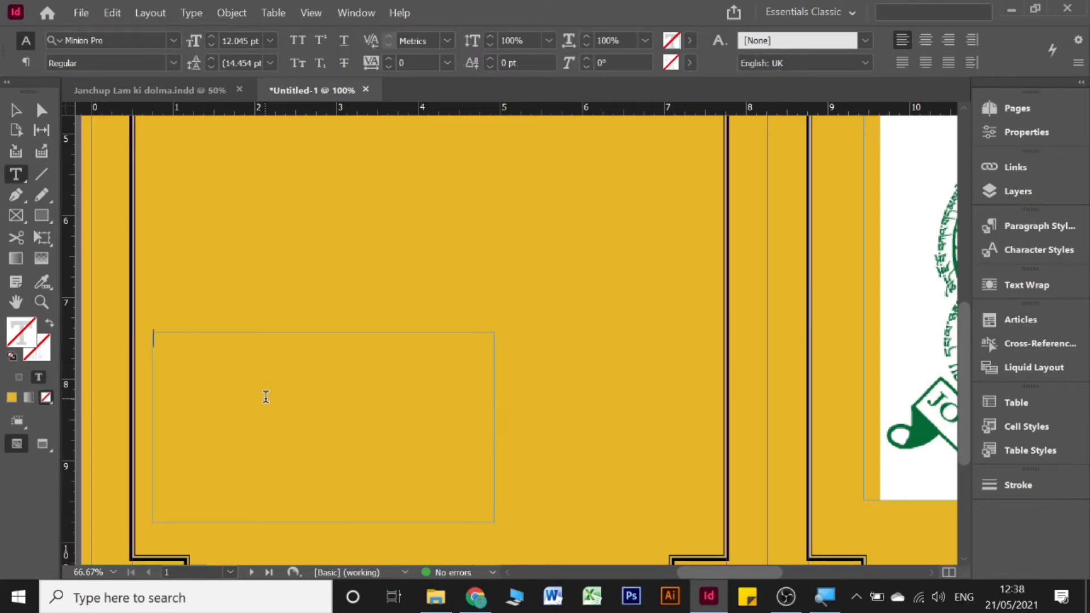
# Step: Type the three address lines: street address, country and a phone number, fixing the typo
pyautogui.press('Return')
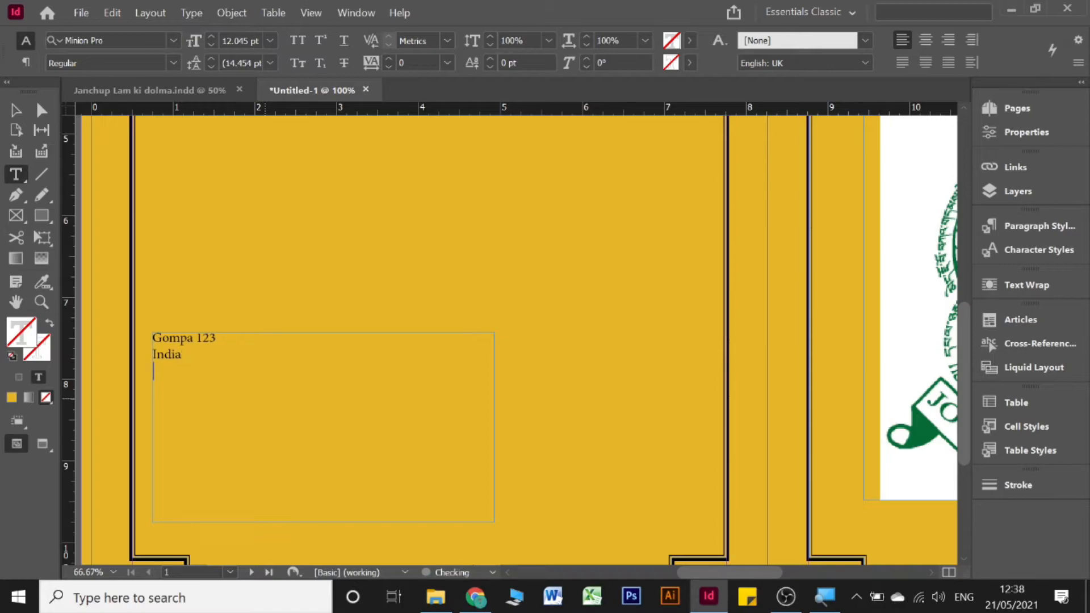
pyautogui.press('BackSpace')
pyautogui.press('BackSpace')
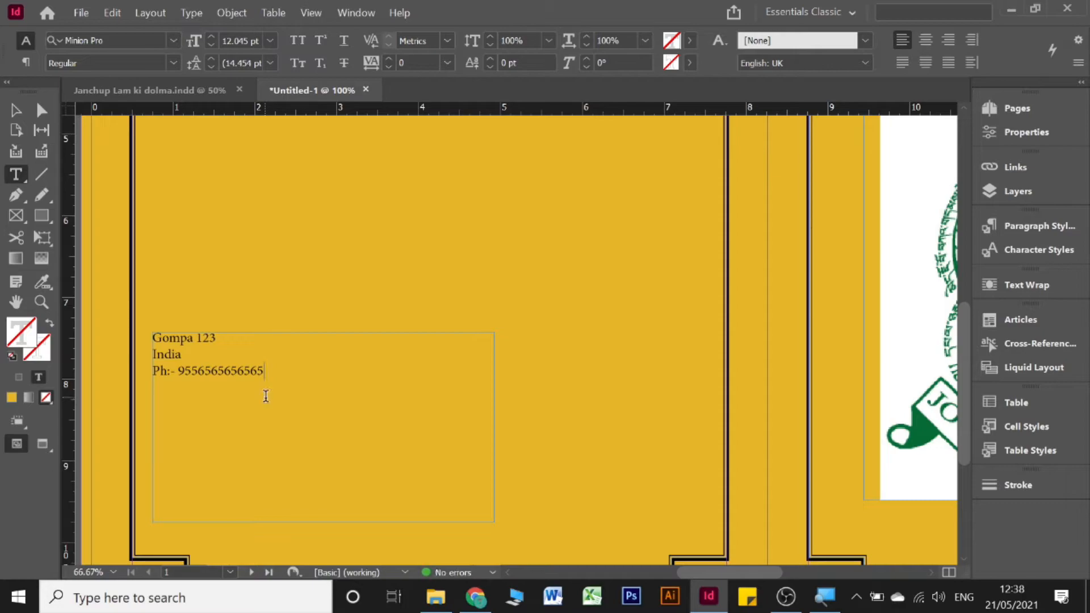
pyautogui.scroll(-1, 263, 394)
# Step: Leave text editing and zoom out to view the address frame on the left page
pyautogui.click(25, 111)
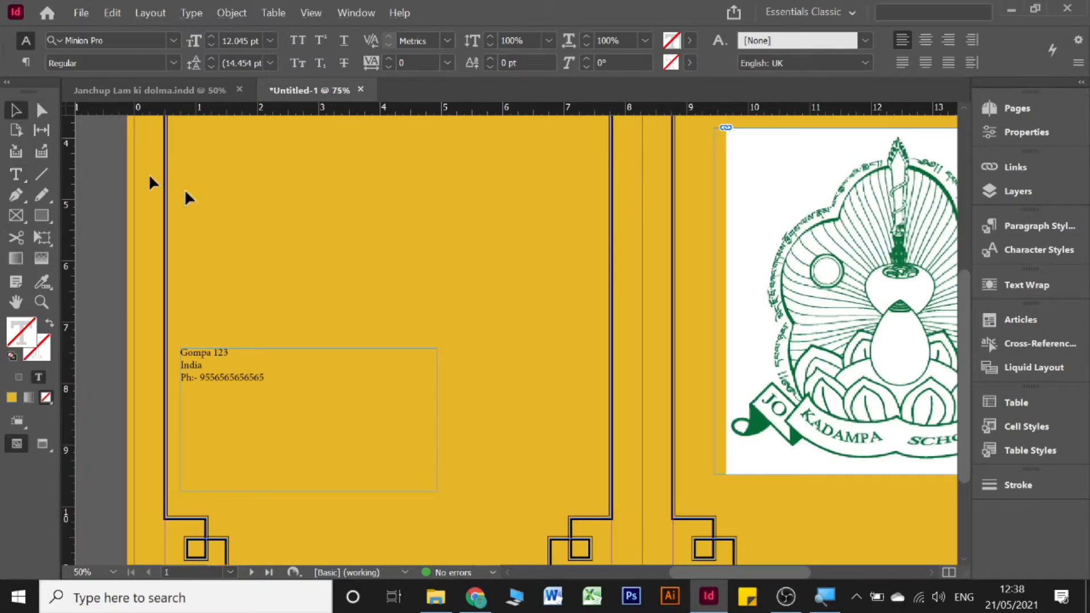
pyautogui.scroll(-1, 310, 271)
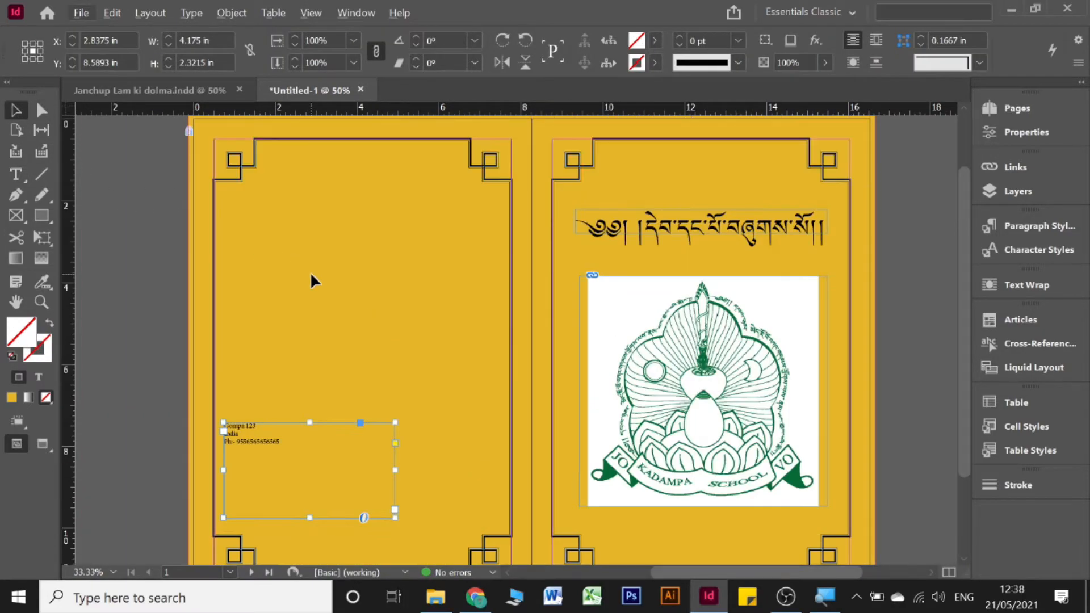
pyautogui.scroll(-1, 310, 271)
pyautogui.click(136, 267)
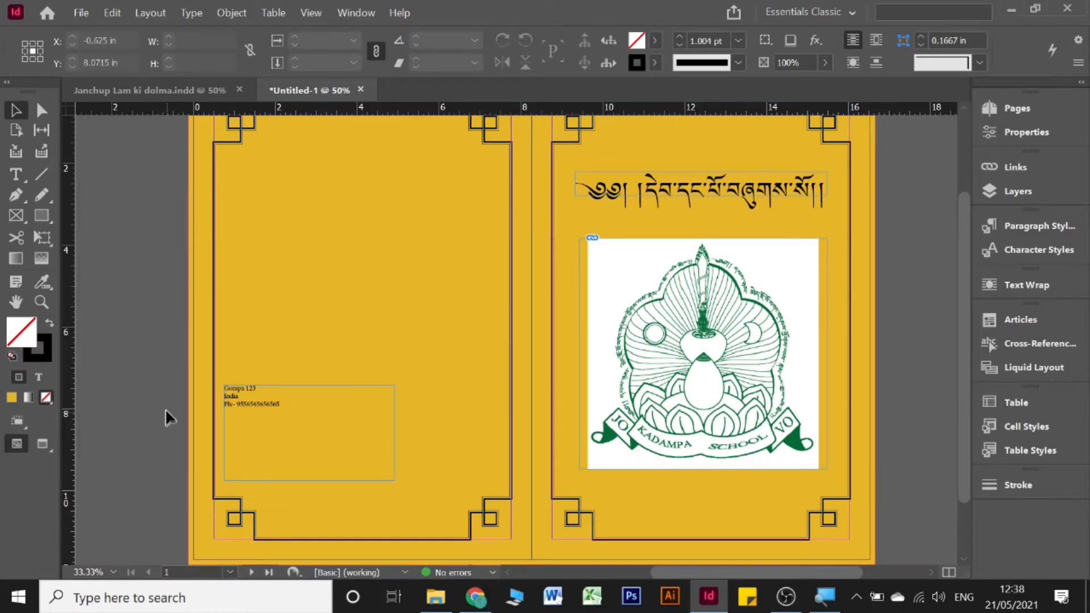
pyautogui.scroll(3, 165, 412)
pyautogui.moveTo(232, 271); pyautogui.dragTo(492, 468)
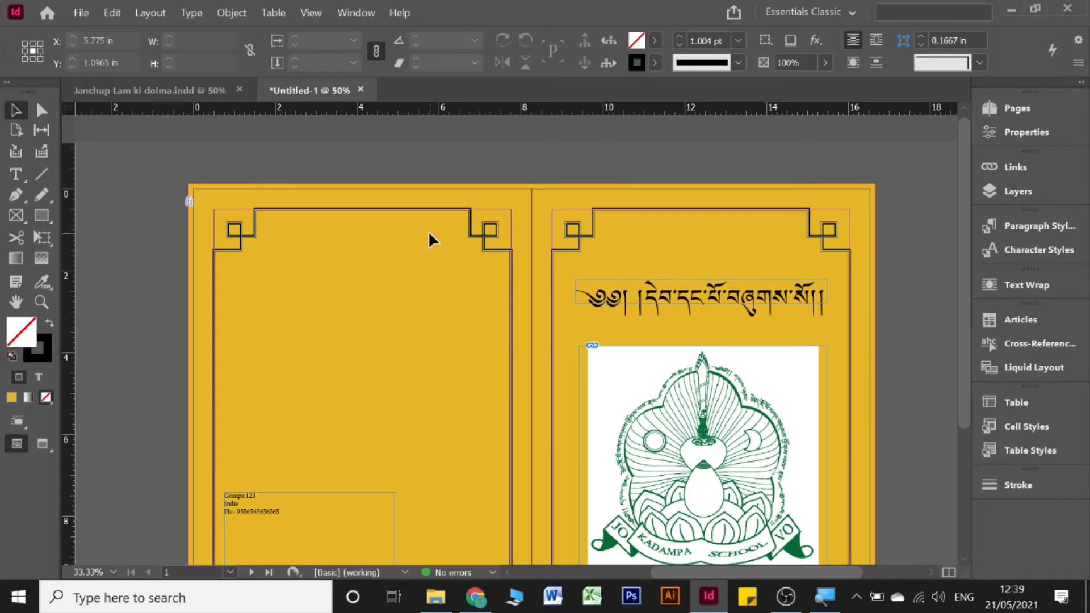
pyautogui.scroll(-2, 429, 233)
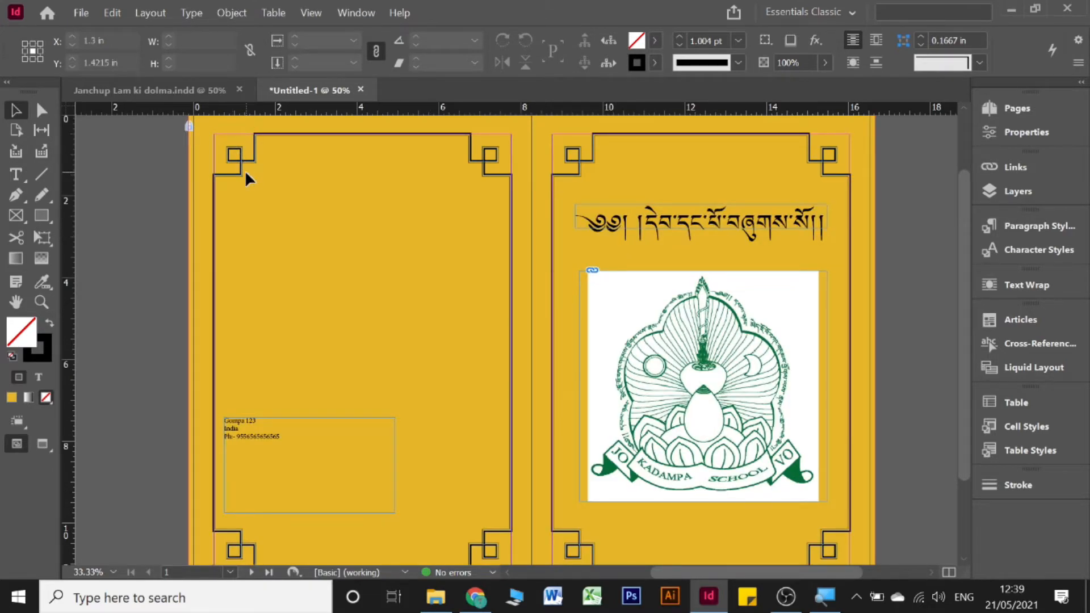
# Step: Resize the address frame from its bottom-right corner to fit the text, then drag it lower
pyautogui.moveTo(245, 172); pyautogui.dragTo(435, 307)
pyautogui.moveTo(458, 342); pyautogui.dragTo(470, 355)
pyautogui.scroll(-5, 294, 187)
pyautogui.scroll(4, 294, 188)
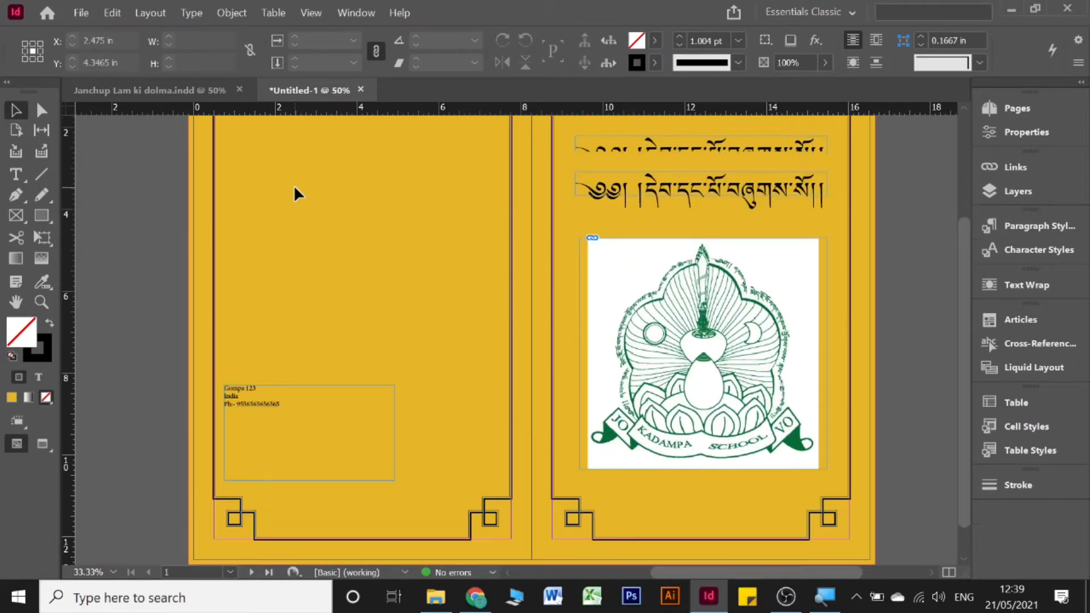
pyautogui.click(254, 401)
pyautogui.moveTo(395, 474); pyautogui.dragTo(363, 415)
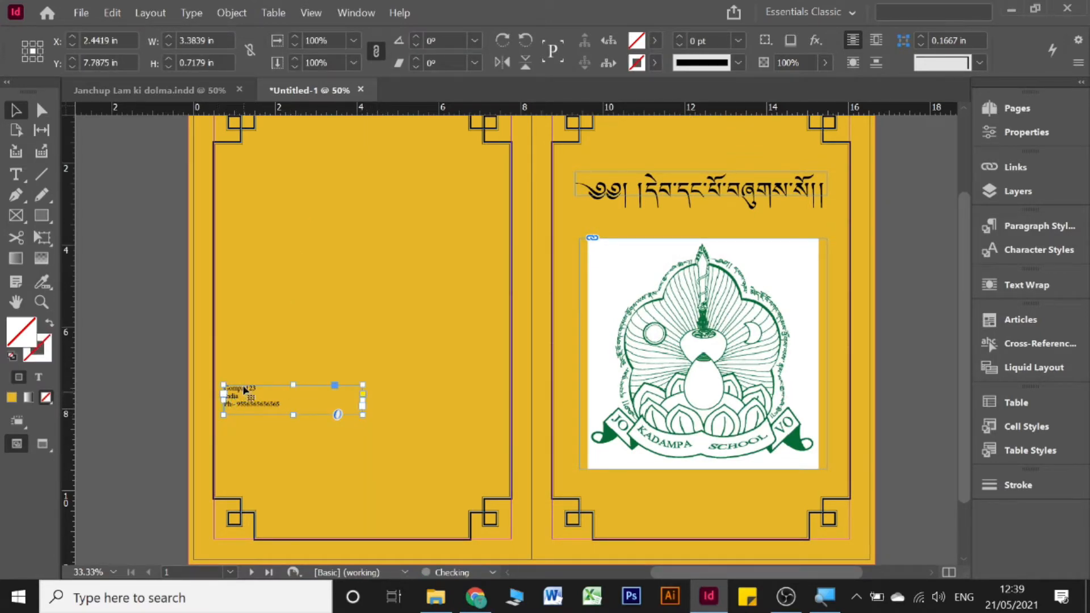
pyautogui.moveTo(245, 389); pyautogui.dragTo(245, 458)
# Step: Preview Kadampa website qr code.png from the School dairy folder, then close it and bring up the browser
pyautogui.click(435, 596)
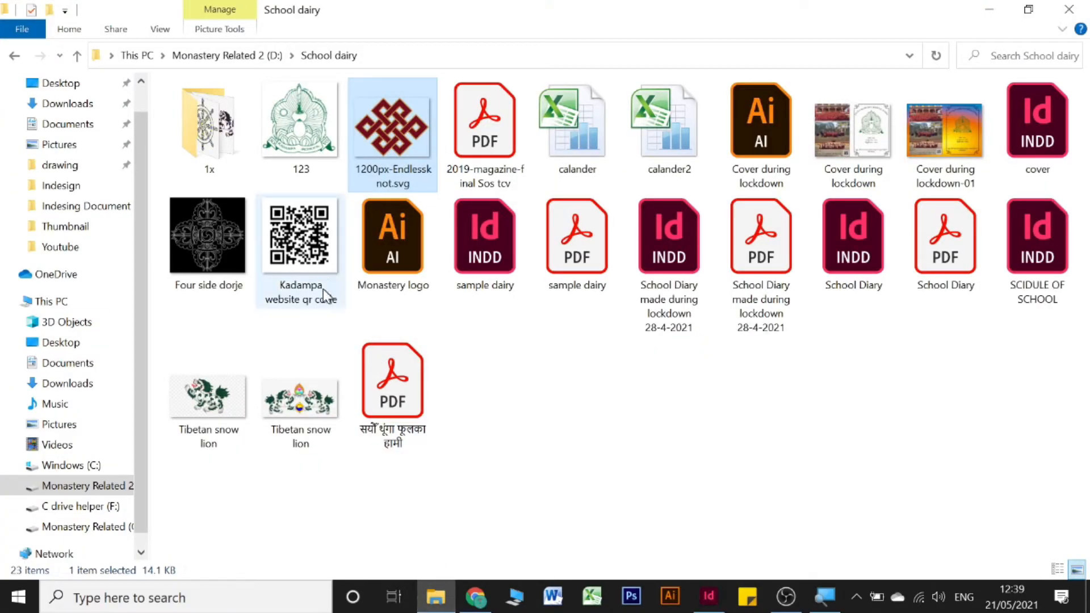
pyautogui.doubleClick(315, 249)
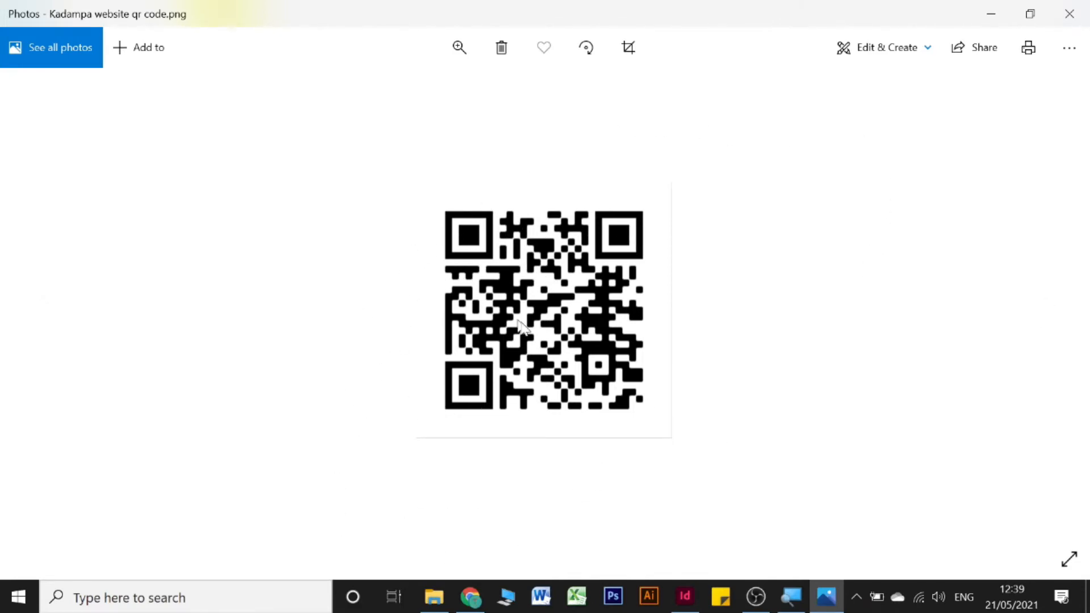
pyautogui.click(1069, 14)
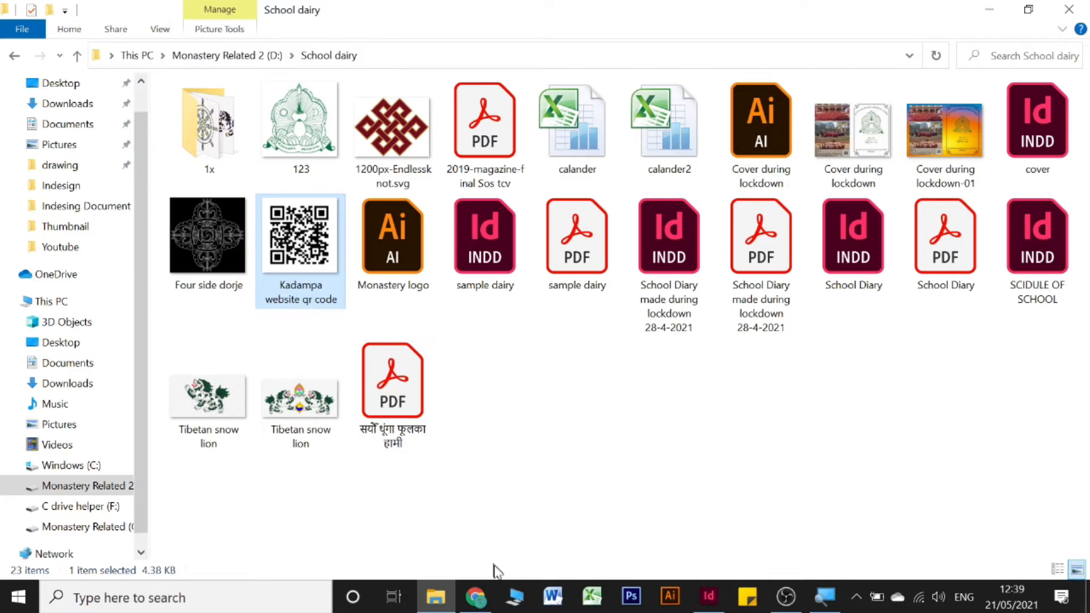
pyautogui.click(476, 597)
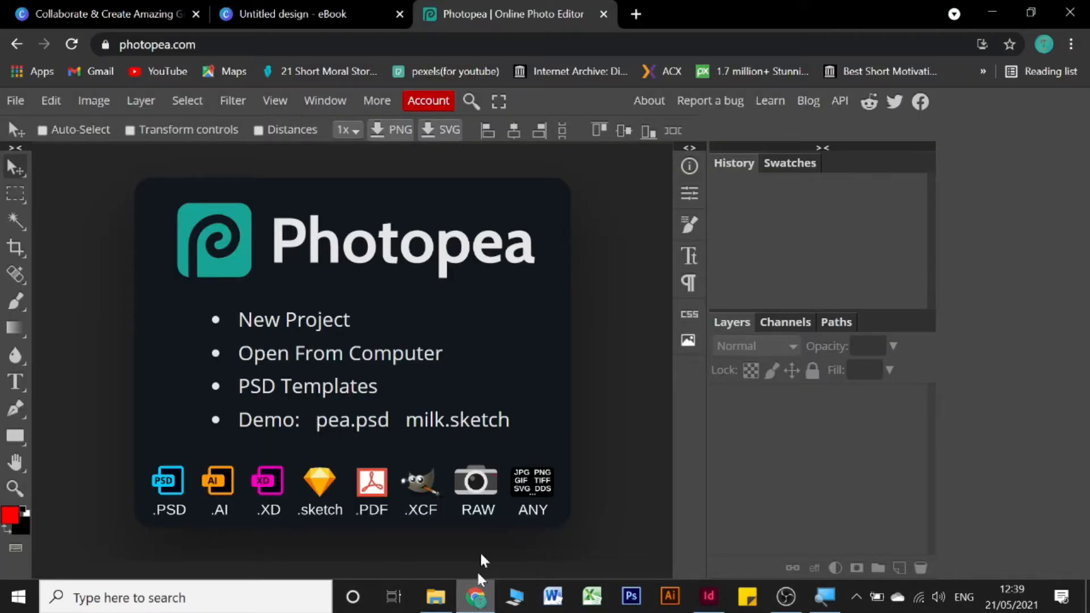
# Step: Close the Canva eBook tab, confirming Leave
pyautogui.click(280, 8)
pyautogui.click(399, 14)
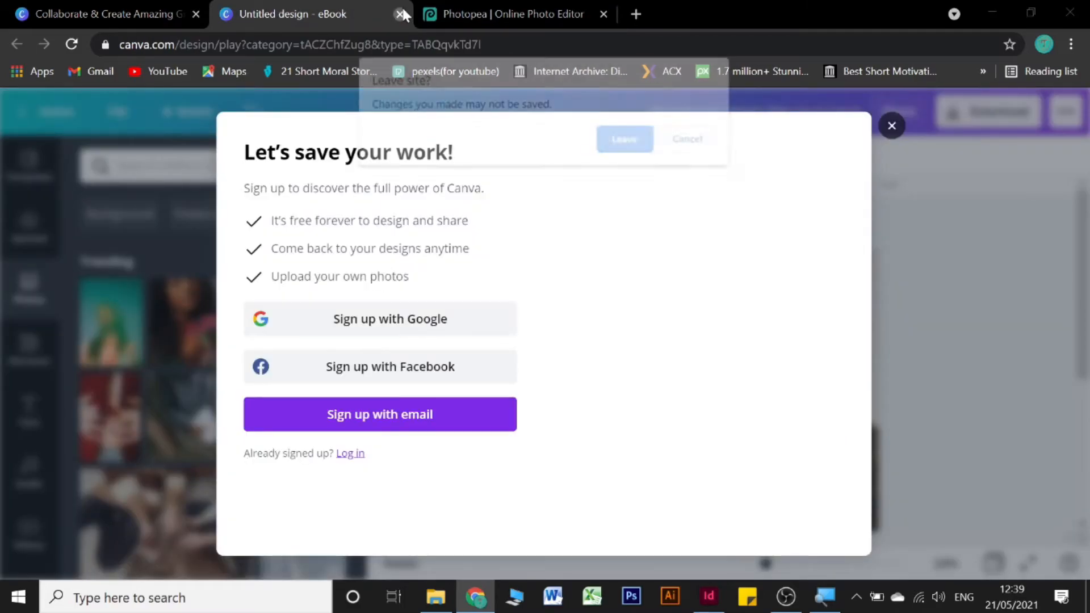
pyautogui.click(629, 142)
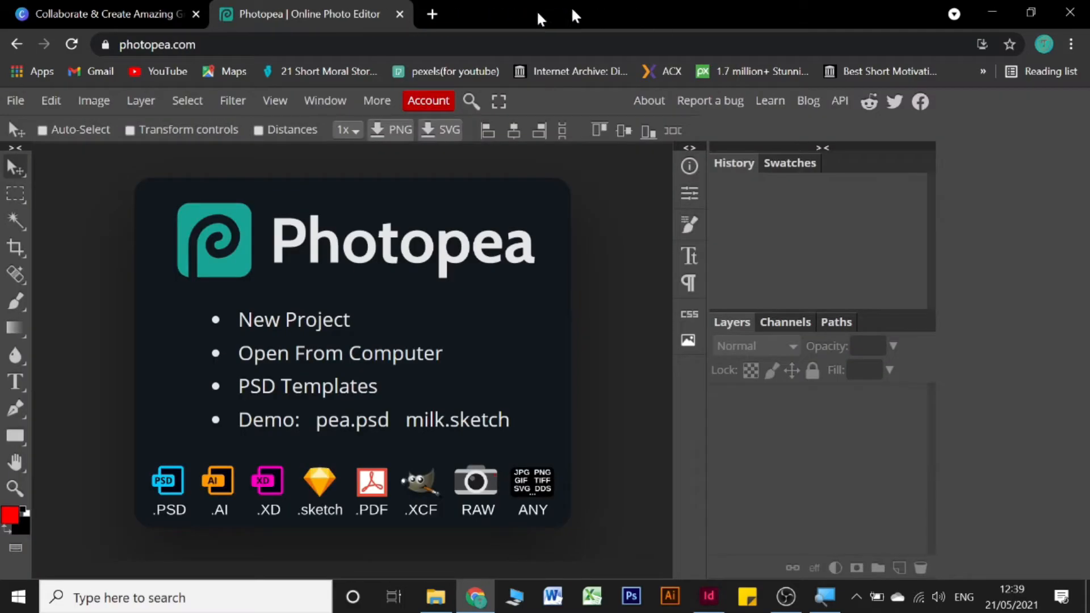
# Step: Open qr-code-generator.com in a new browser tab
pyautogui.click(428, 13)
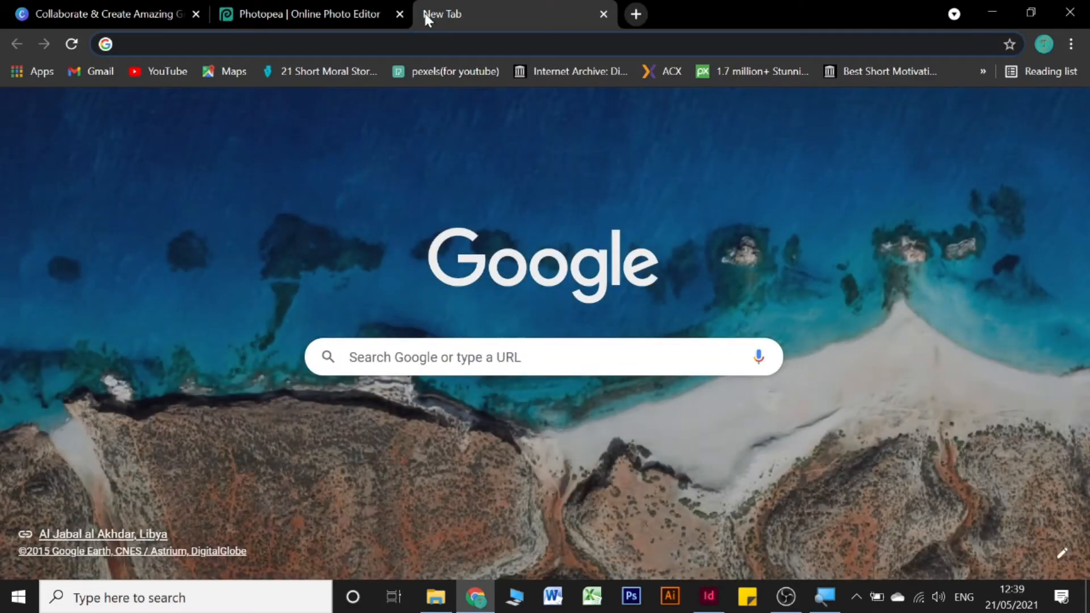
pyautogui.write('qr')
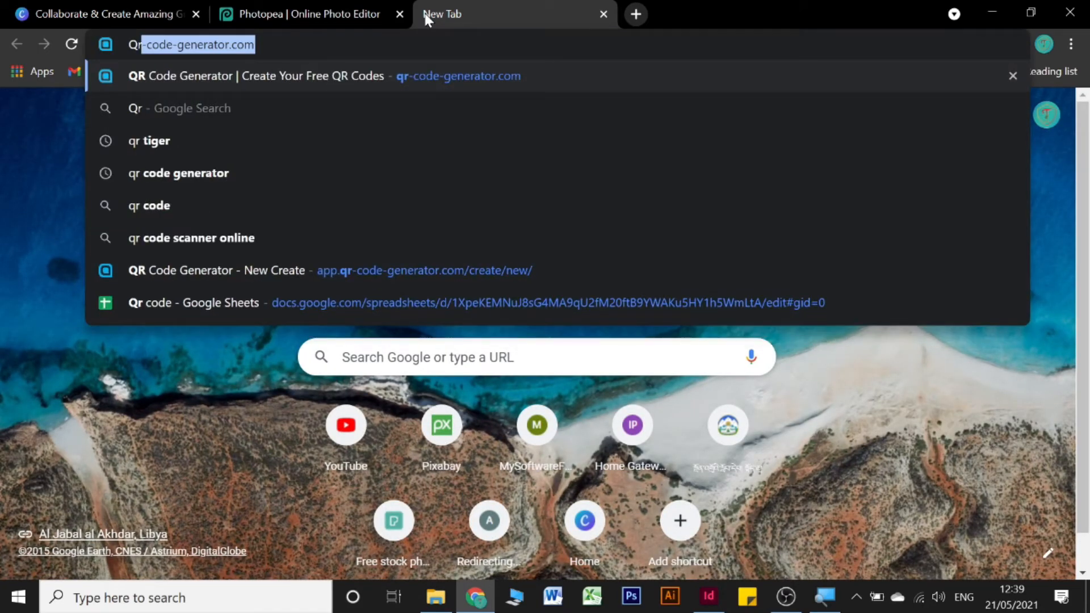
pyautogui.press('Return')
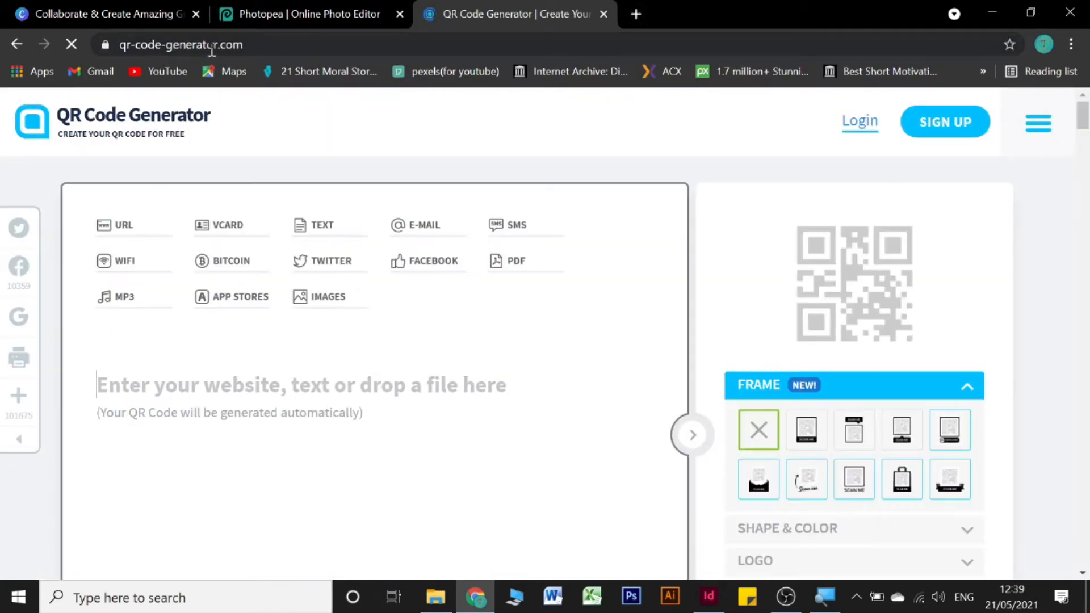
pyautogui.click(265, 42)
pyautogui.click(266, 41)
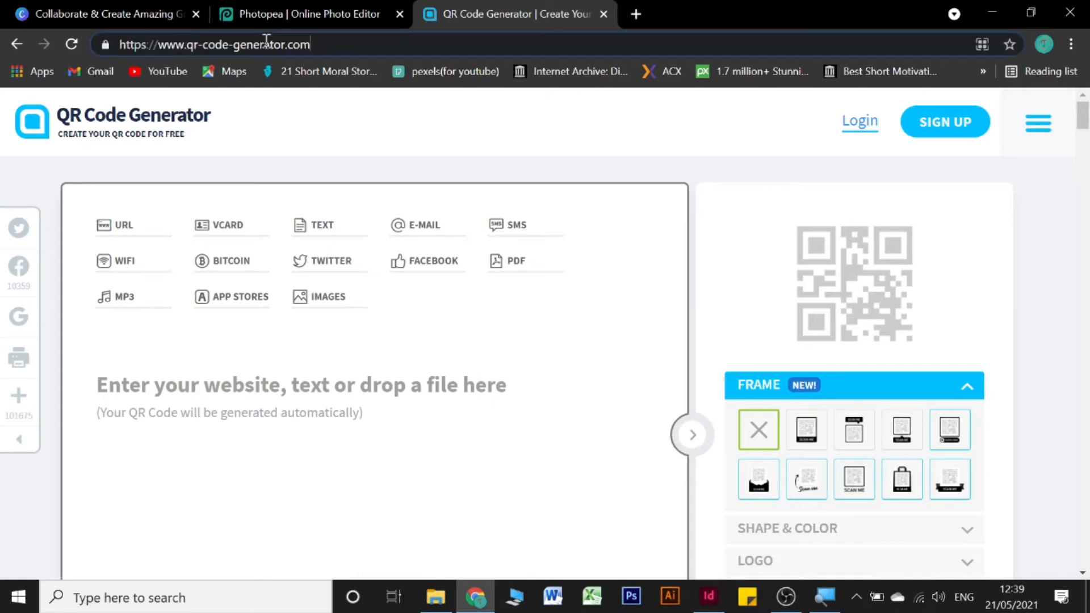
pyautogui.click(343, 166)
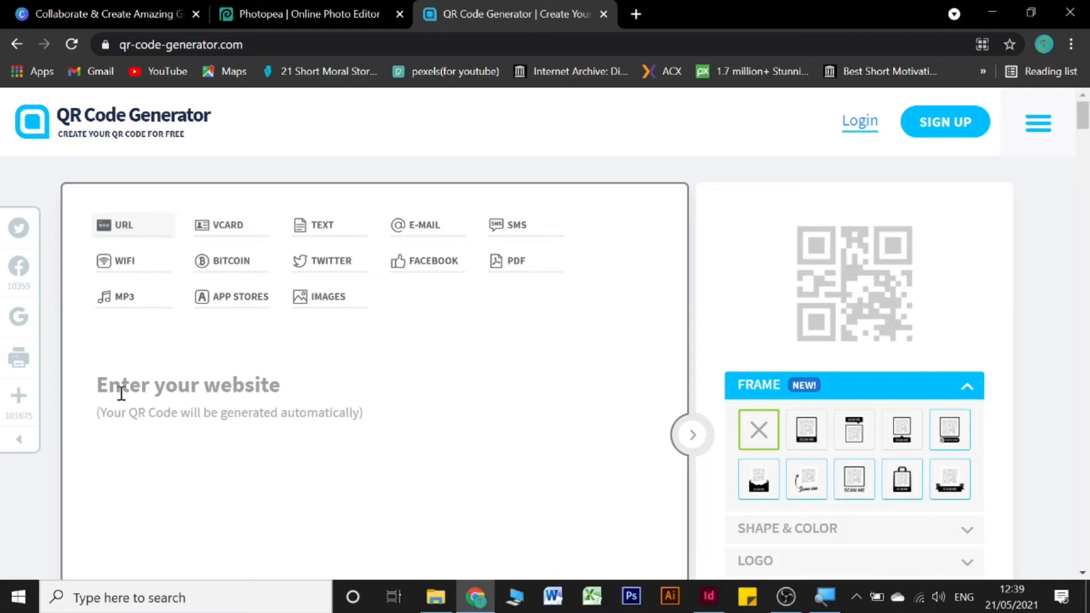
pyautogui.write('www')
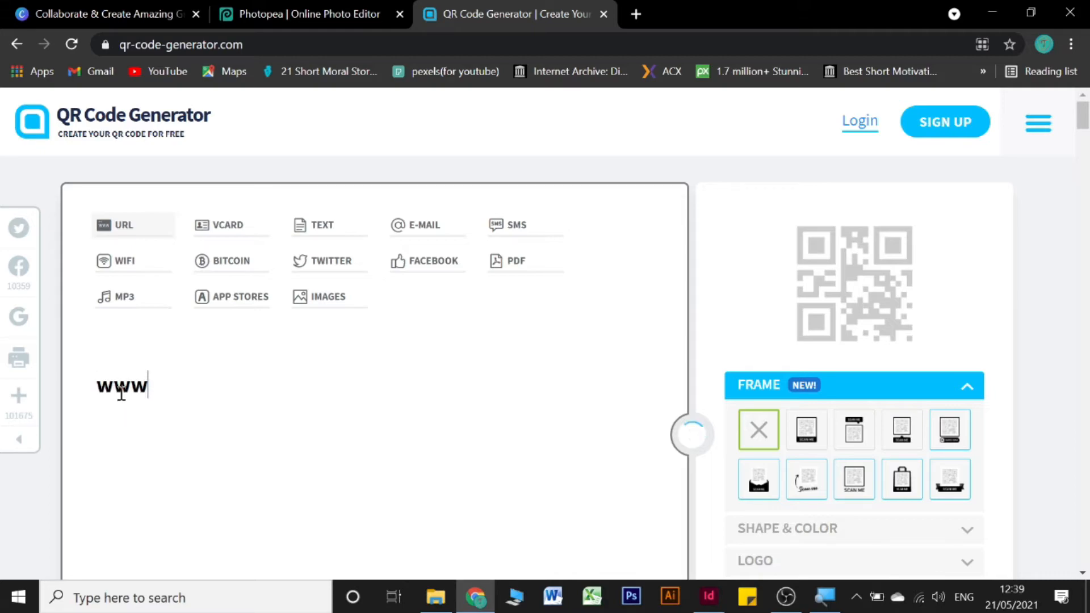
pyautogui.write('.google')
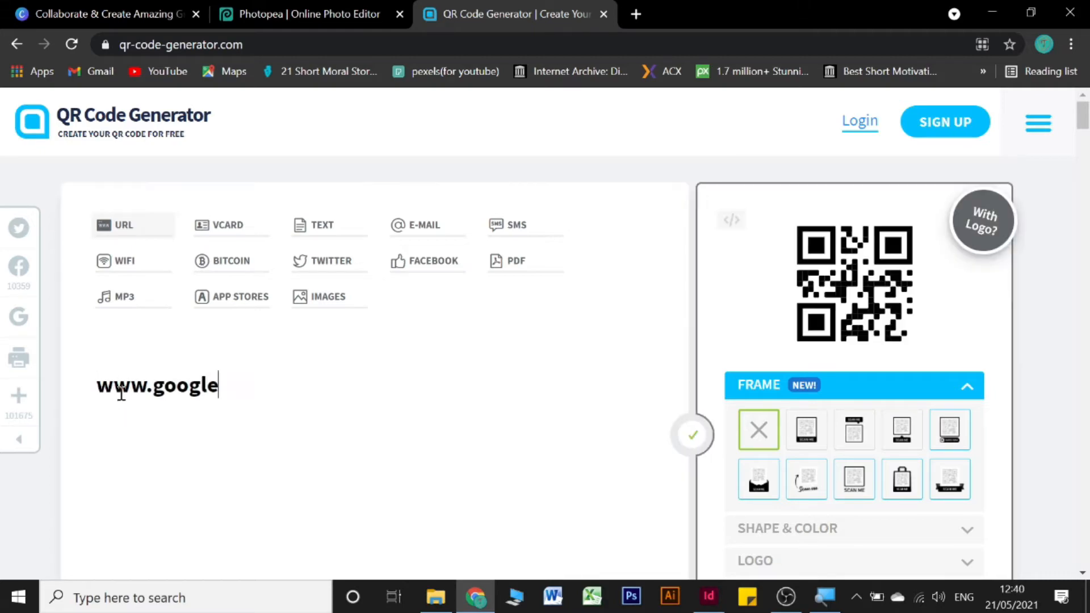
pyautogui.write('.com')
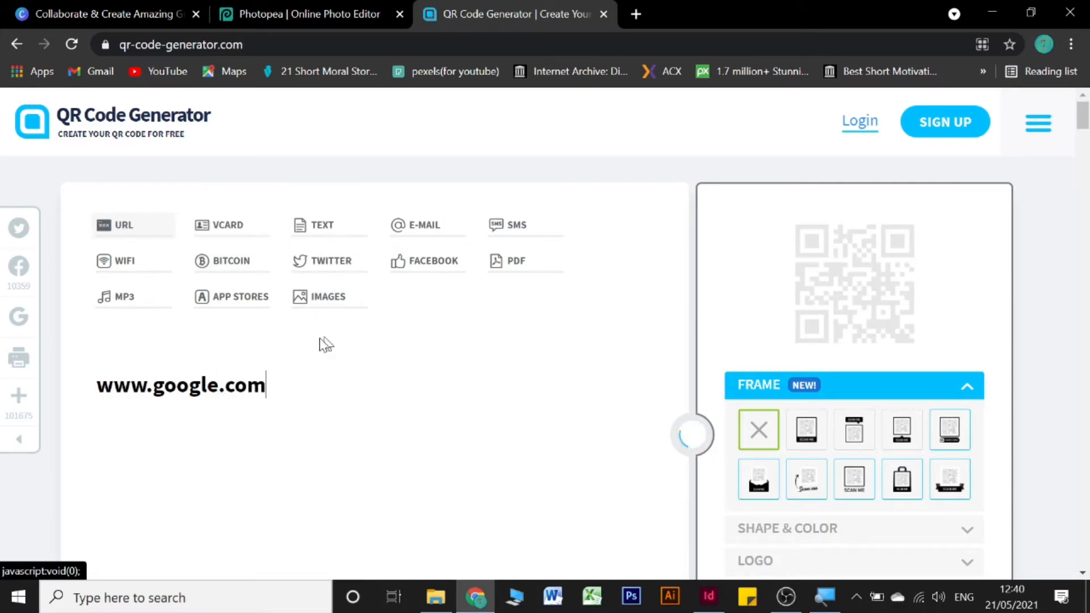
pyautogui.scroll(-1, 461, 356)
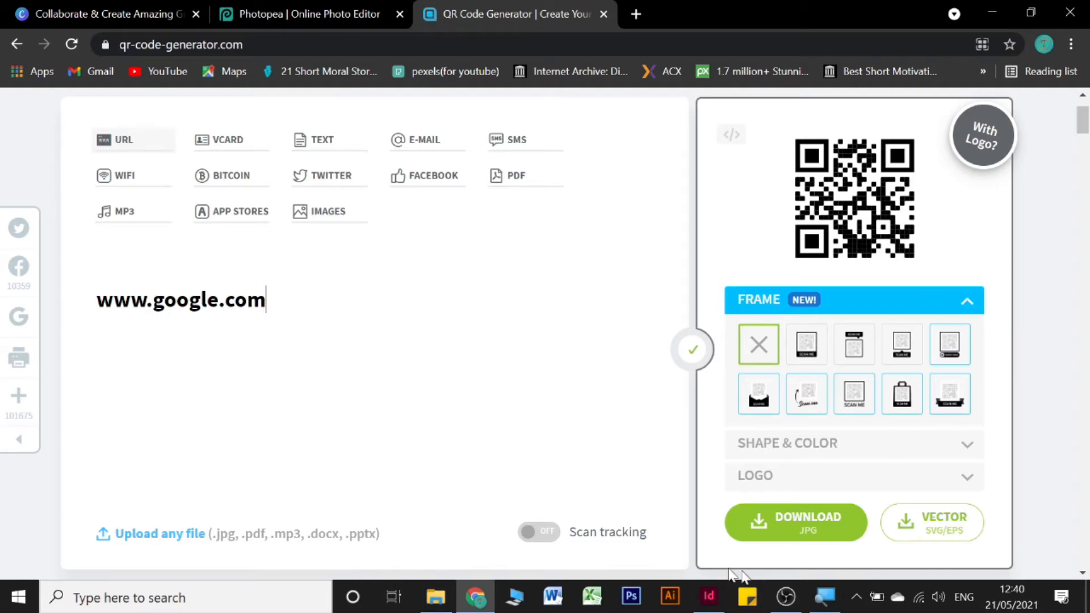
pyautogui.click(717, 600)
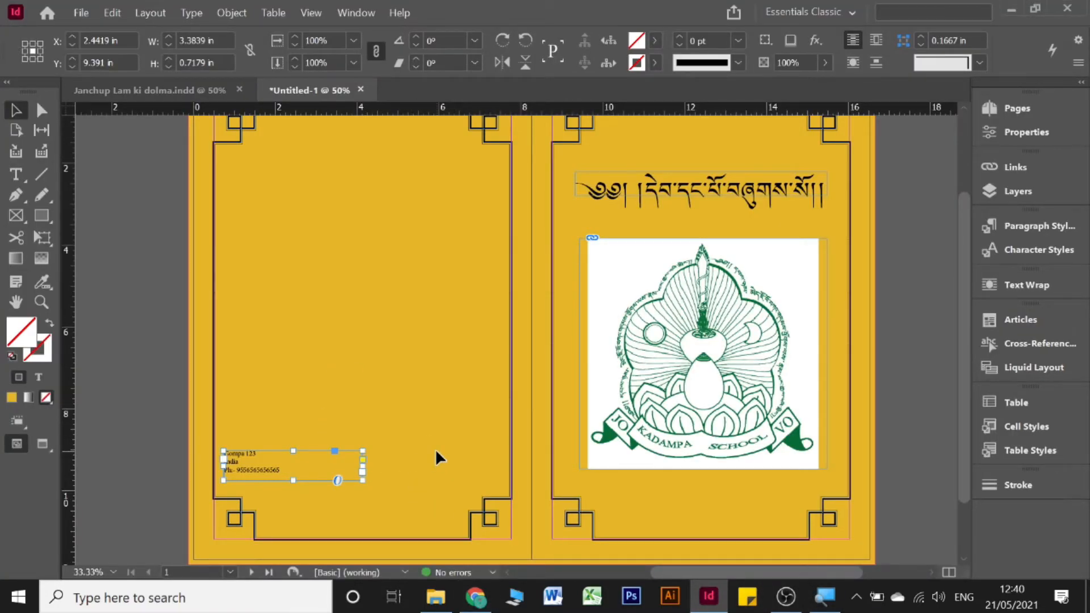
# Step: Select the QR code image on the back page, scale it to about 60%, then undo the resize
pyautogui.click(435, 596)
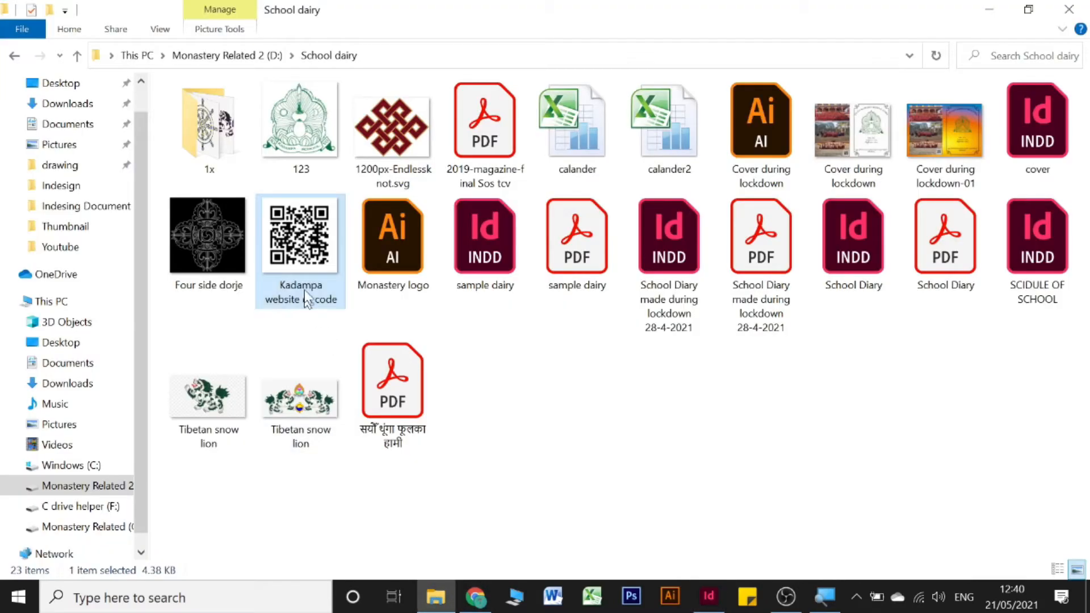
pyautogui.moveTo(306, 243); pyautogui.dragTo(447, 420)
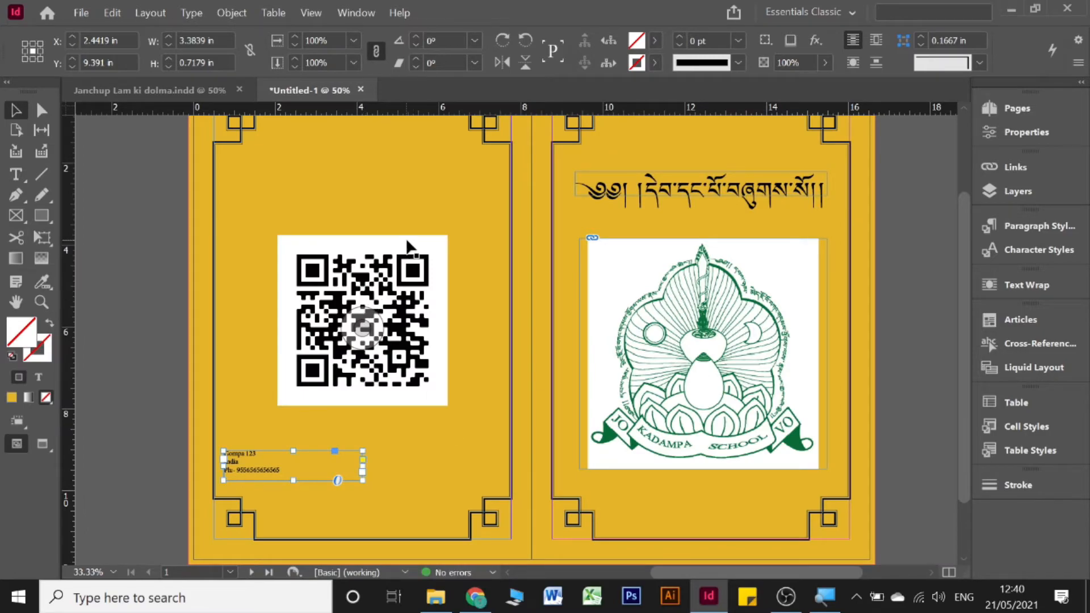
pyautogui.click(355, 340)
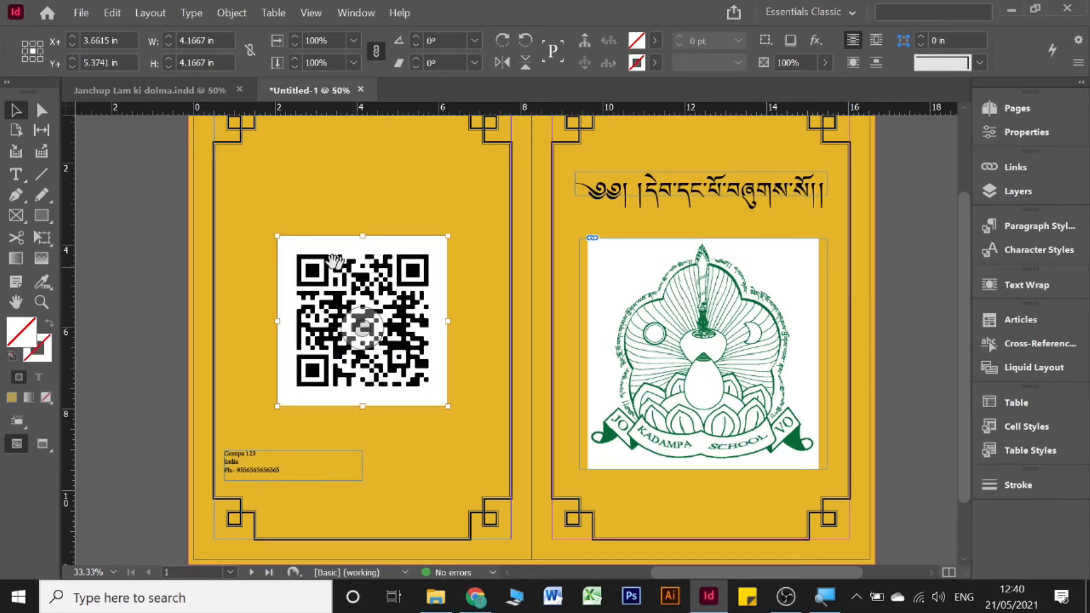
pyautogui.click(316, 216)
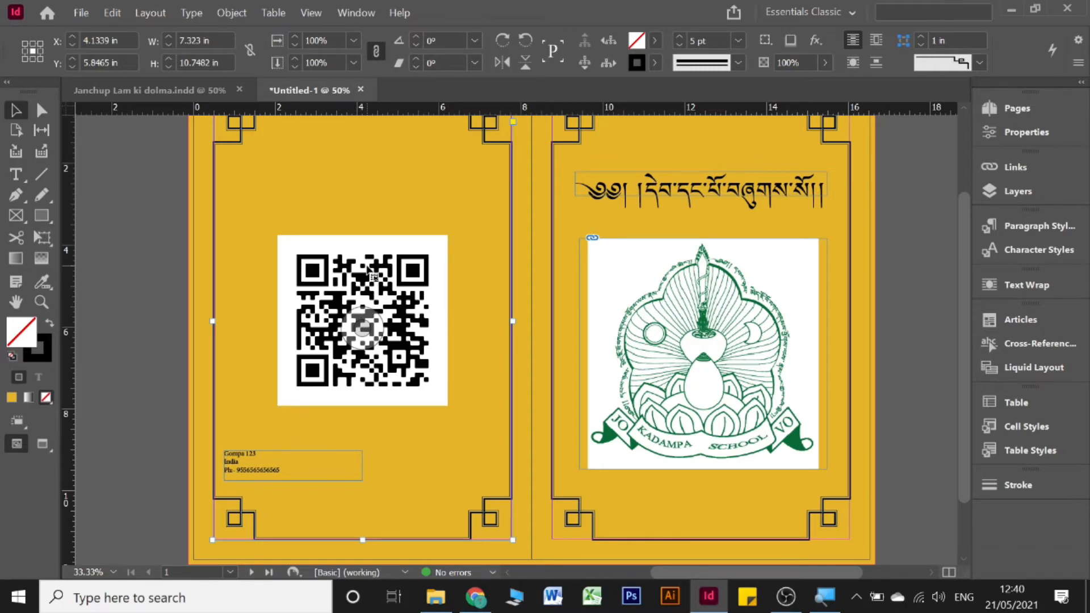
pyautogui.click(363, 318)
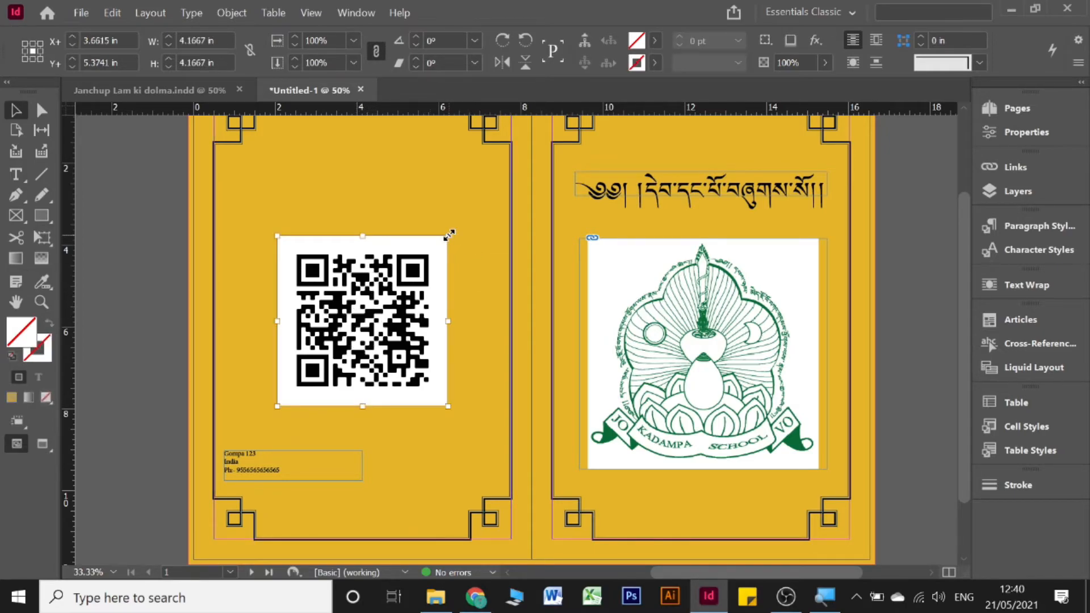
pyautogui.moveTo(448, 235); pyautogui.dragTo(379, 302)
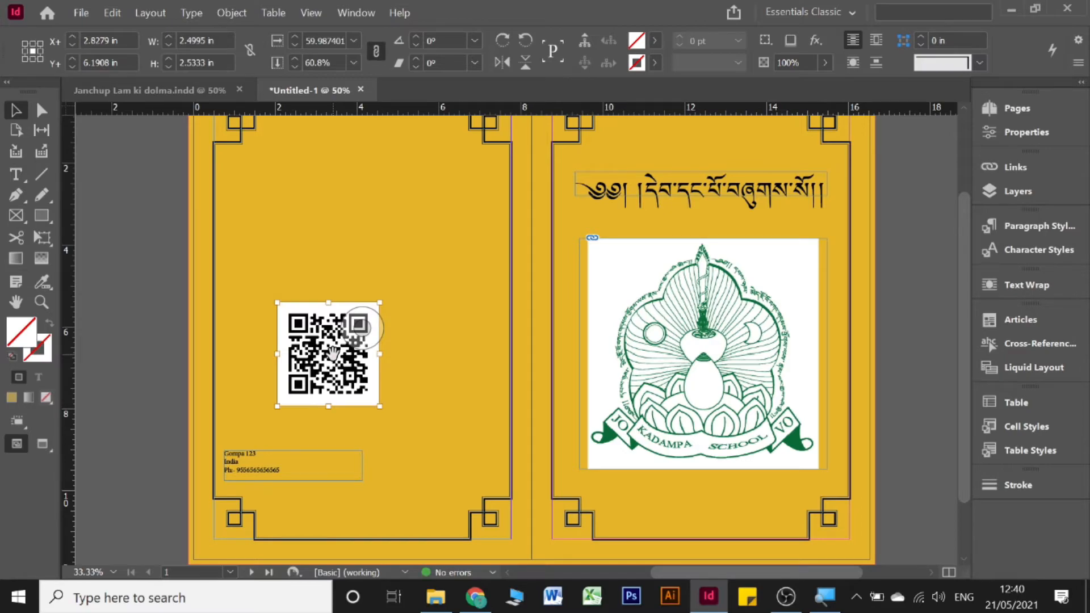
pyautogui.hotkey('ctrl', 'z')
pyautogui.hotkey('ctrl', 'z')
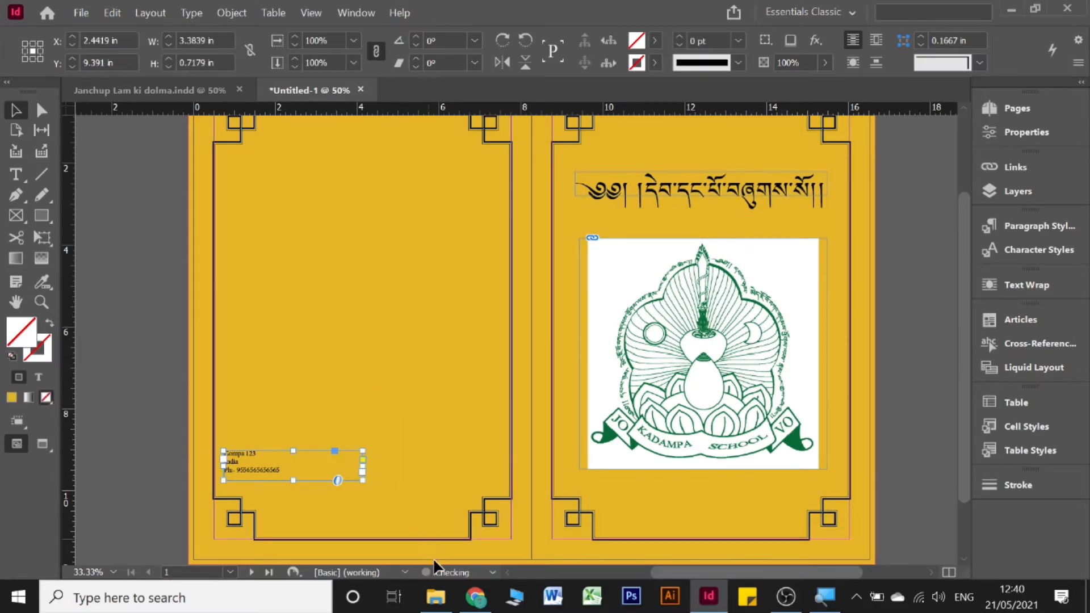
# Step: Start placing an image with Ctrl+D and browse up to the list of drives
pyautogui.hotkey('ctrl', 'd')
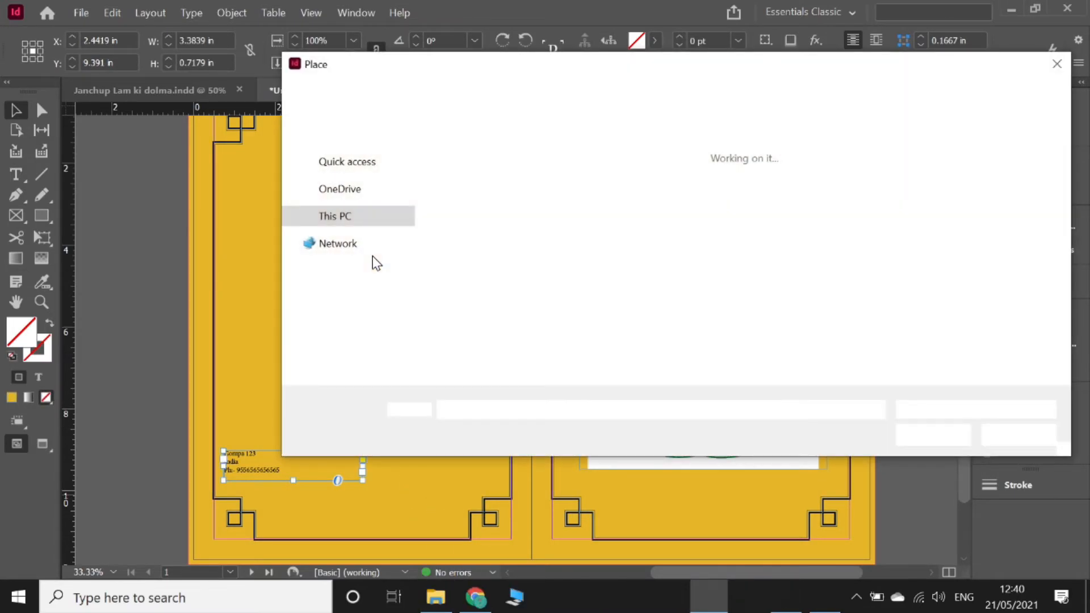
pyautogui.scroll(-4, 466, 250)
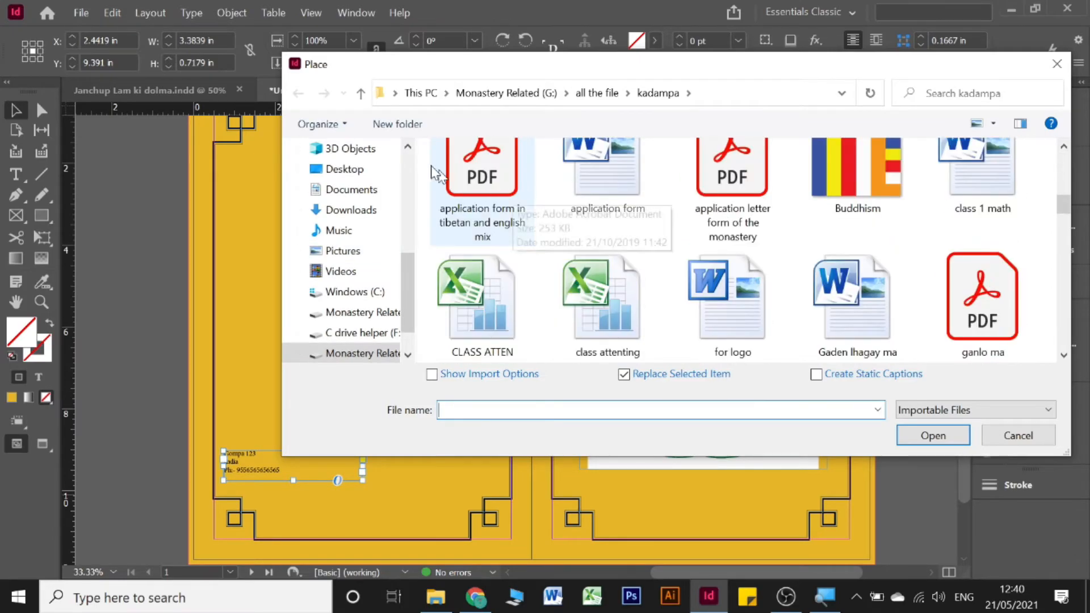
pyautogui.click(361, 94)
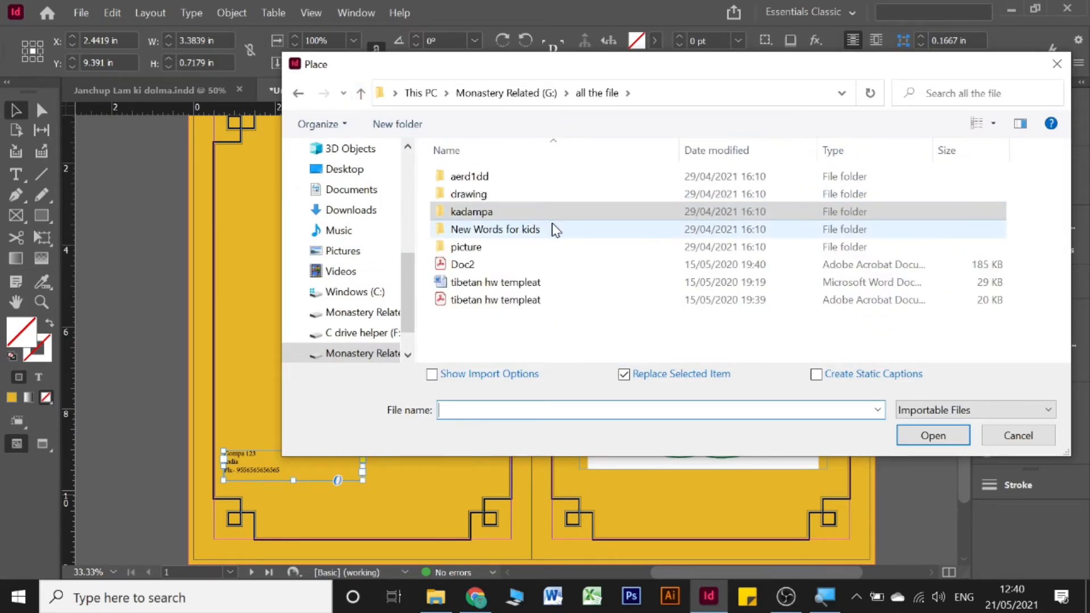
pyautogui.click(361, 93)
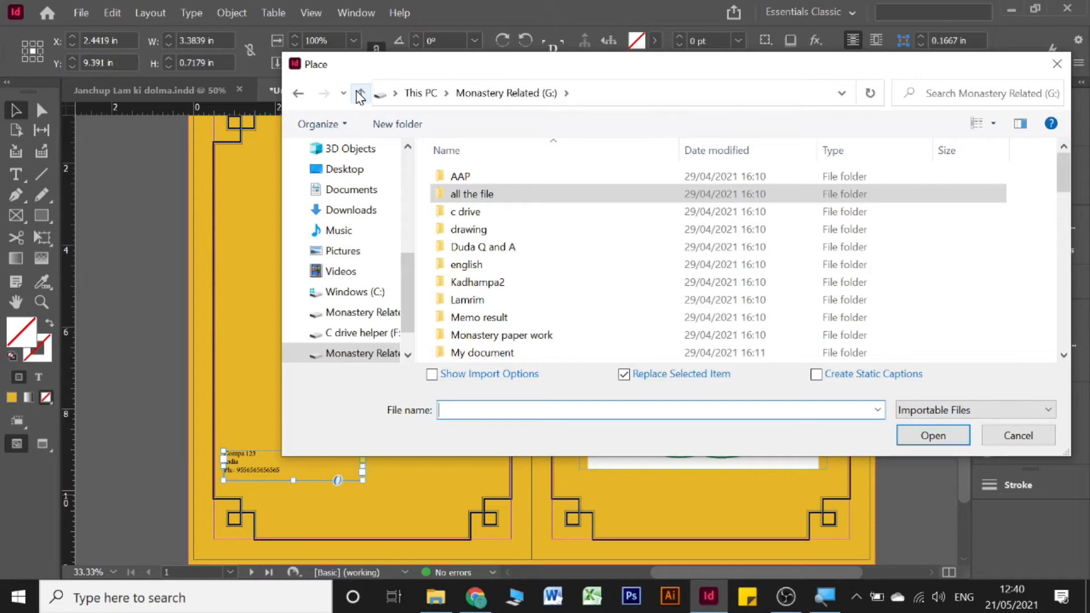
pyautogui.click(434, 597)
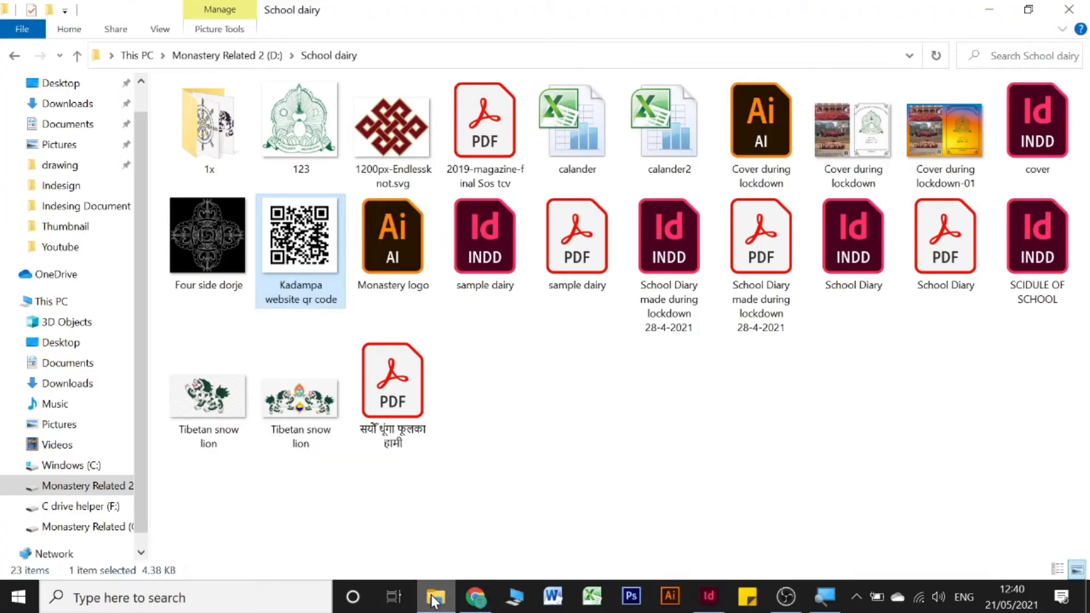
pyautogui.click(434, 597)
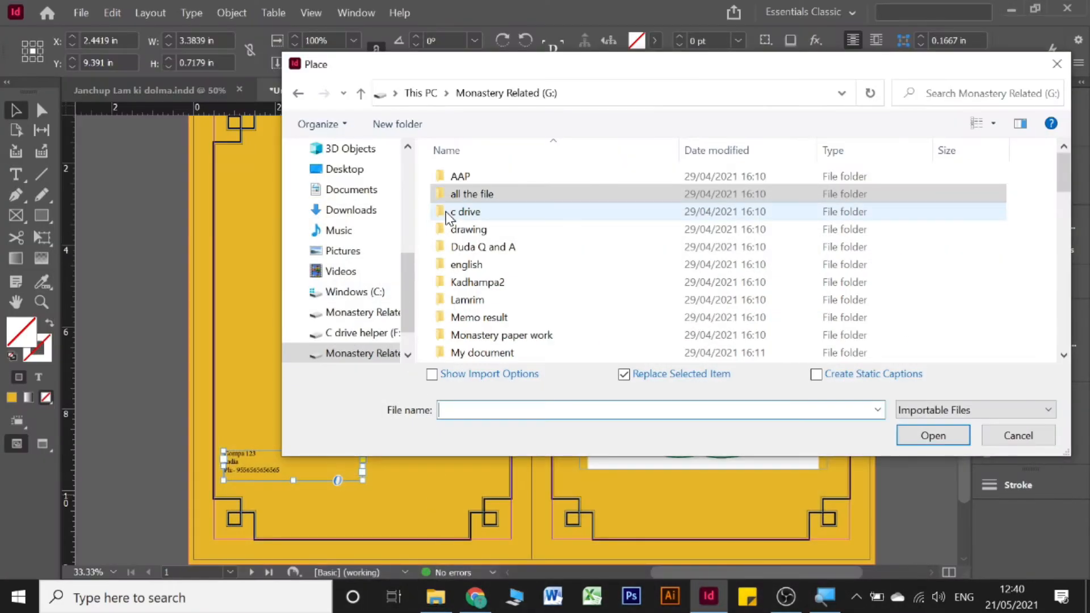
pyautogui.click(361, 94)
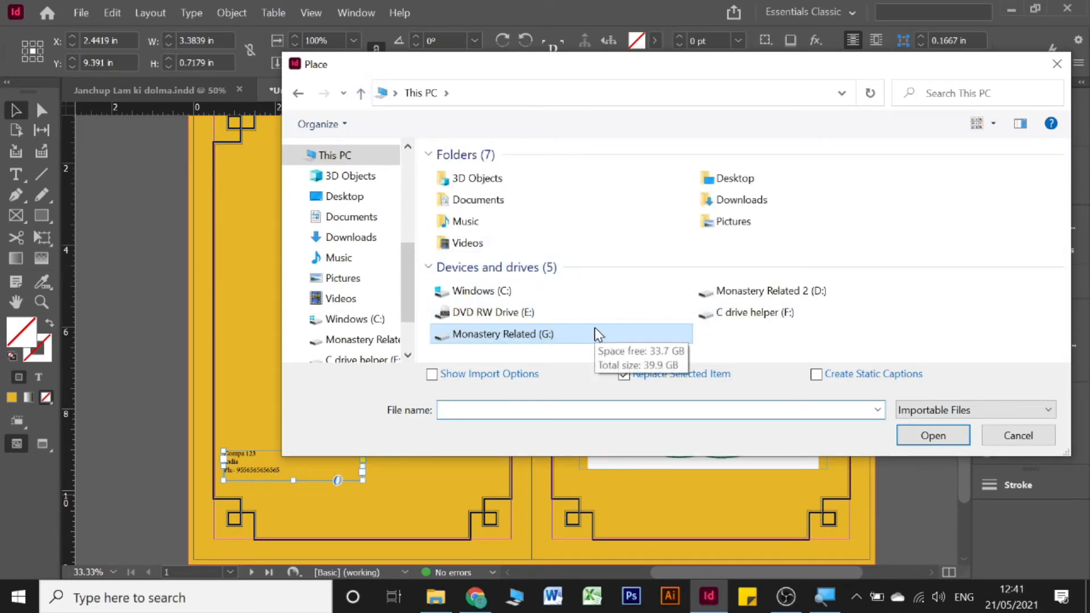
# Step: Place Kadampa website qr code from Monastery Related 2 (D:) > School dairy into the address frame
pyautogui.doubleClick(750, 299)
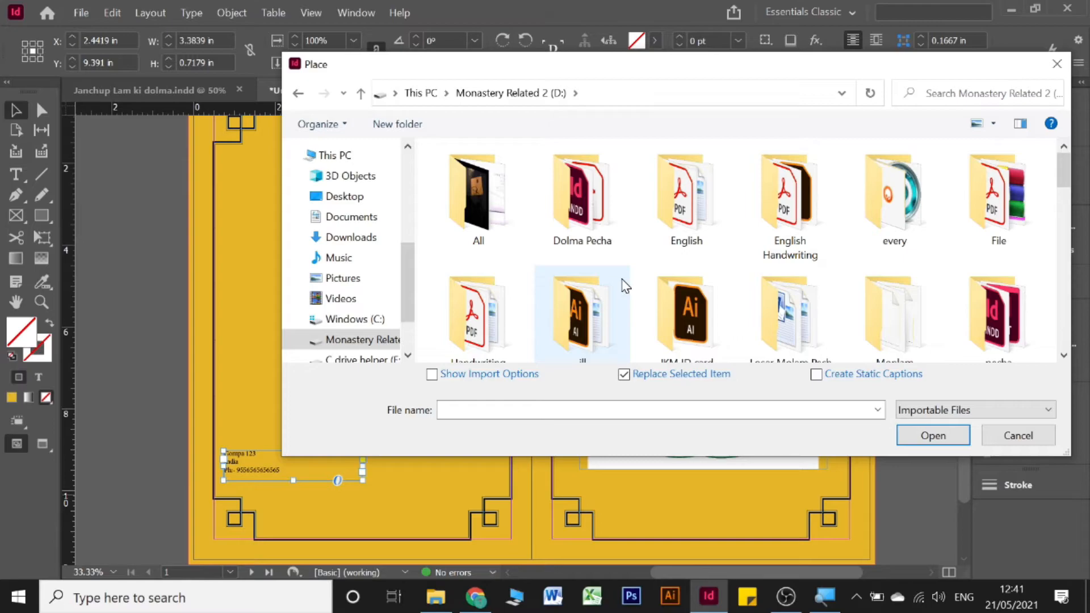
pyautogui.scroll(-1, 624, 285)
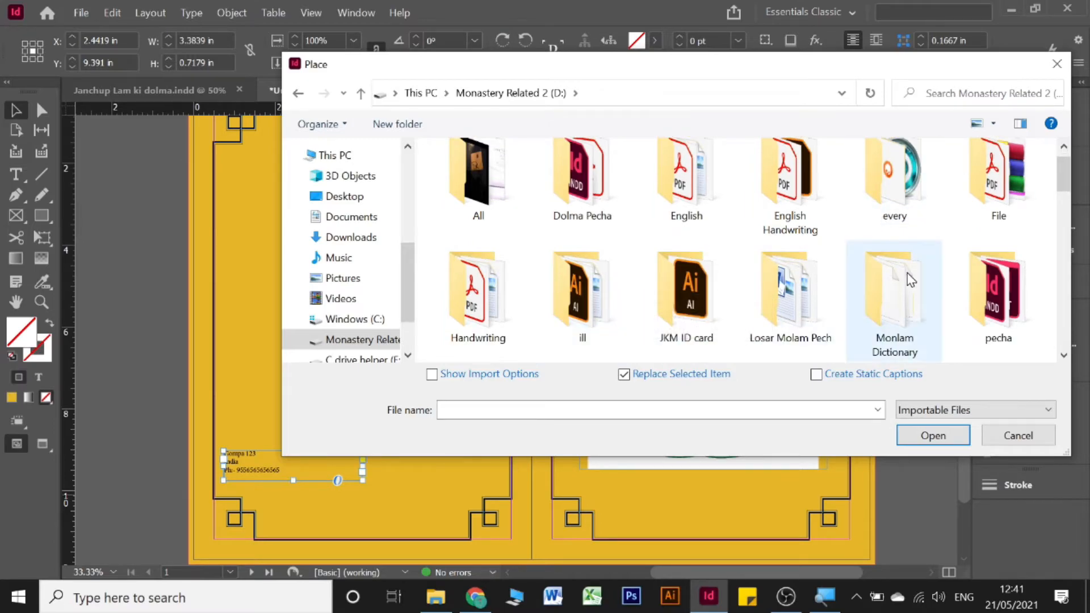
pyautogui.scroll(-3, 911, 267)
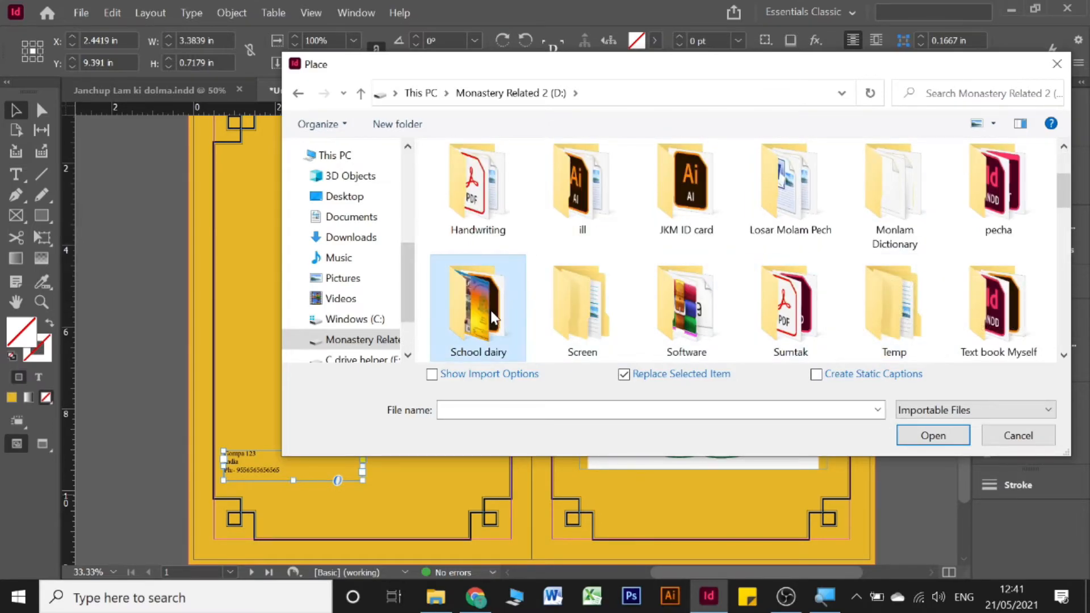
pyautogui.doubleClick(487, 273)
pyautogui.click(993, 304)
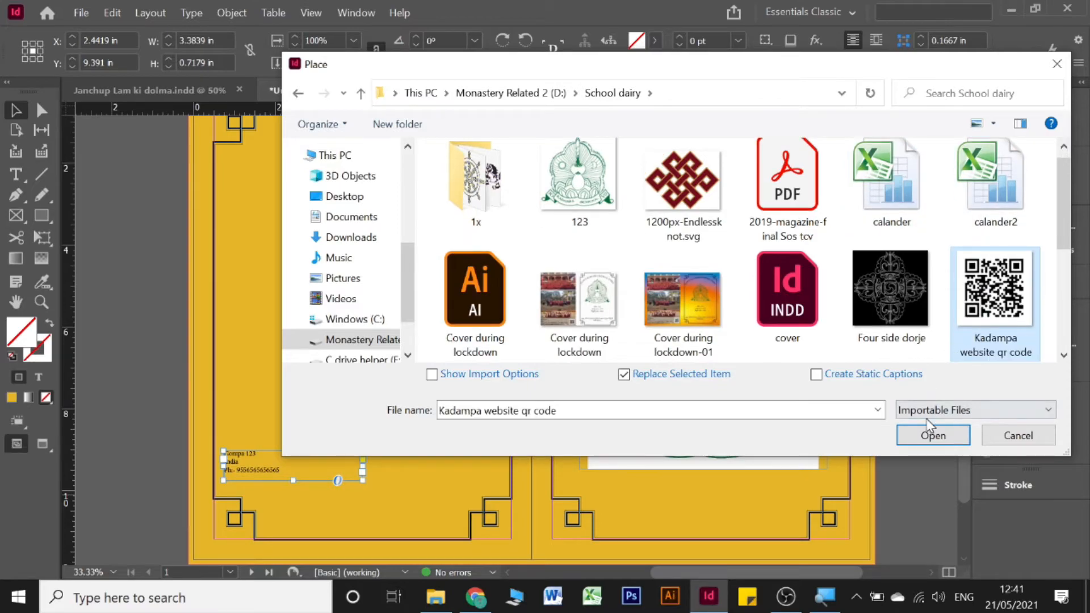
pyautogui.click(930, 437)
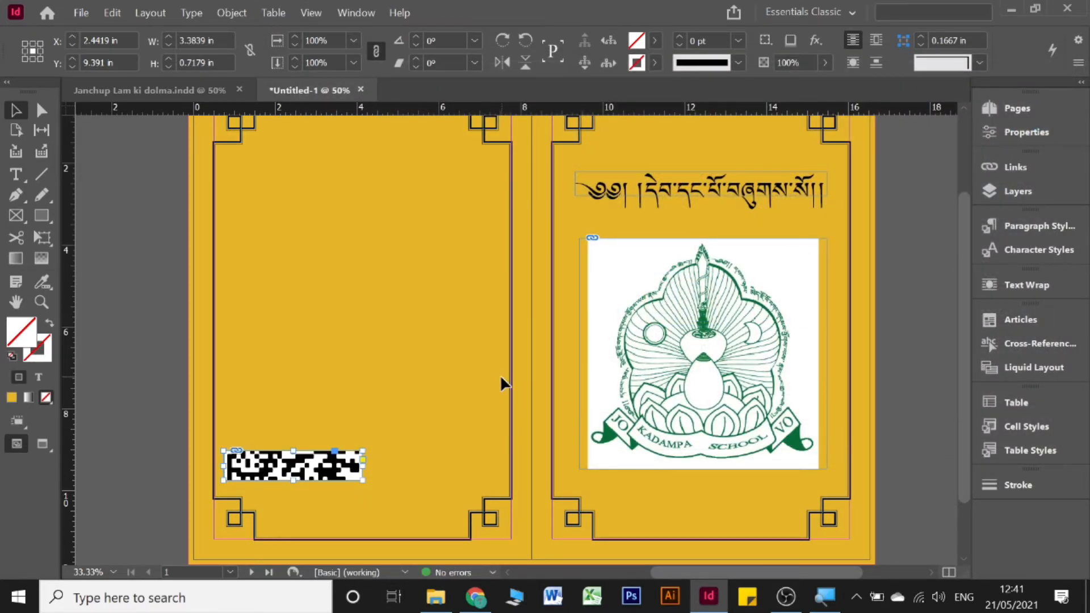
# Step: Undo the frame replacement and draw the QR code in its own frame beside the address block
pyautogui.hotkey('ctrl', 'z')
pyautogui.moveTo(257, 200); pyautogui.dragTo(427, 482)
pyautogui.click(151, 305)
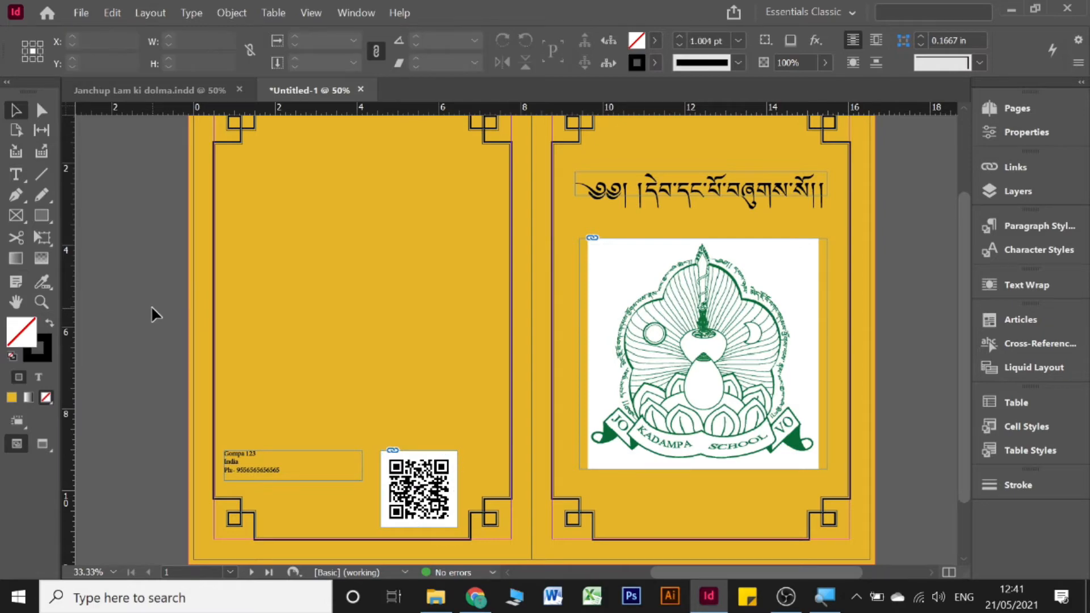
pyautogui.click(441, 465)
pyautogui.scroll(-2, 490, 224)
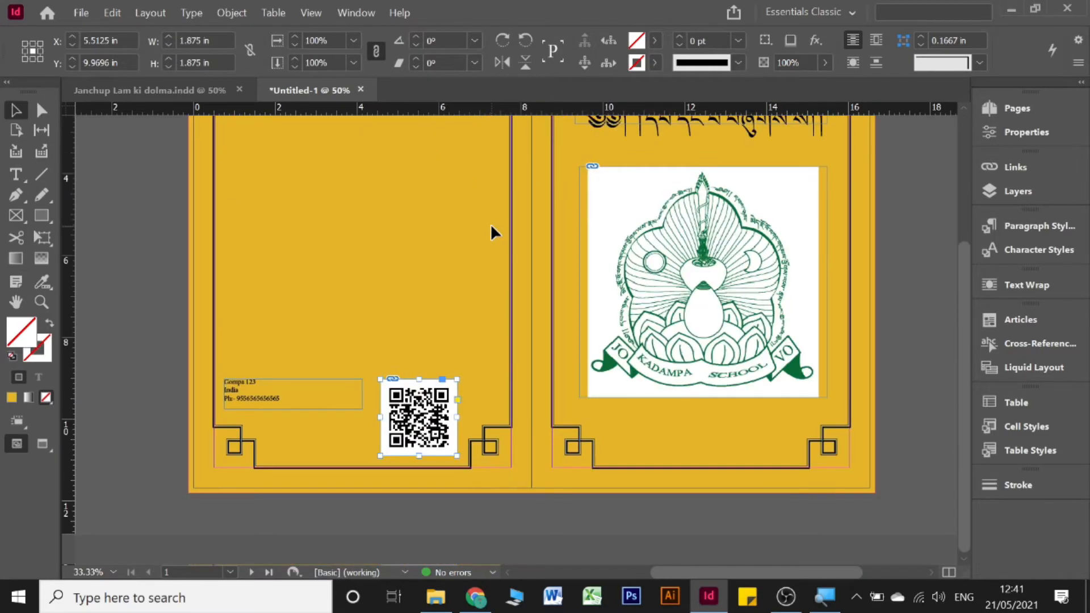
pyautogui.scroll(5, 491, 224)
pyautogui.click(170, 146)
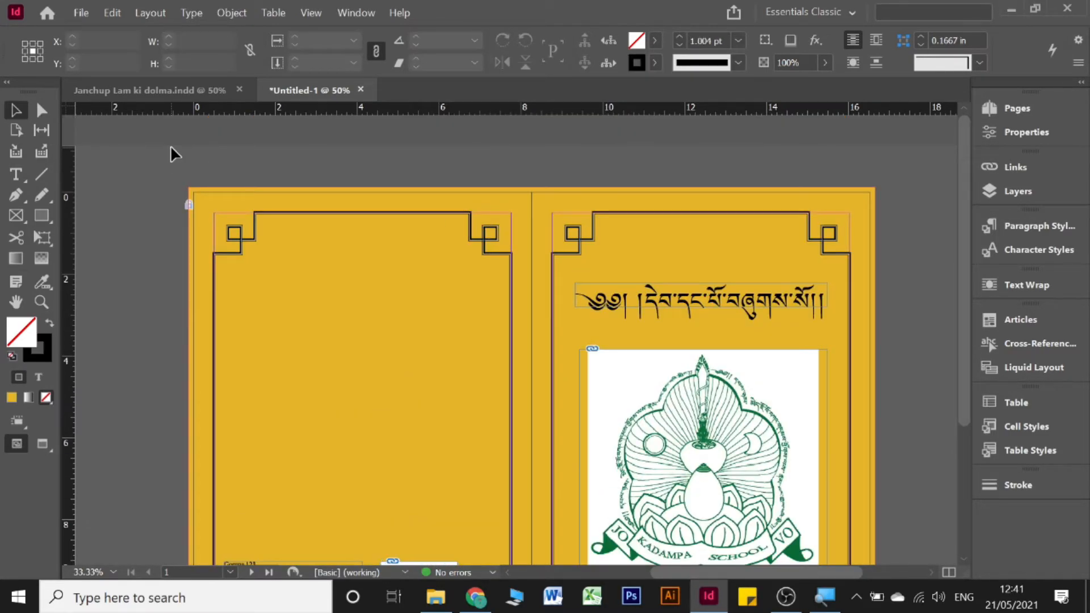
# Step: Through File > Export, choose Adobe PDF (Print), name the file Cover, and save to the Desktop
pyautogui.click(85, 18)
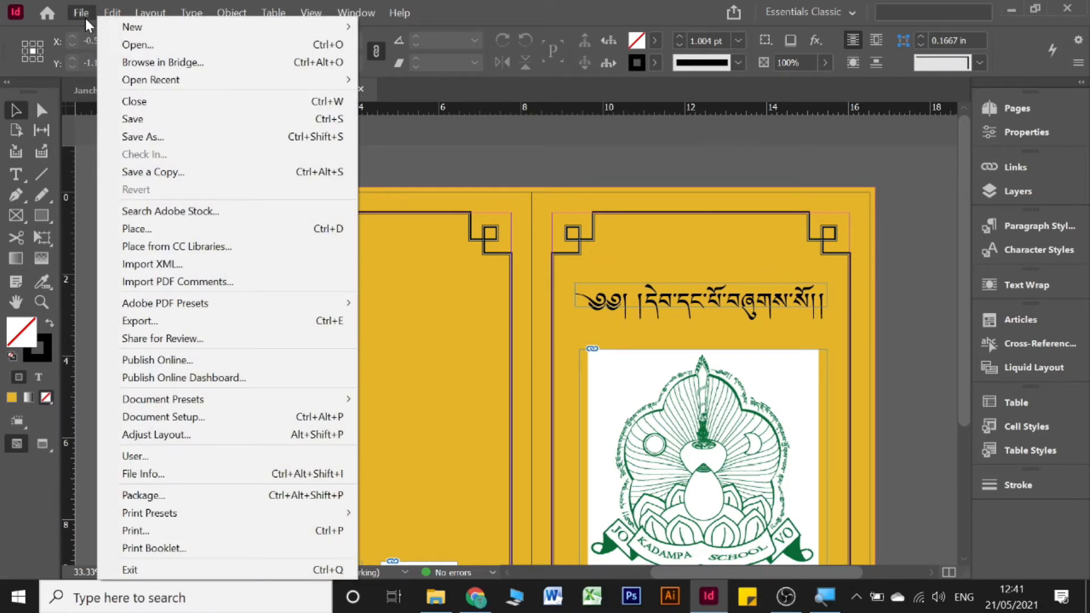
pyautogui.click(142, 321)
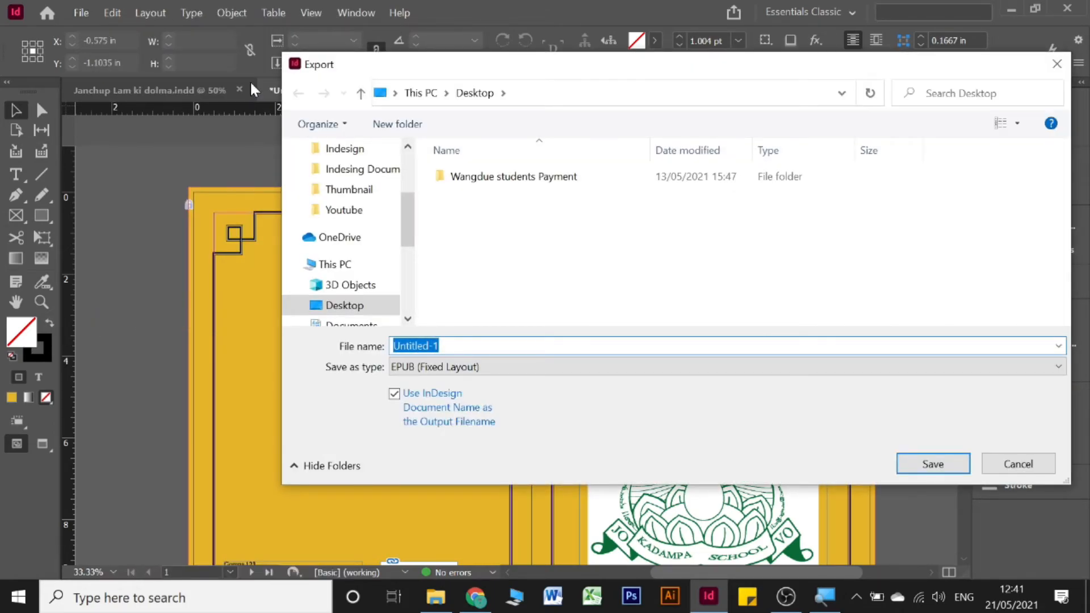
pyautogui.click(373, 306)
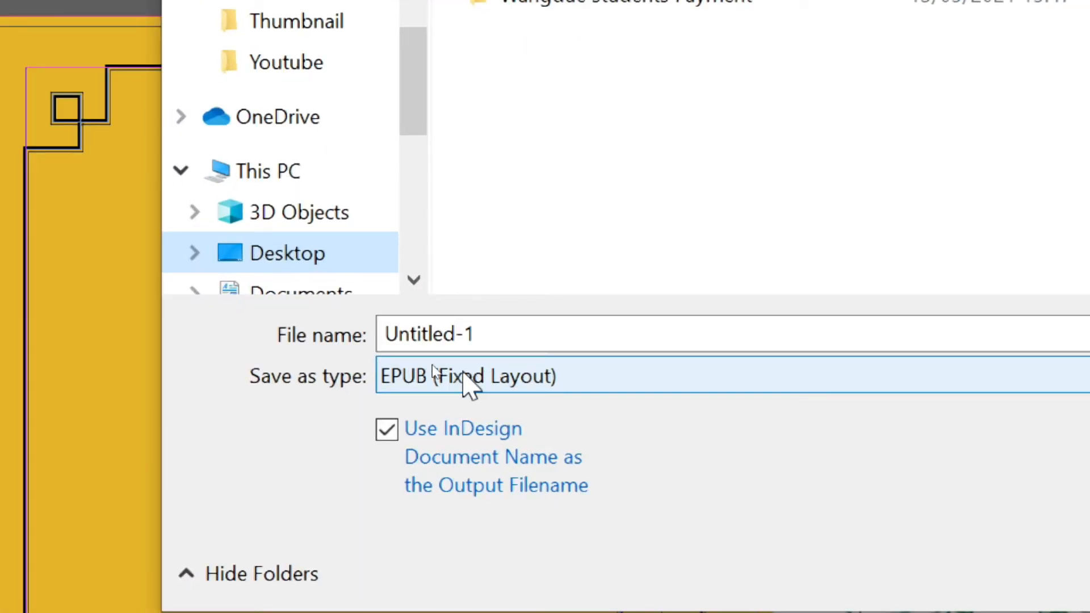
pyautogui.click(535, 386)
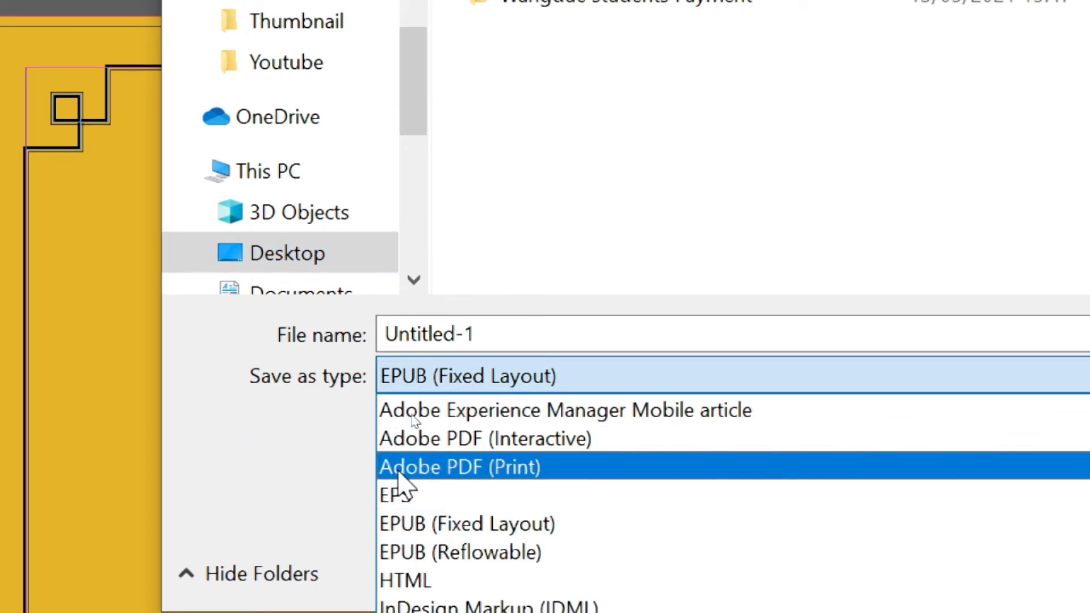
pyautogui.click(506, 468)
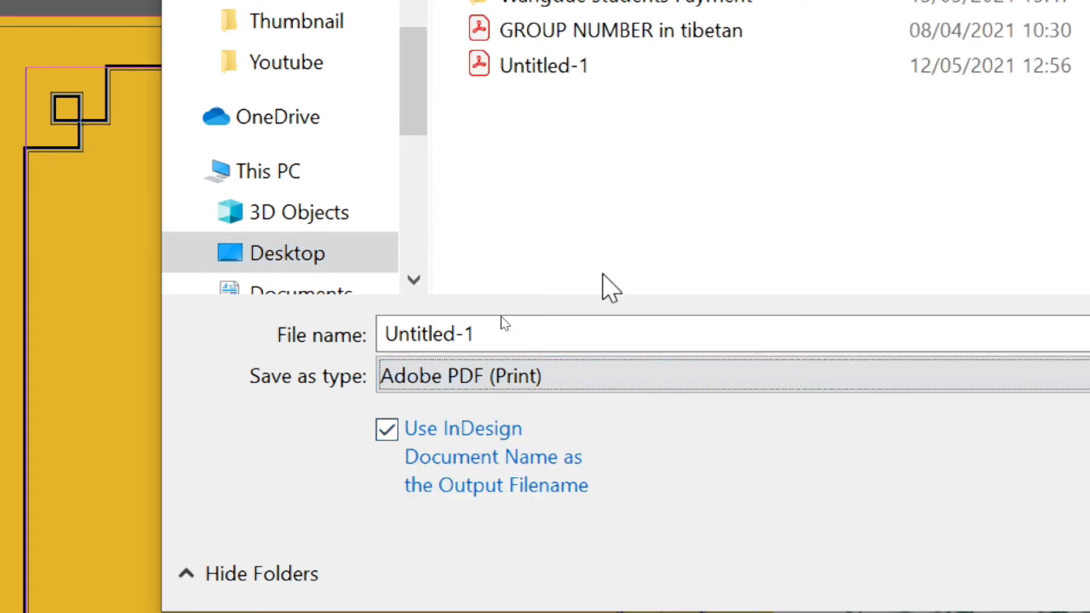
pyautogui.click(552, 329)
pyautogui.write('Cover')
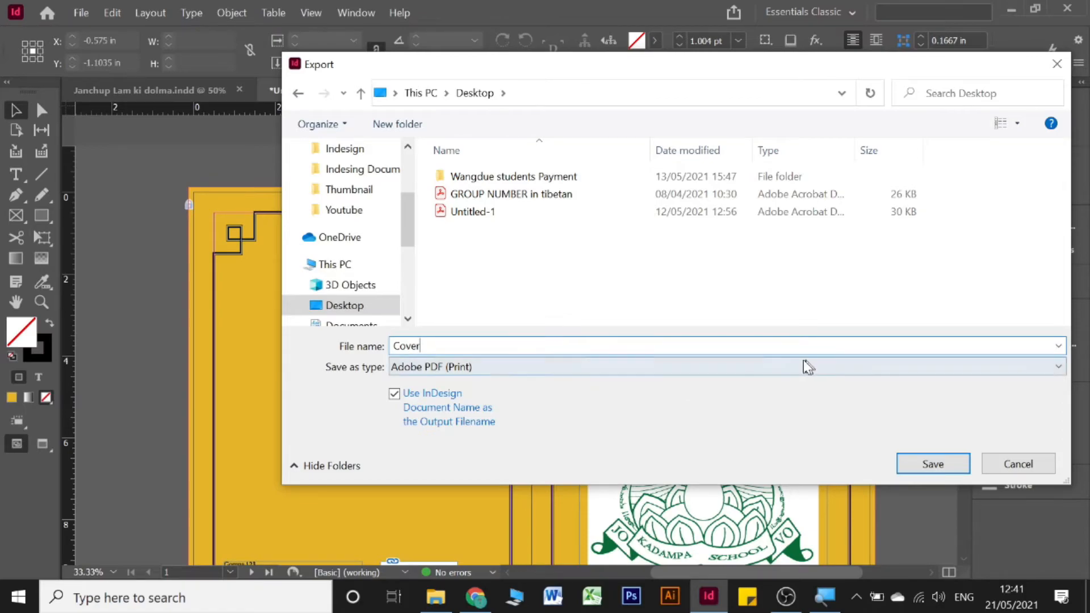
pyautogui.click(942, 465)
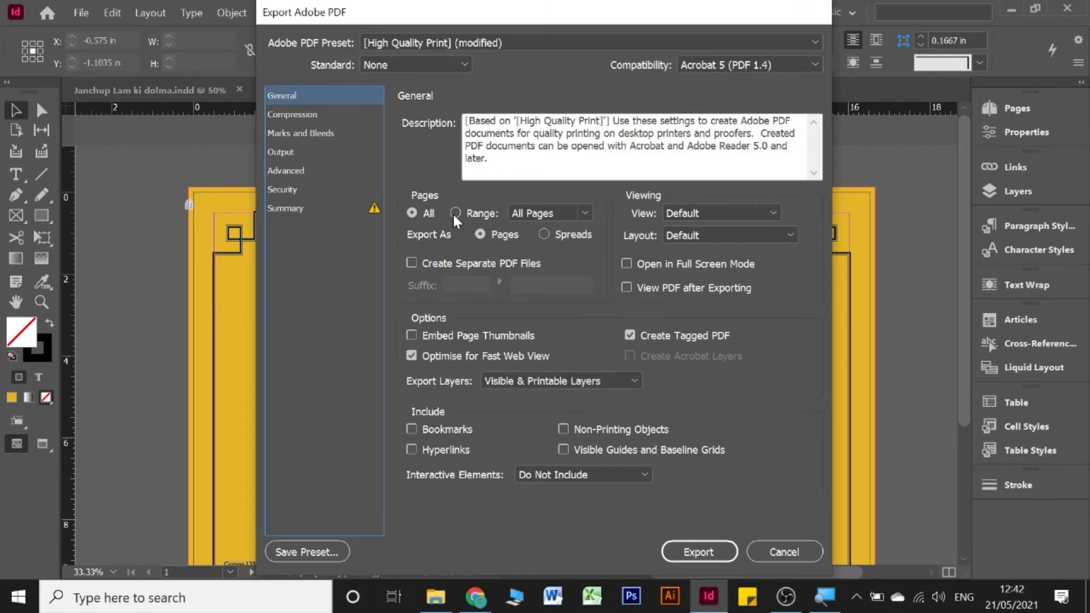
# Step: Set the PDF export to Spreads and switch to the Marks and Bleeds panel
pyautogui.click(555, 239)
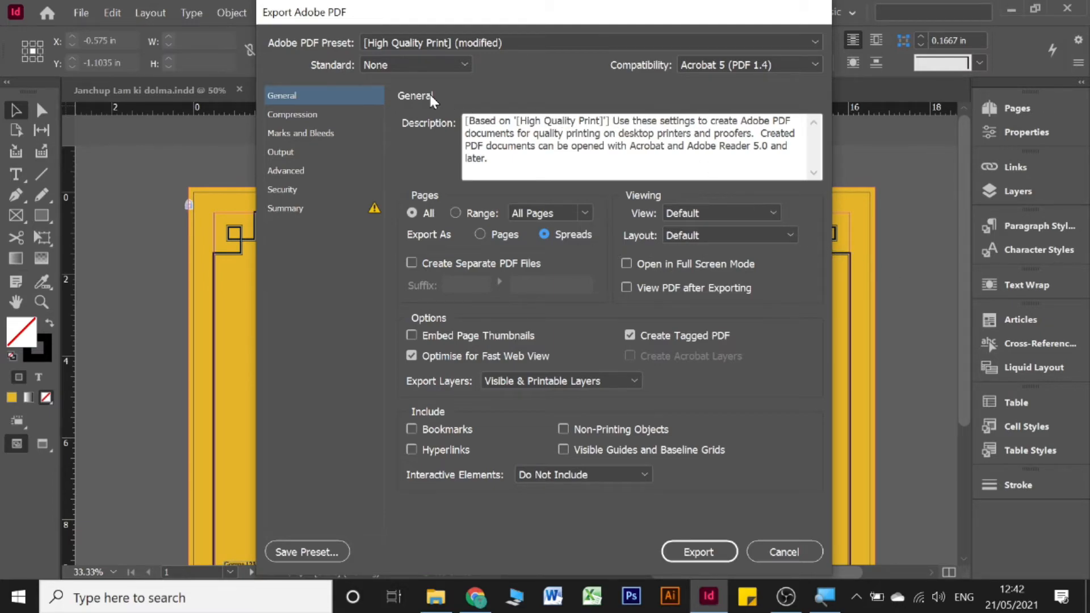
pyautogui.click(290, 134)
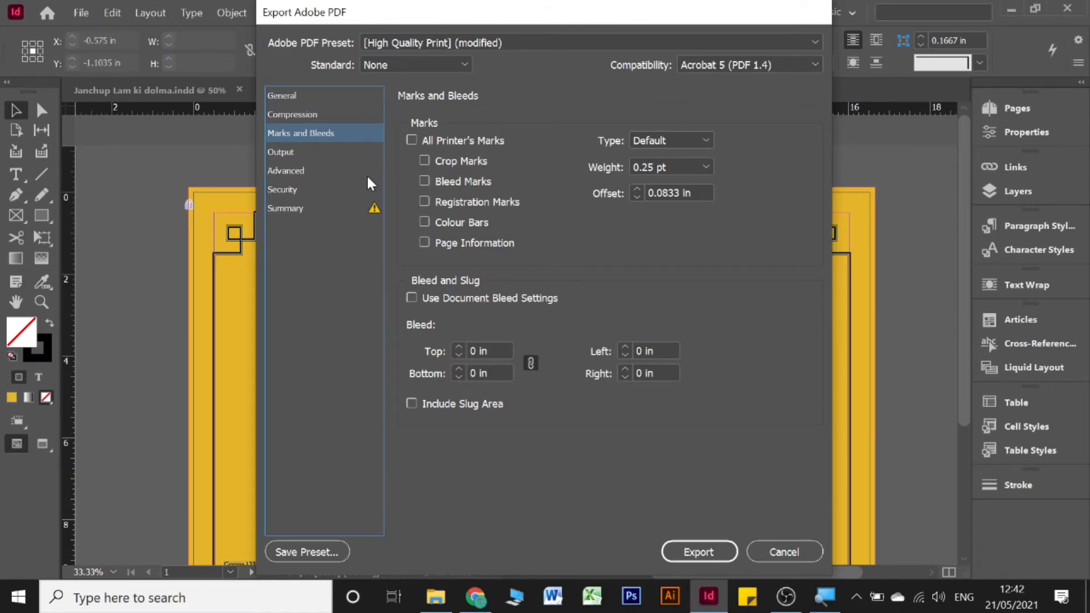
# Step: Turn on Crop Marks and review the Summary, Security and Output settings
pyautogui.click(424, 160)
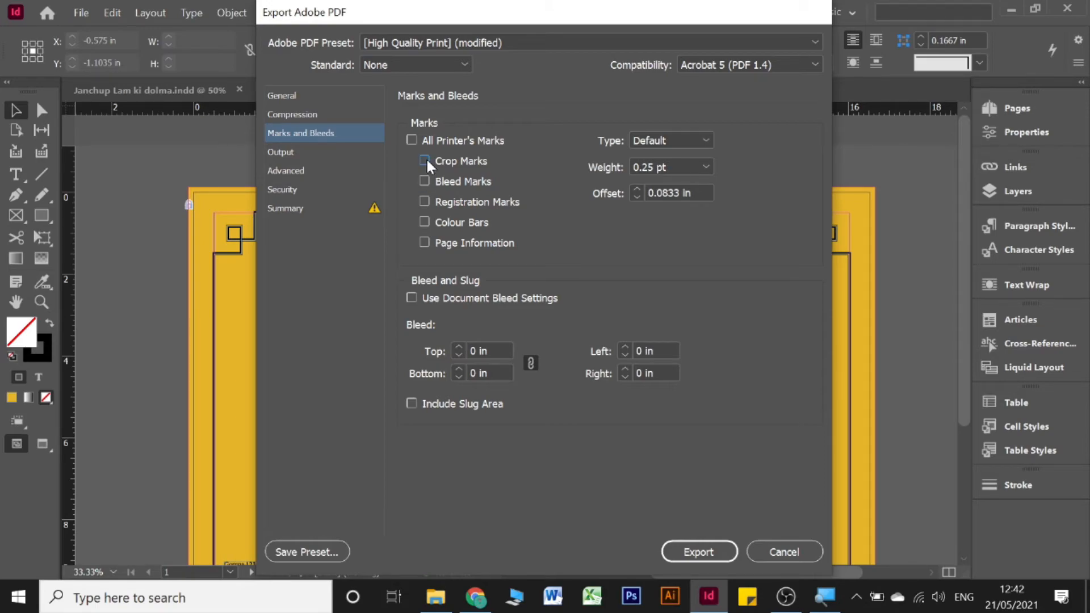
pyautogui.click(325, 209)
pyautogui.click(324, 193)
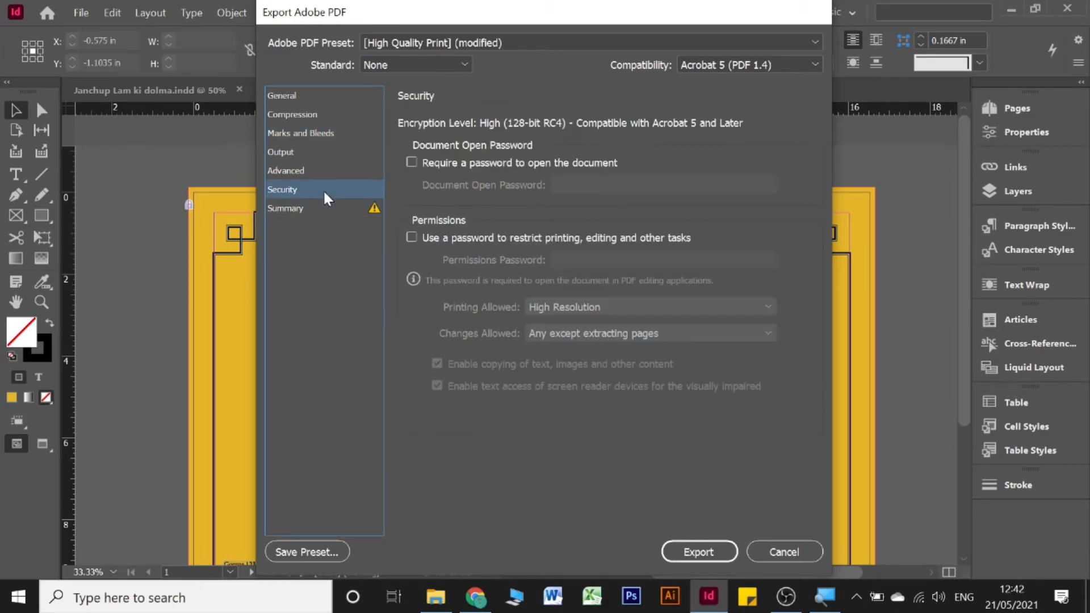
pyautogui.click(326, 170)
pyautogui.click(327, 152)
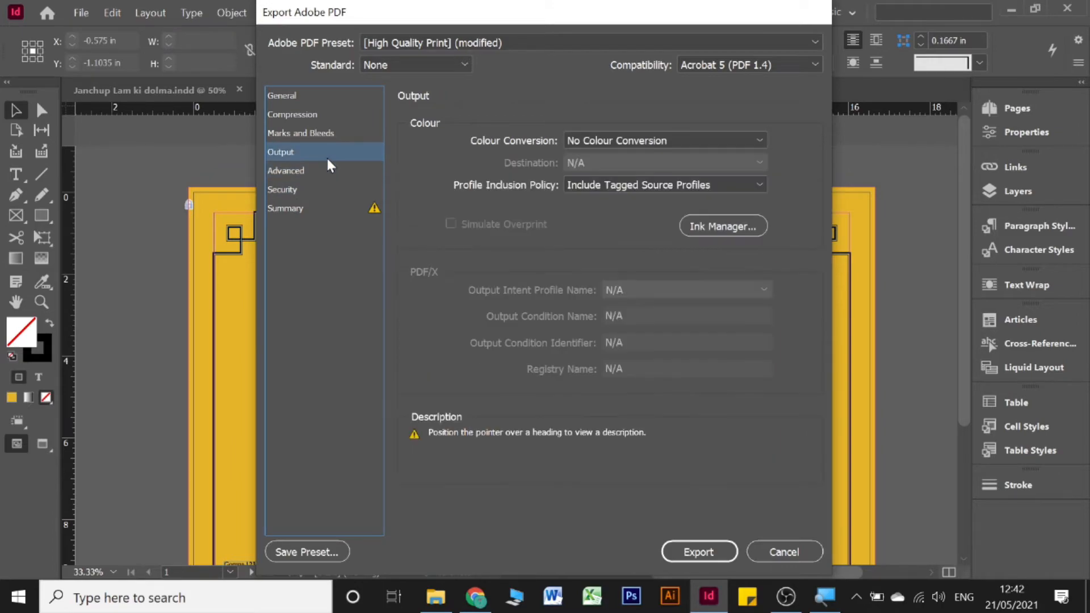
pyautogui.click(341, 133)
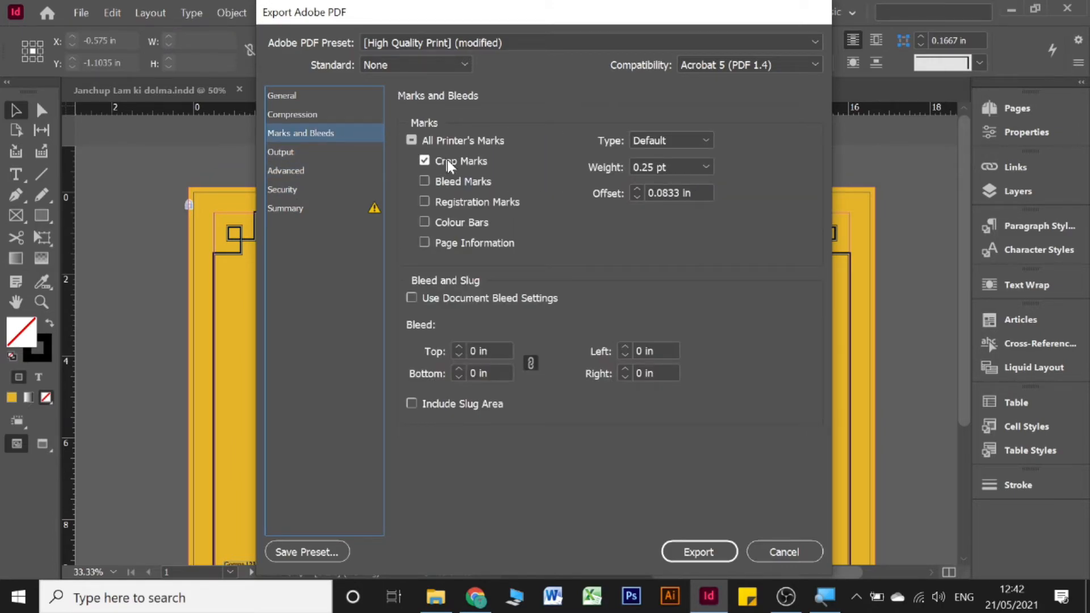
# Step: Export the Cover PDF, then minimize InDesign and the browser
pyautogui.click(688, 556)
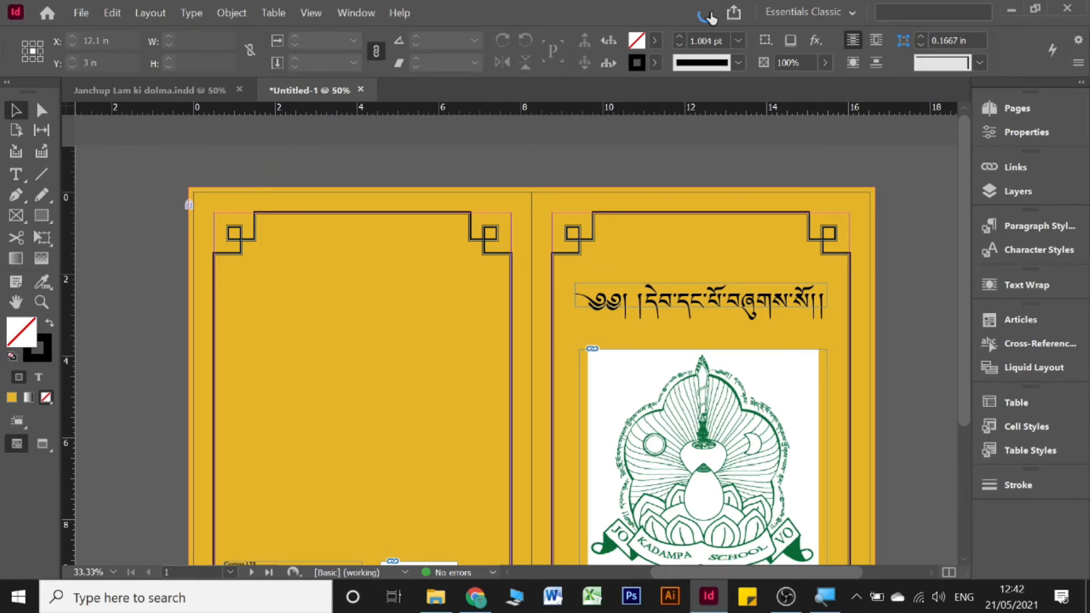
pyautogui.click(1011, 10)
pyautogui.click(994, 8)
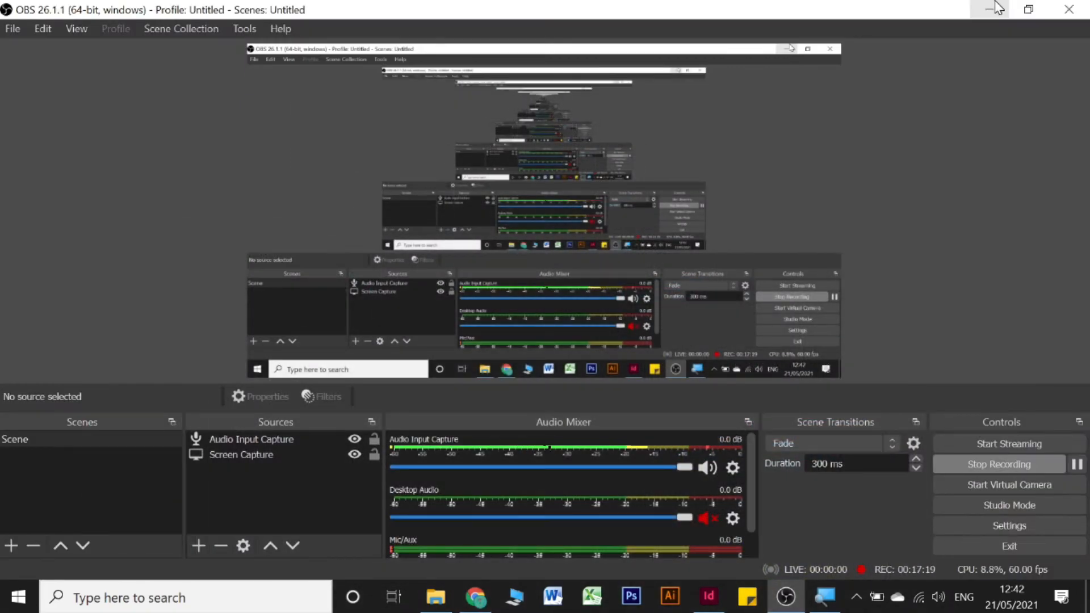
# Step: Clear the last window and open Cover.pdf from the desktop in Acrobat
pyautogui.click(995, 8)
pyautogui.click(215, 208)
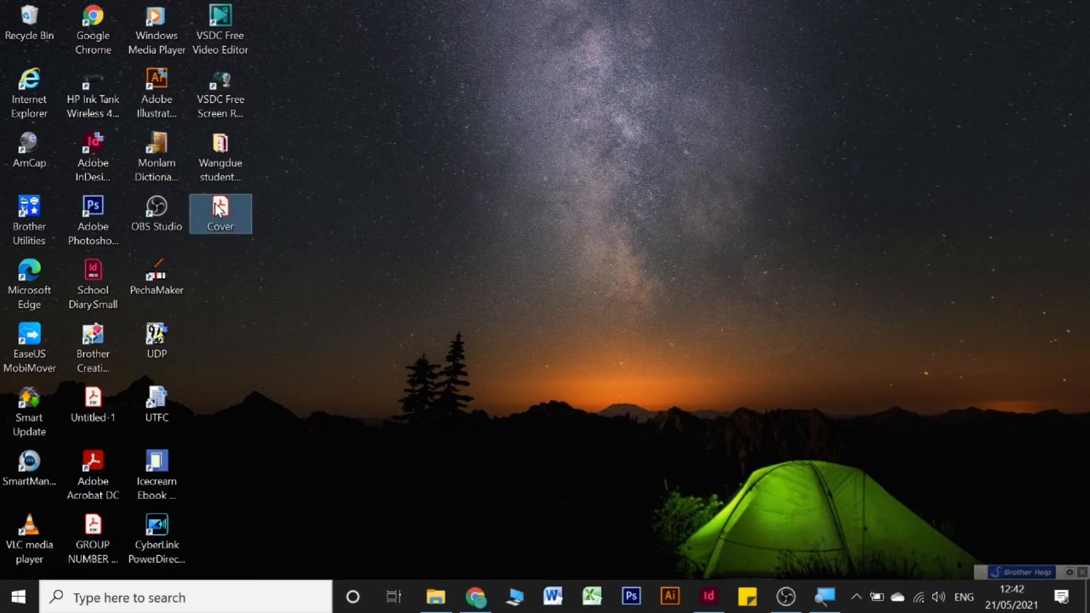
pyautogui.doubleClick(217, 207)
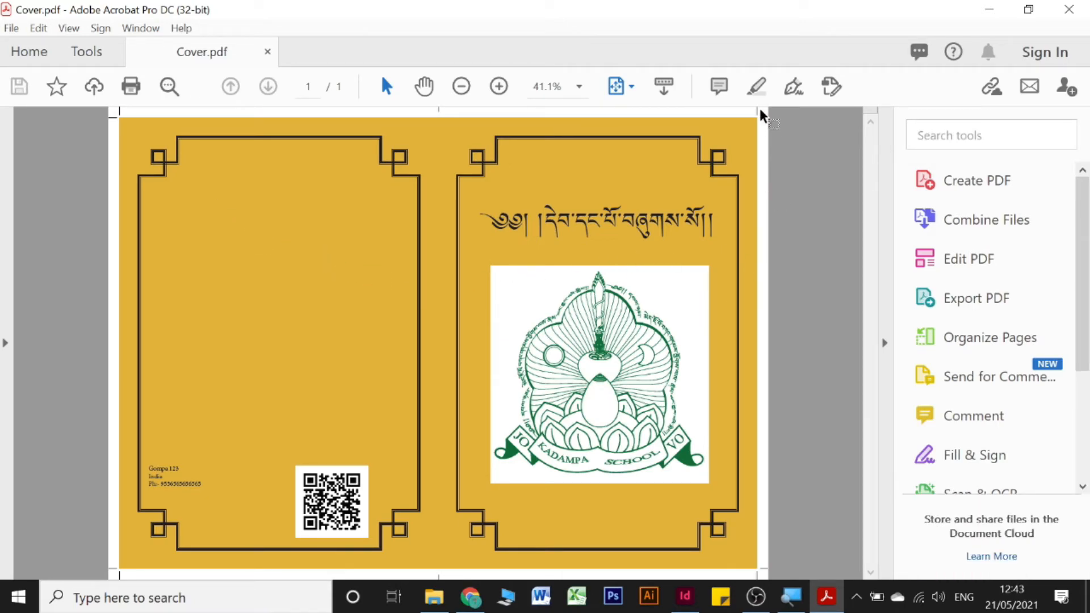
# Step: Zoom into the spread's top-right corner to check the crop marks, then return to InDesign
pyautogui.moveTo(744, 120); pyautogui.dragTo(755, 140)
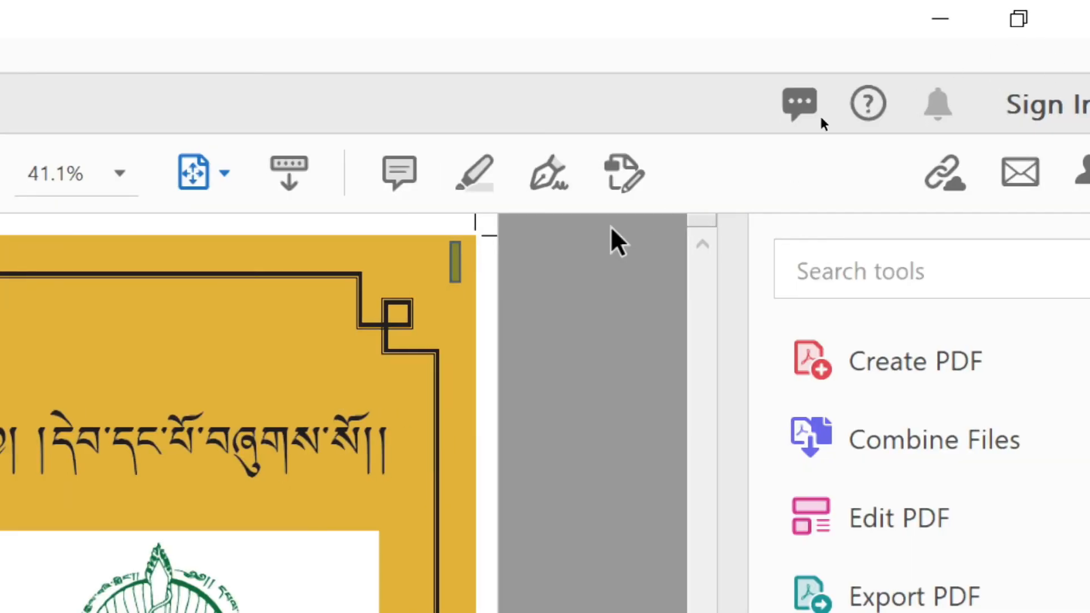
pyautogui.click(440, 230)
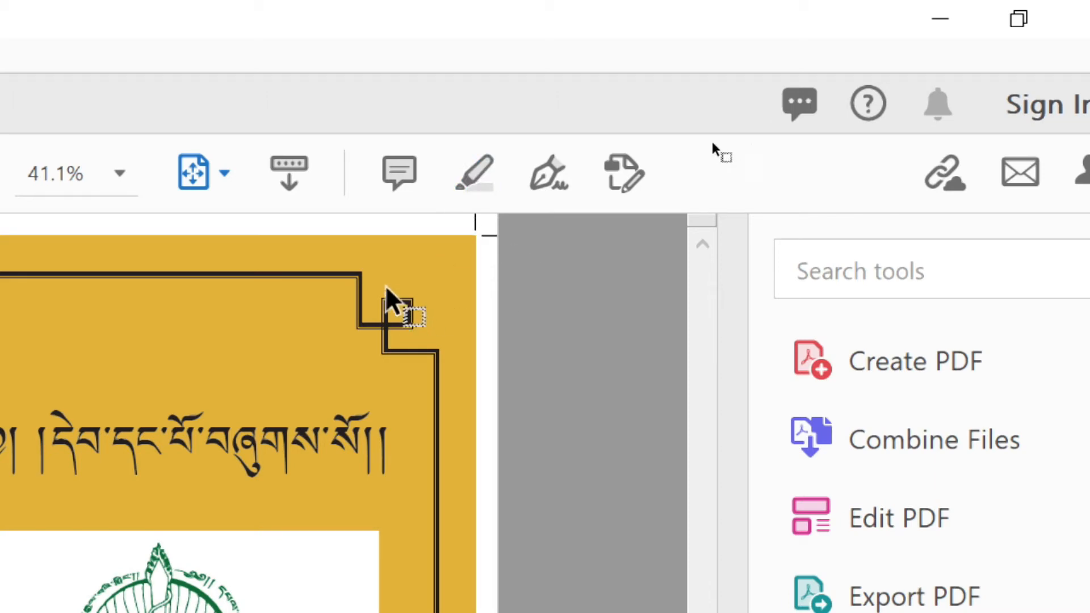
pyautogui.moveTo(389, 273)
pyautogui.mouseDown()
pyautogui.moveTo(519, 372)
pyautogui.moveTo(567, 296)
pyautogui.moveTo(576, 121)
pyautogui.moveTo(427, 267)
pyautogui.moveTo(459, 255)
pyautogui.mouseUp()
pyautogui.click(451, 316)
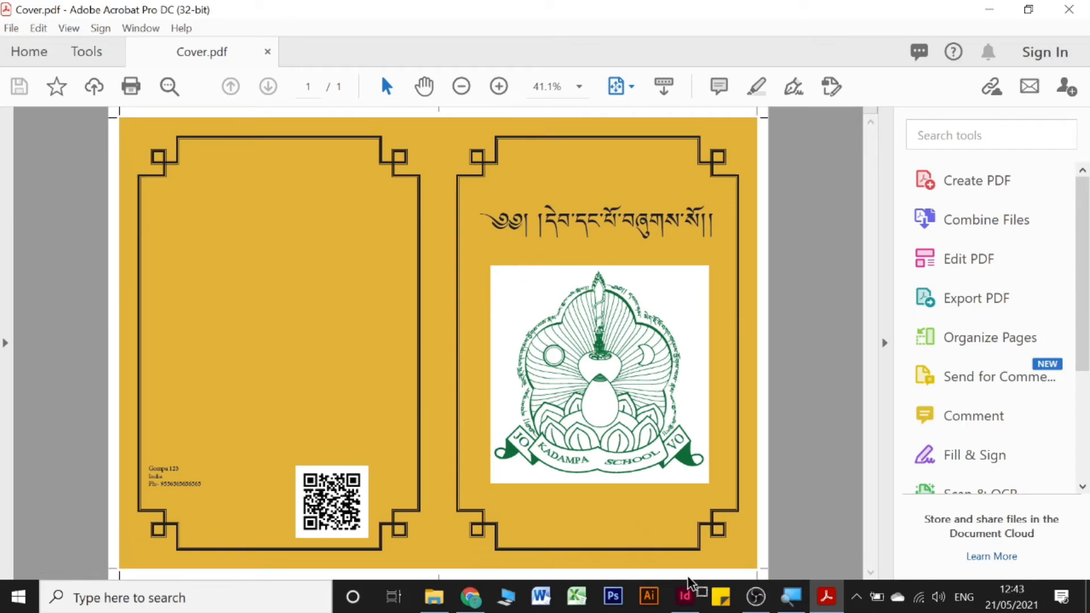
pyautogui.click(685, 596)
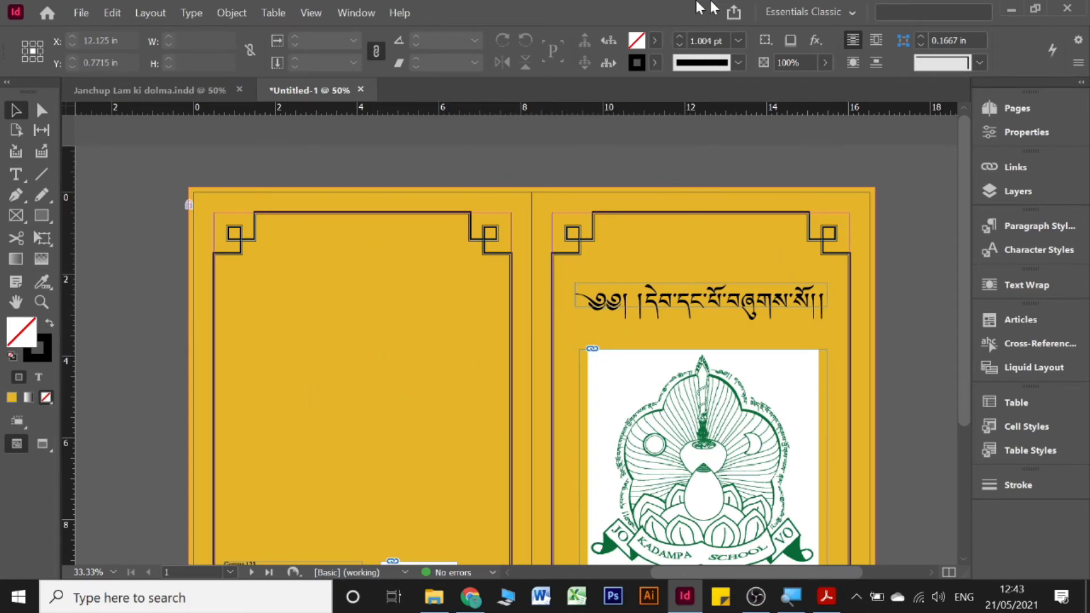
# Step: Start a new PDF export of the cover named Cover 2
pyautogui.click(84, 14)
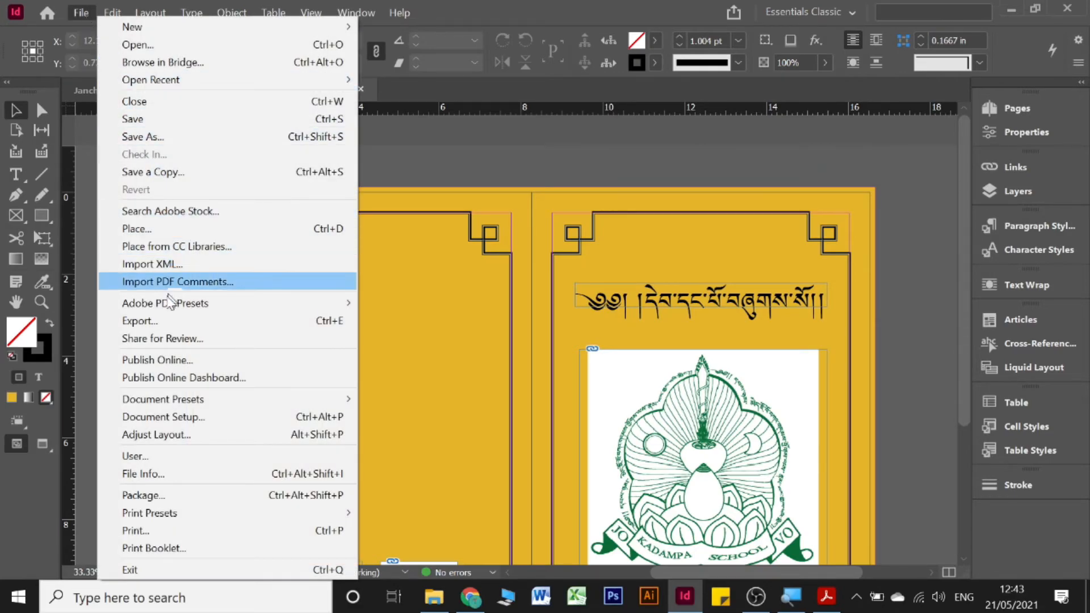
pyautogui.click(164, 321)
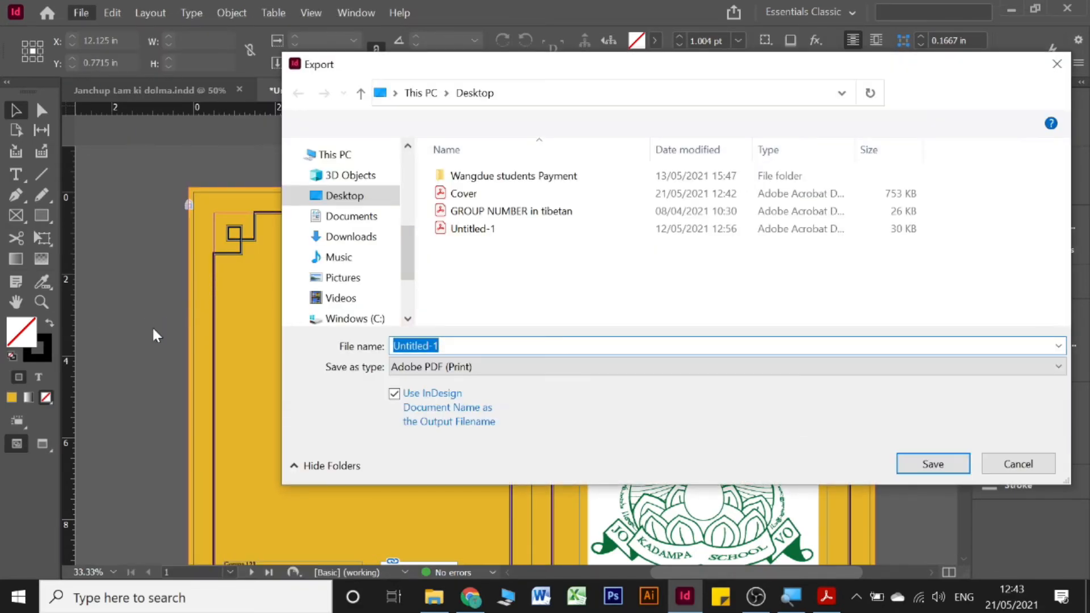
pyautogui.click(487, 345)
pyautogui.press('BackSpace')
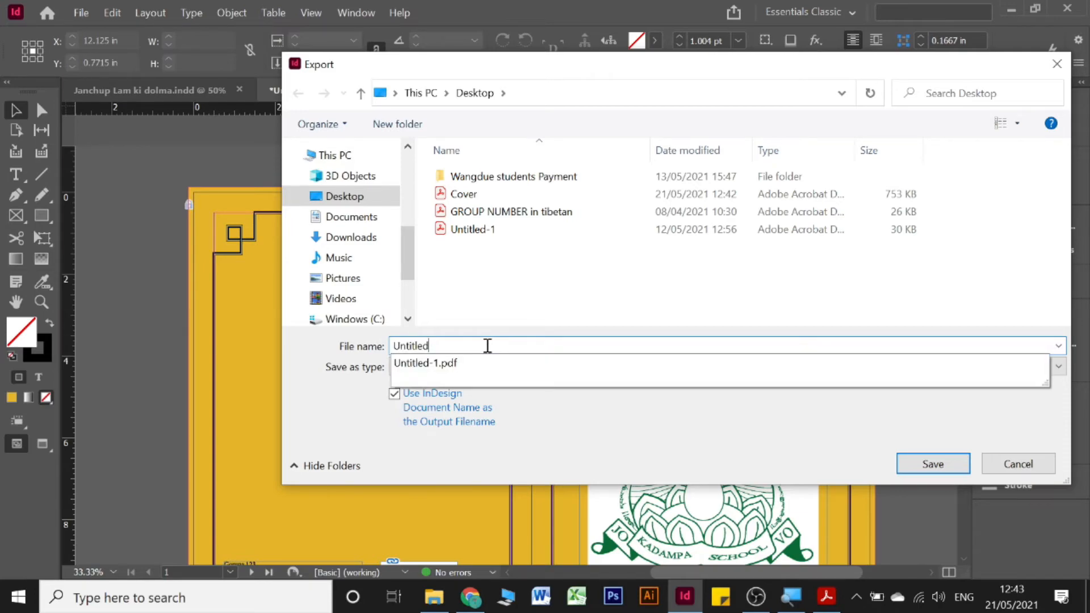
pyautogui.press('BackSpace')
pyautogui.press('BackSpace')
pyautogui.press('BackSpace')
pyautogui.press('BackSpace')
pyautogui.press('BackSpace')
pyautogui.write('Co')
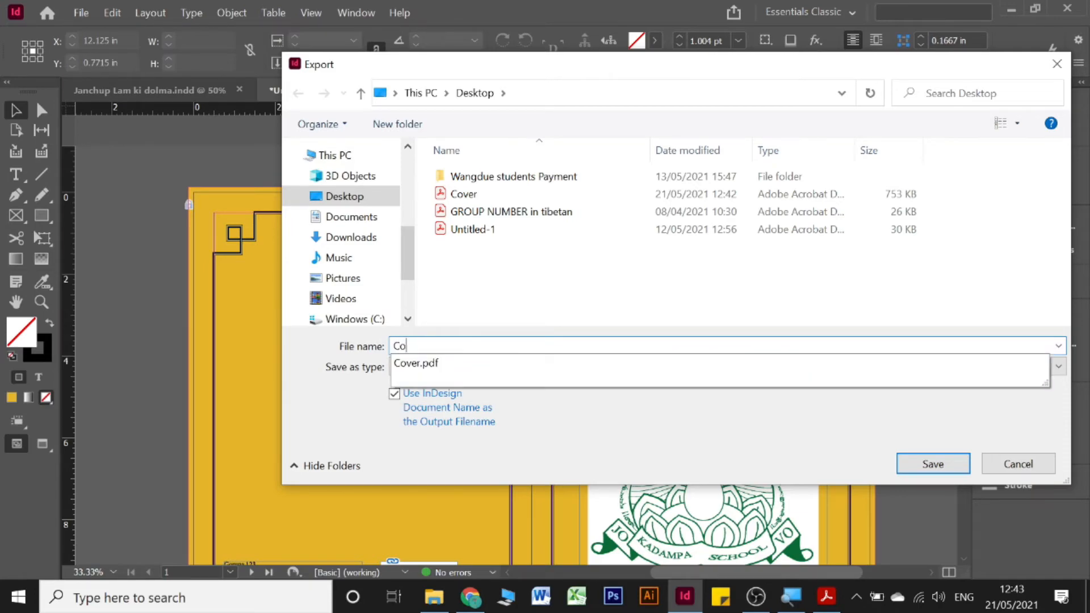
pyautogui.write('ver ')
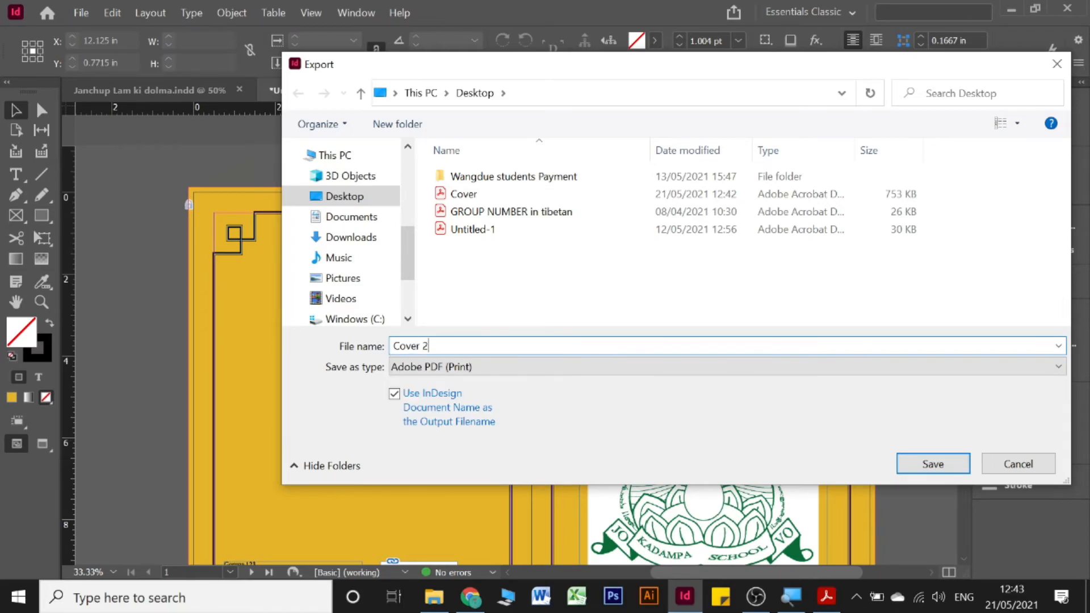
pyautogui.write('2')
pyautogui.press('Return')
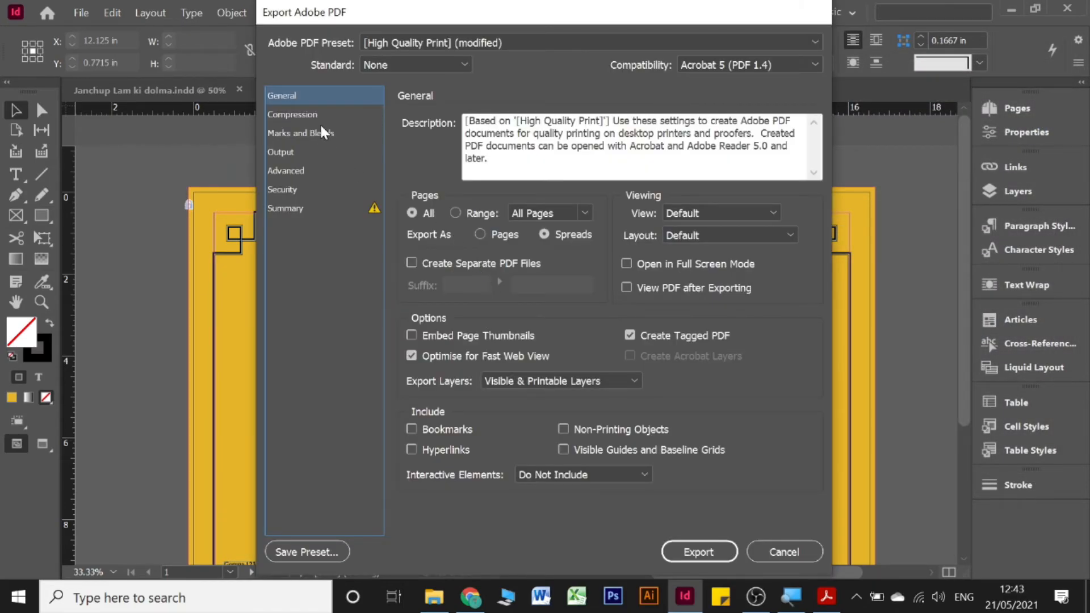
# Step: Export Cover 2 as single pages with crop marks off, then show the desktop
pyautogui.click(492, 233)
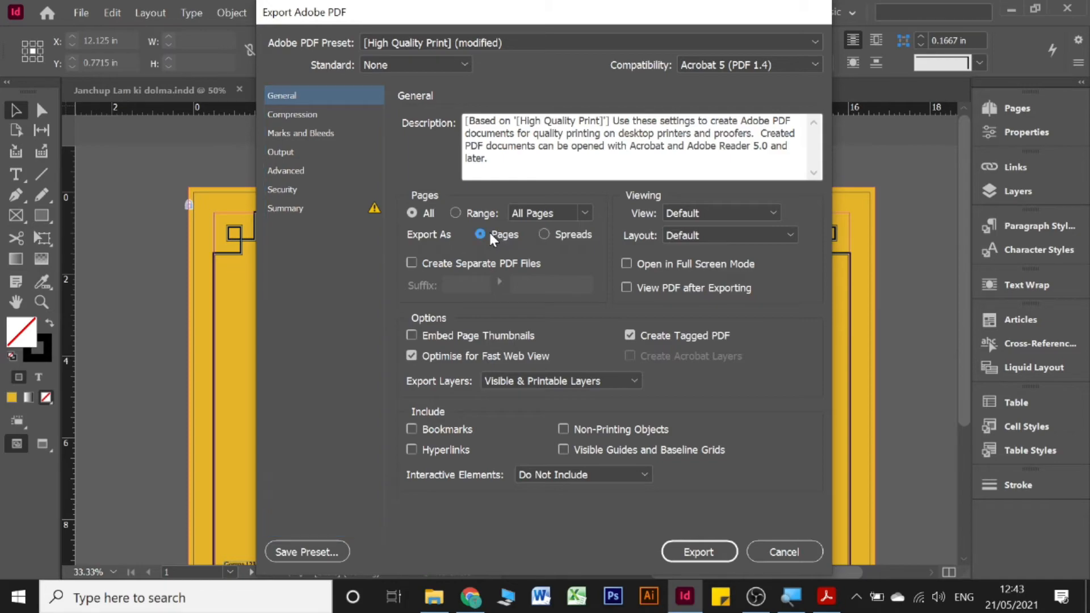
pyautogui.click(328, 133)
pyautogui.click(435, 161)
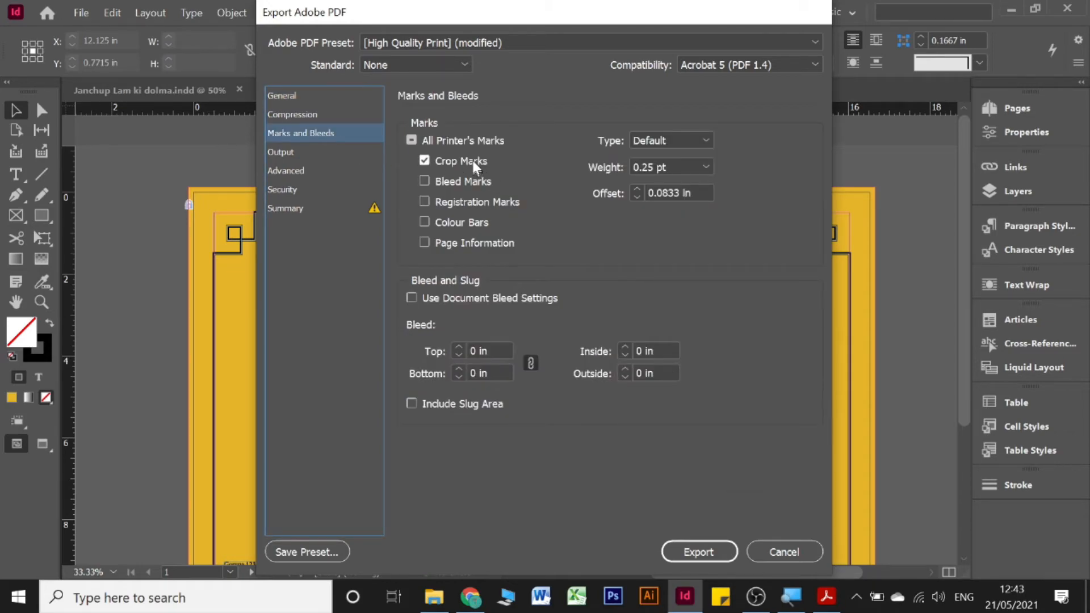
pyautogui.click(698, 550)
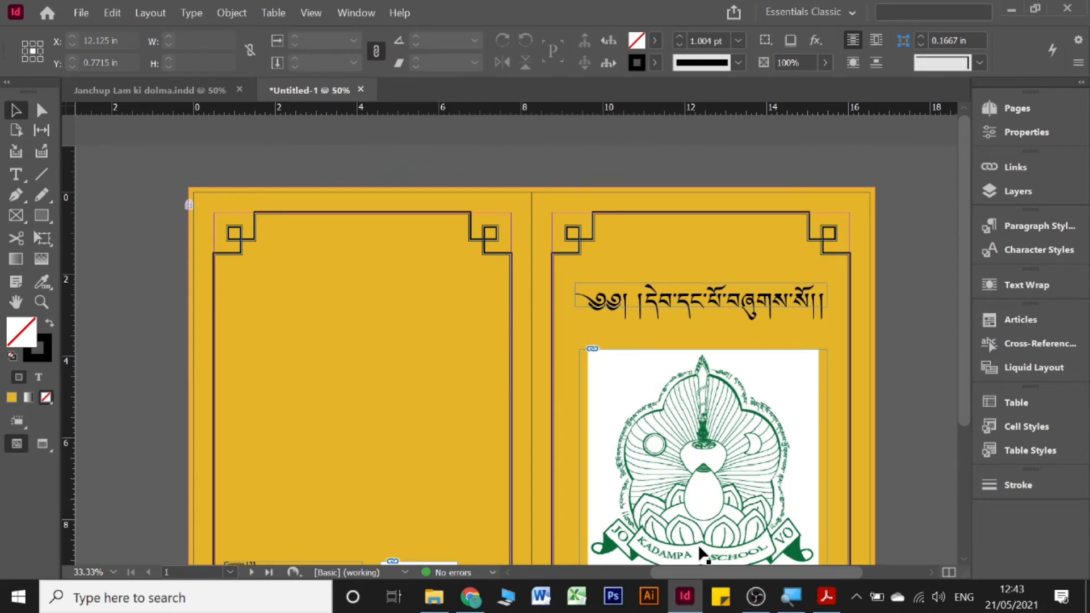
pyautogui.click(1086, 597)
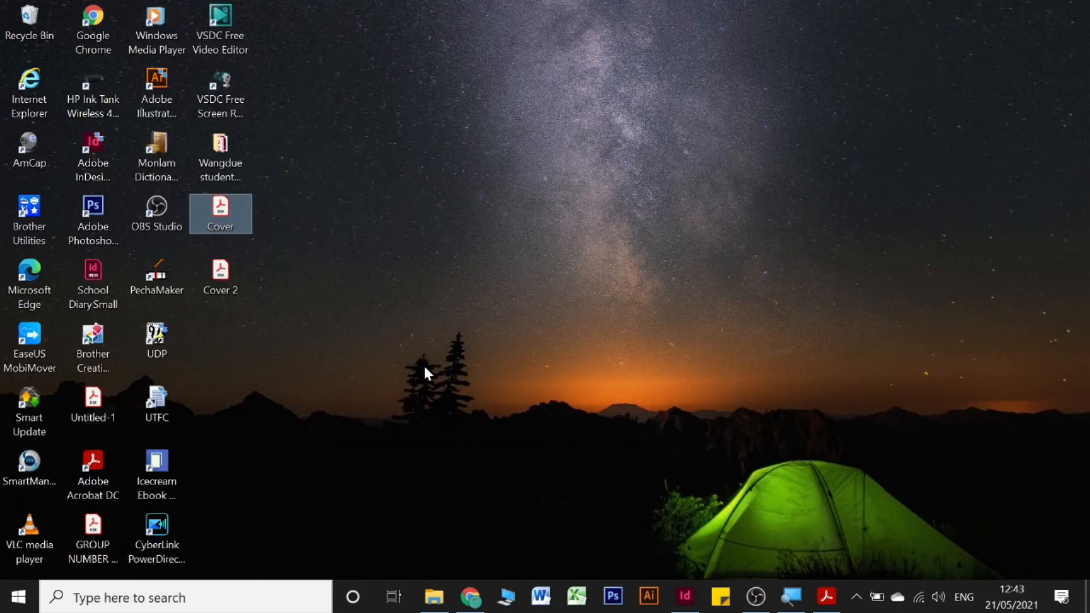
# Step: Open Cover 2.pdf in Acrobat and zoom out to see the whole page
pyautogui.click(197, 262)
pyautogui.doubleClick(198, 264)
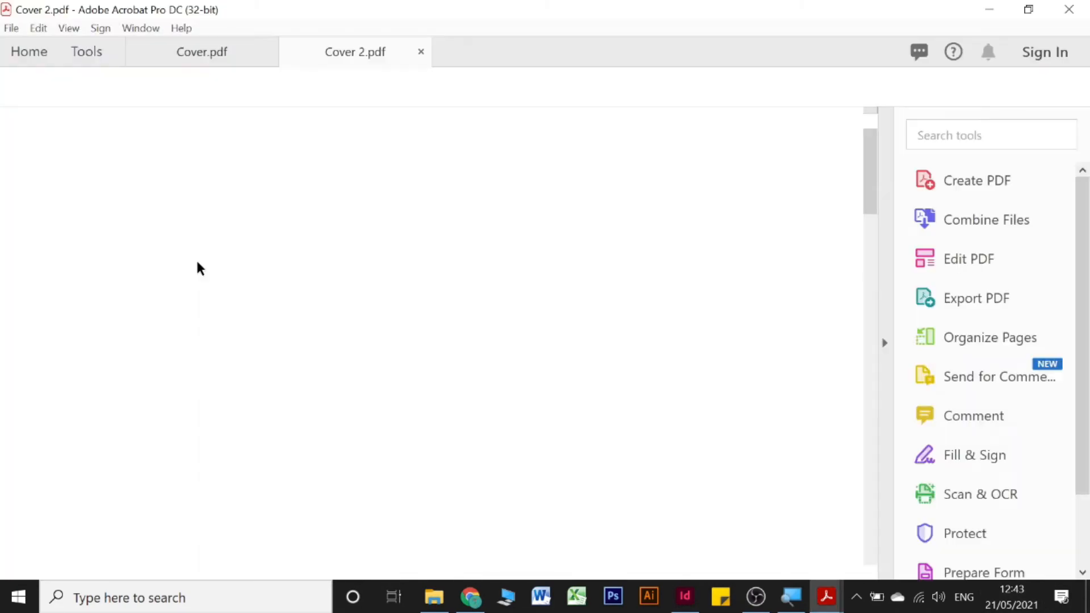
pyautogui.scroll(-1, 396, 265)
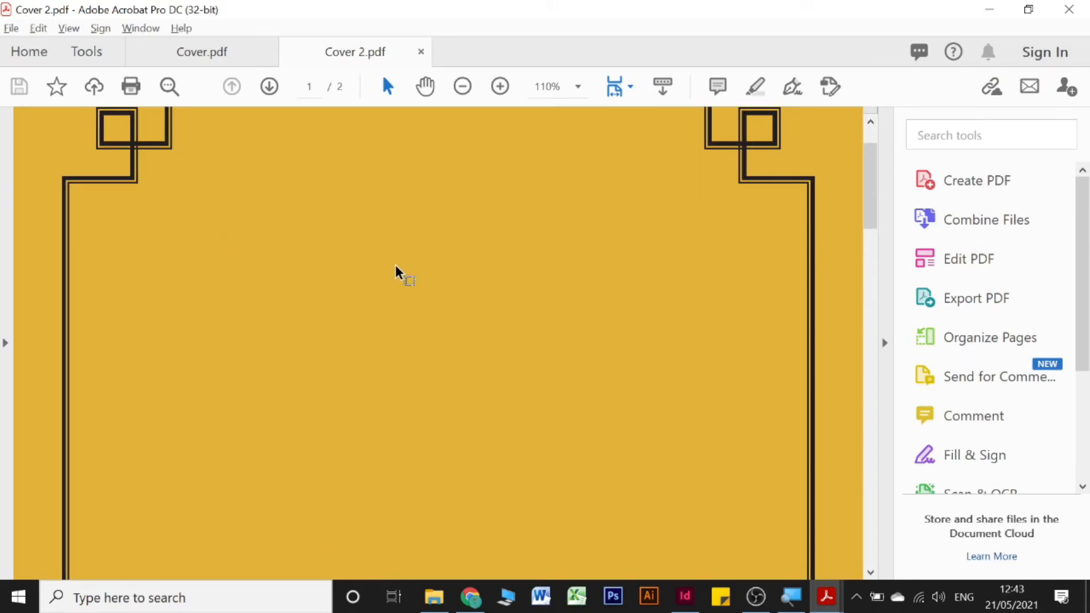
pyautogui.press('alt')
# Step: Scroll through both single cover pages, compare with the Cover.pdf spread, then return to InDesign
pyautogui.scroll(-3, 395, 265)
pyautogui.scroll(-2, 395, 266)
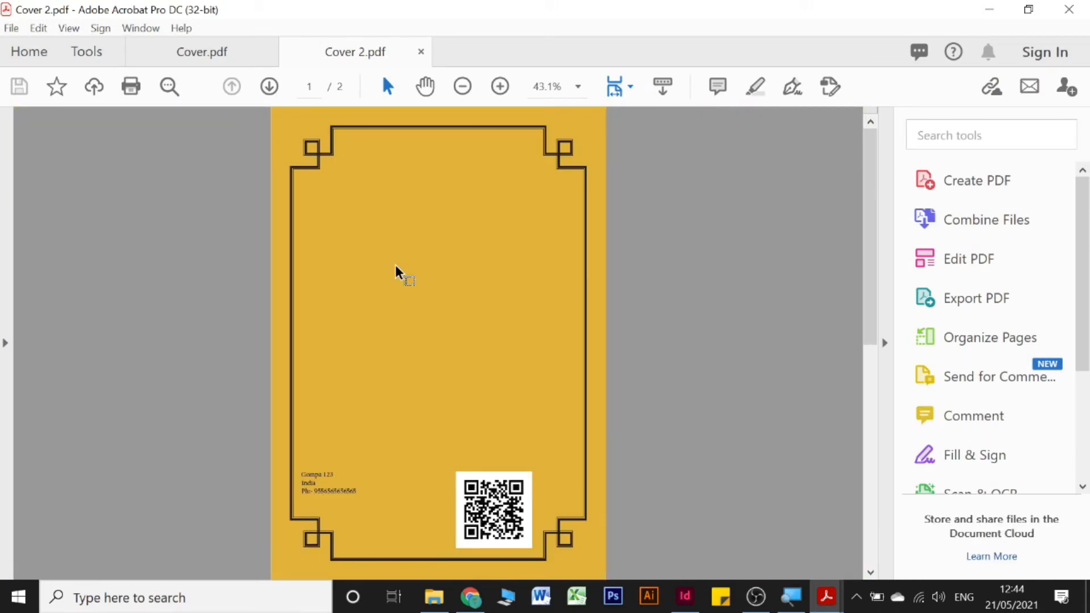
pyautogui.scroll(-5, 396, 272)
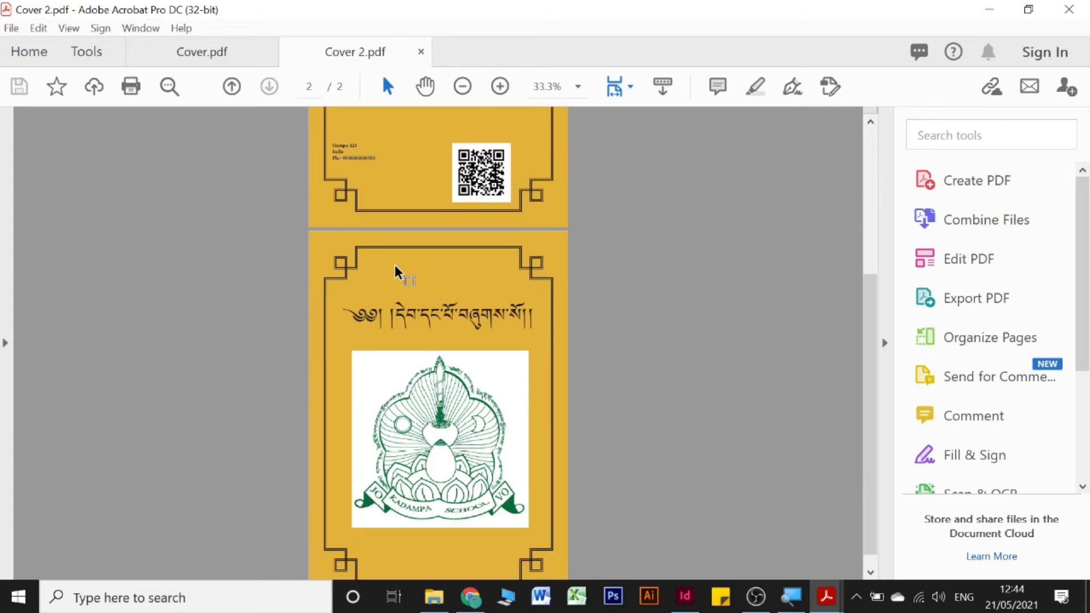
pyautogui.scroll(4, 442, 376)
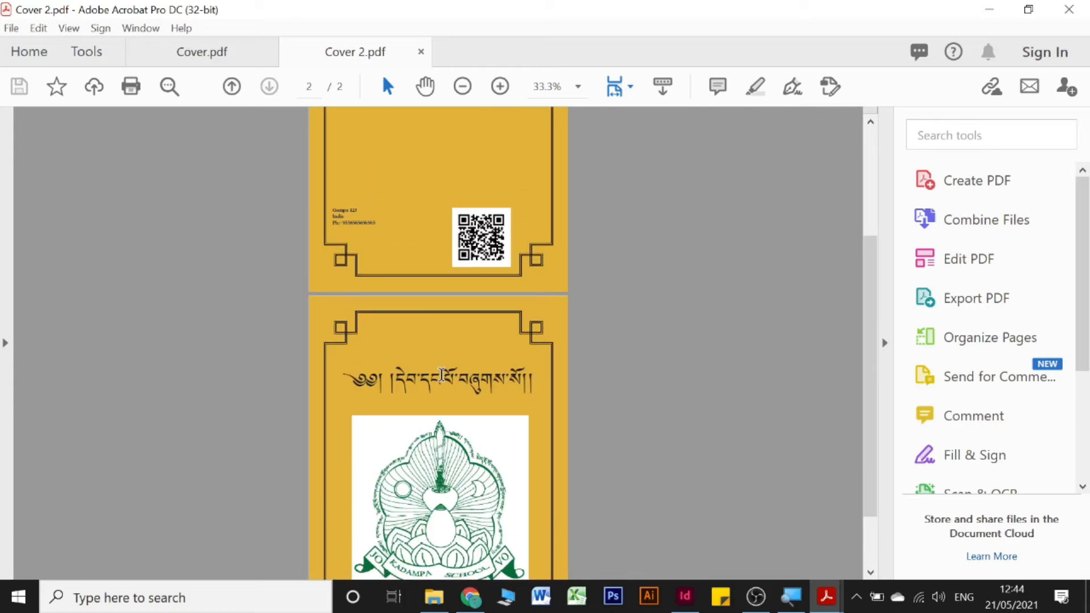
pyautogui.scroll(-3, 442, 374)
pyautogui.scroll(3, 442, 372)
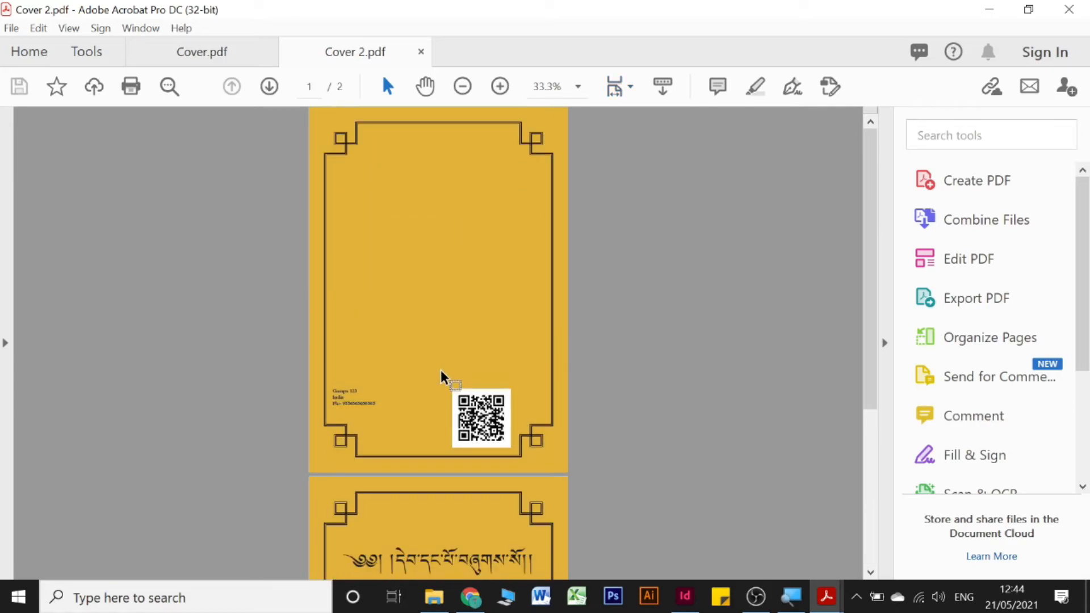
pyautogui.scroll(-4, 440, 375)
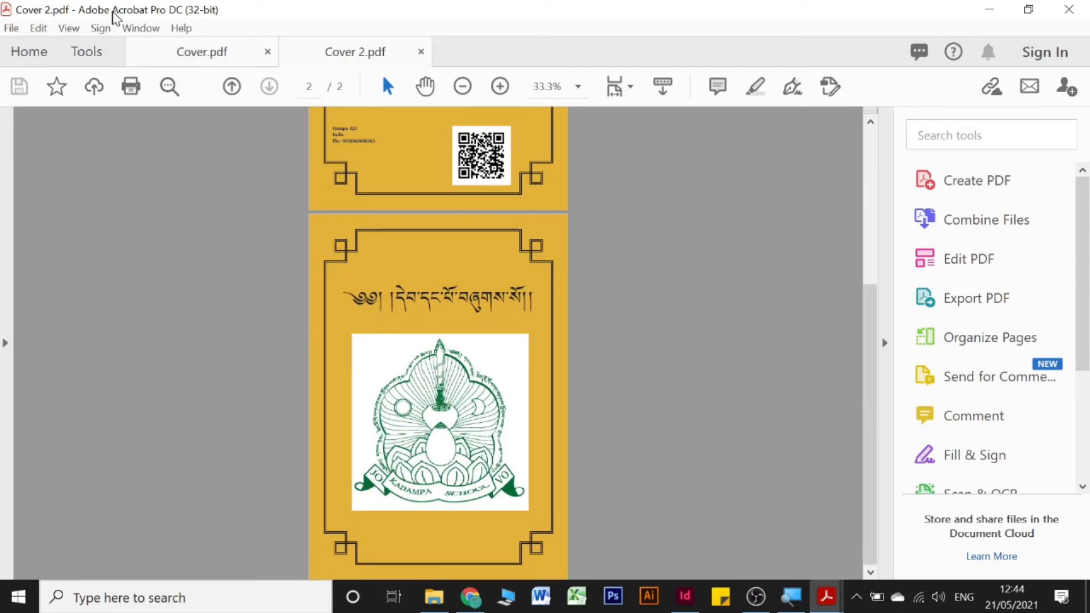
pyautogui.click(160, 54)
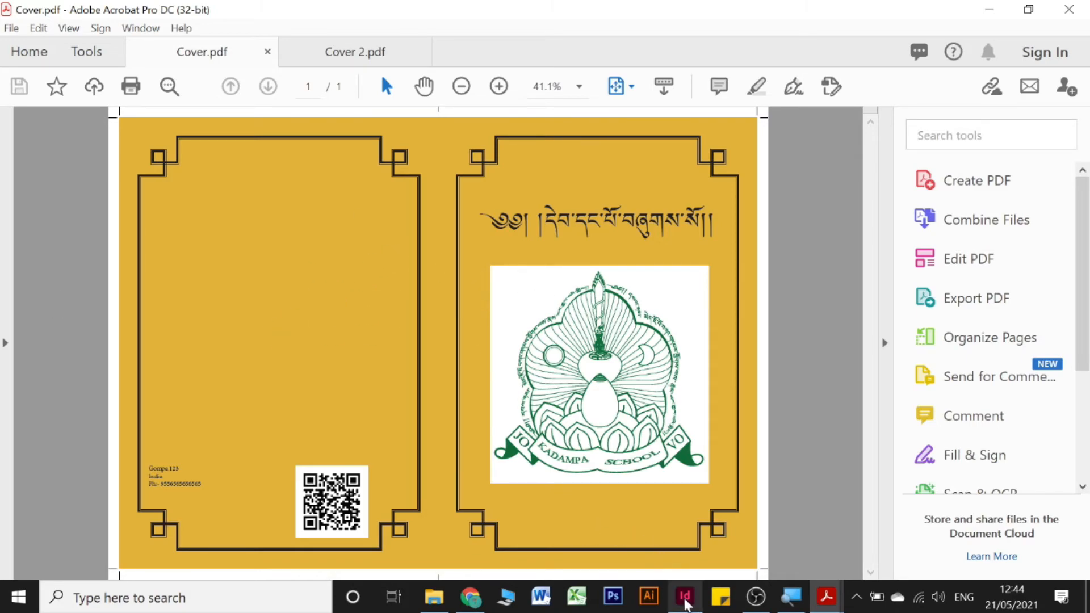
pyautogui.click(684, 595)
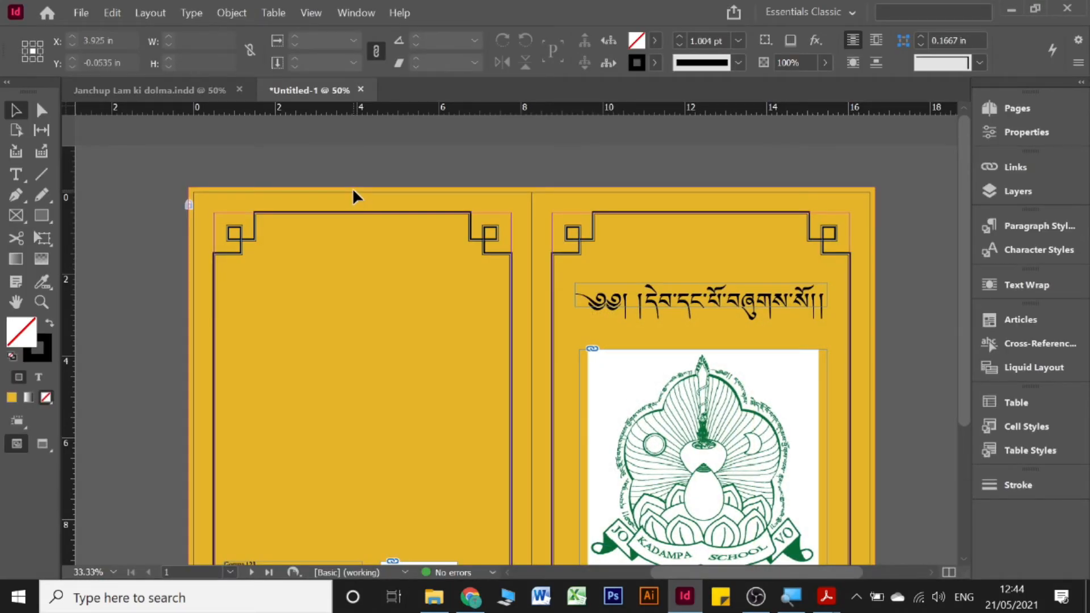
# Step: Switch to the Janchup Lam ki dolma prayer book and browse its first spreads
pyautogui.scroll(-3, 353, 191)
pyautogui.click(206, 92)
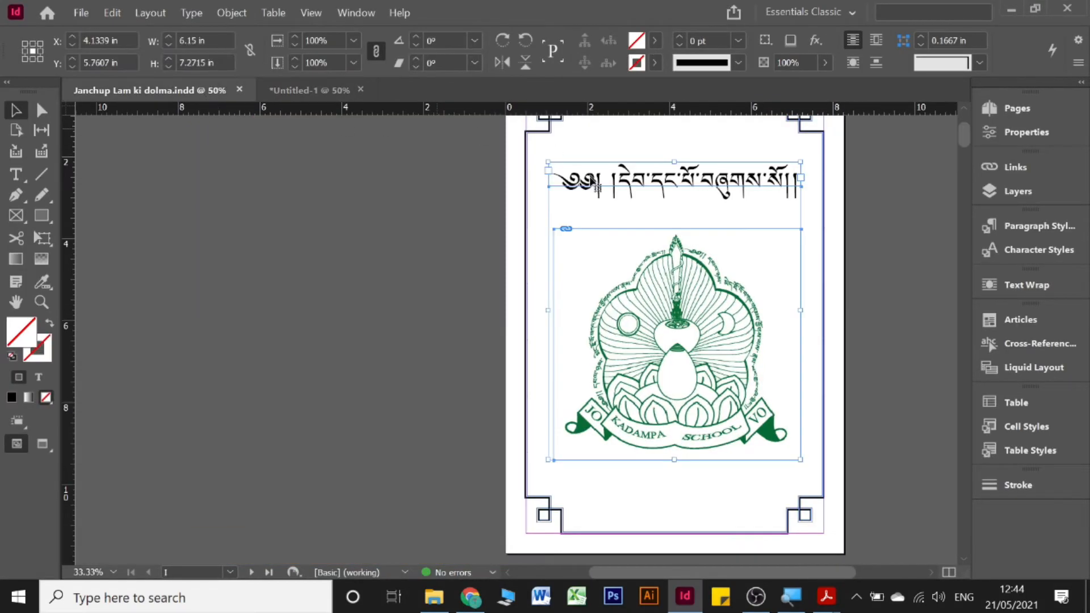
pyautogui.scroll(-5, 586, 253)
pyautogui.click(410, 138)
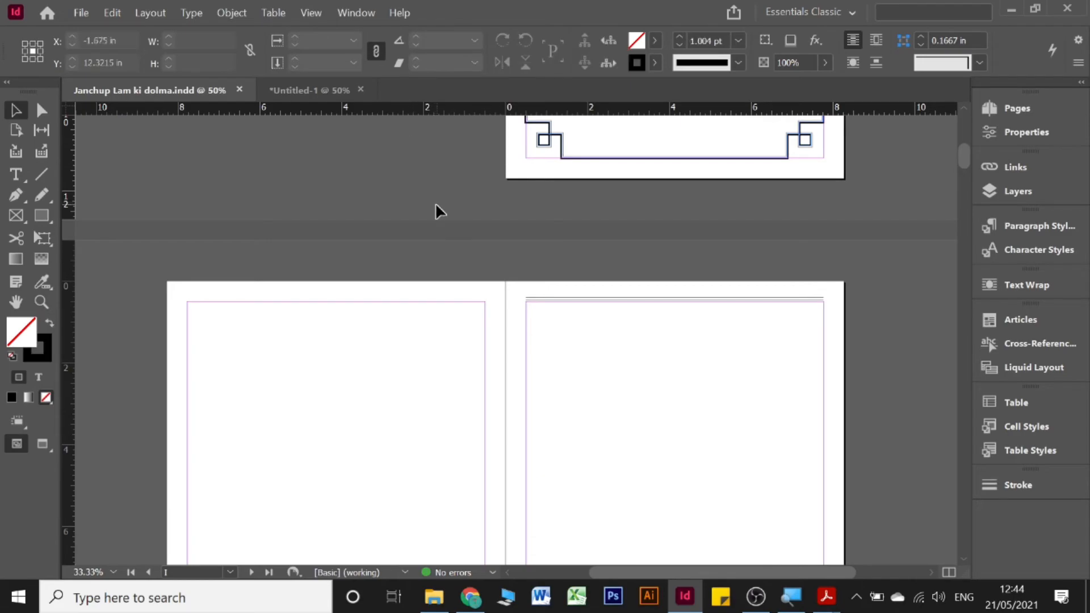
pyautogui.scroll(-10, 435, 204)
pyautogui.scroll(-15, 435, 206)
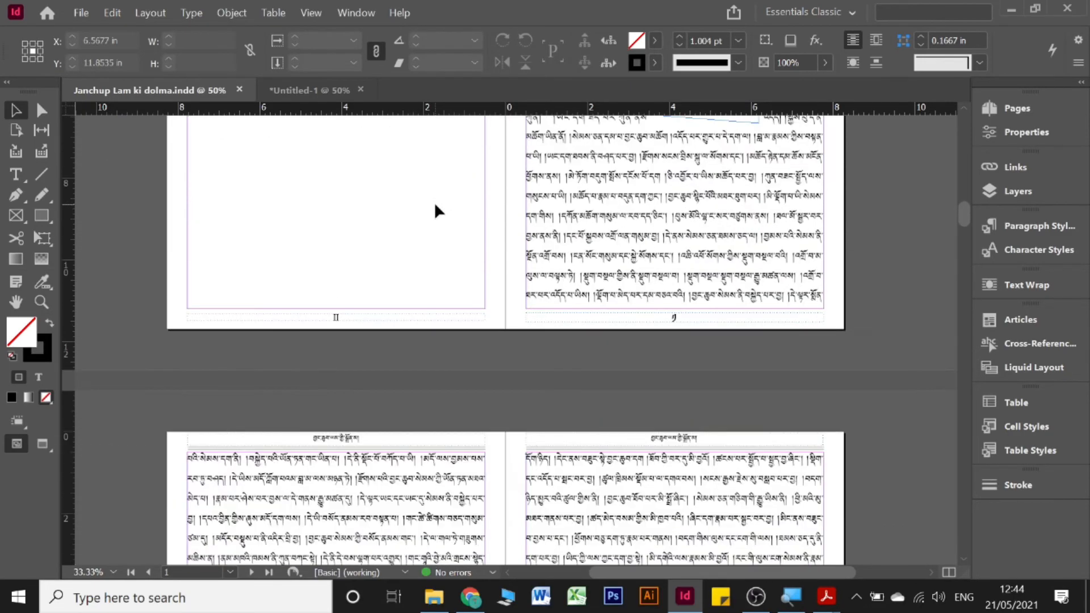
pyautogui.scroll(-15, 434, 211)
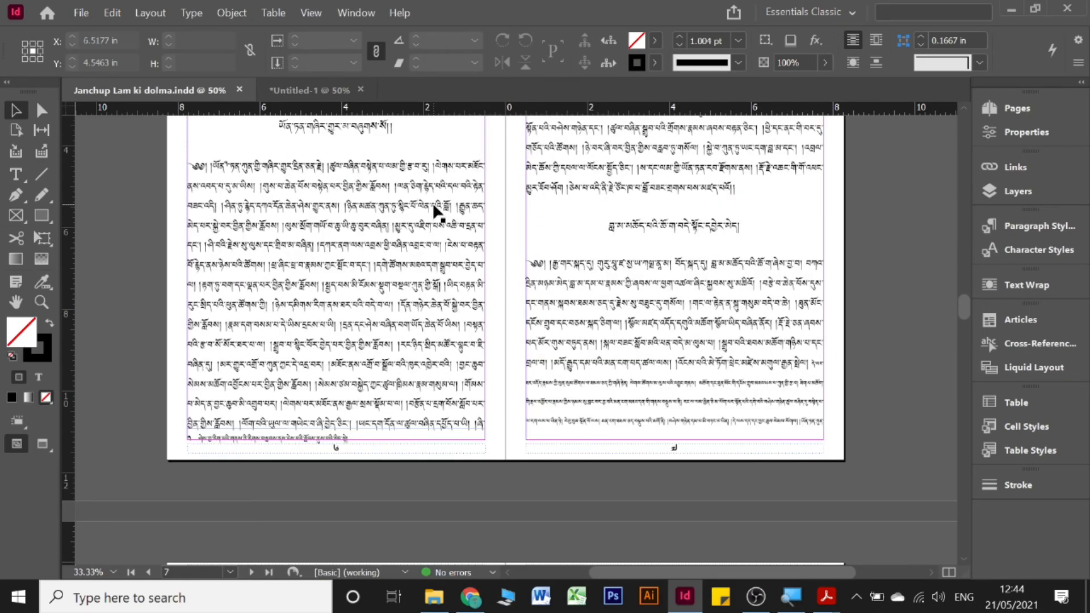
pyautogui.scroll(10, 436, 213)
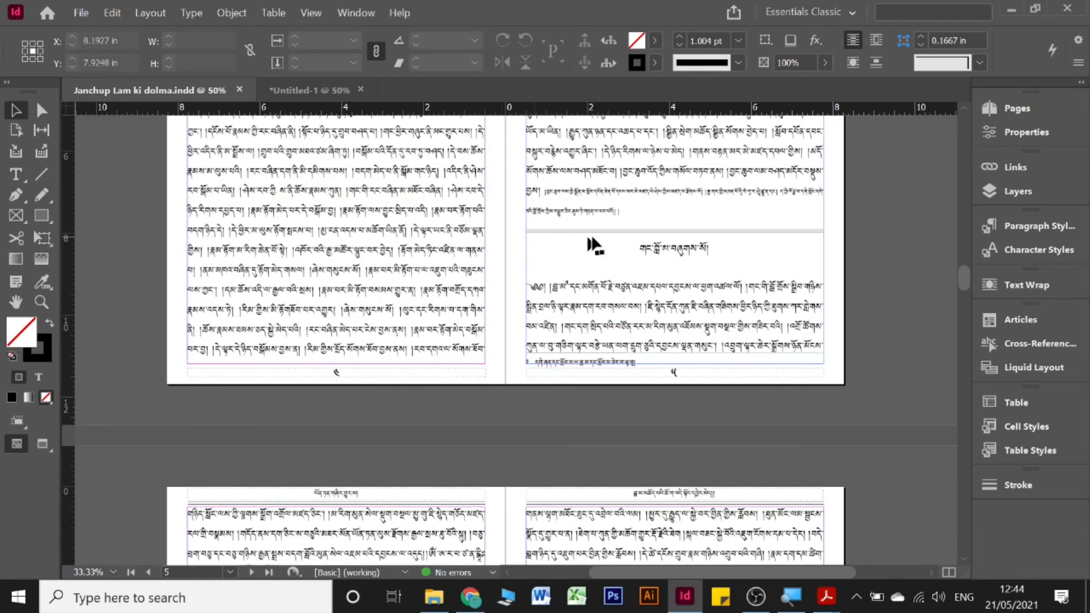
pyautogui.click(633, 232)
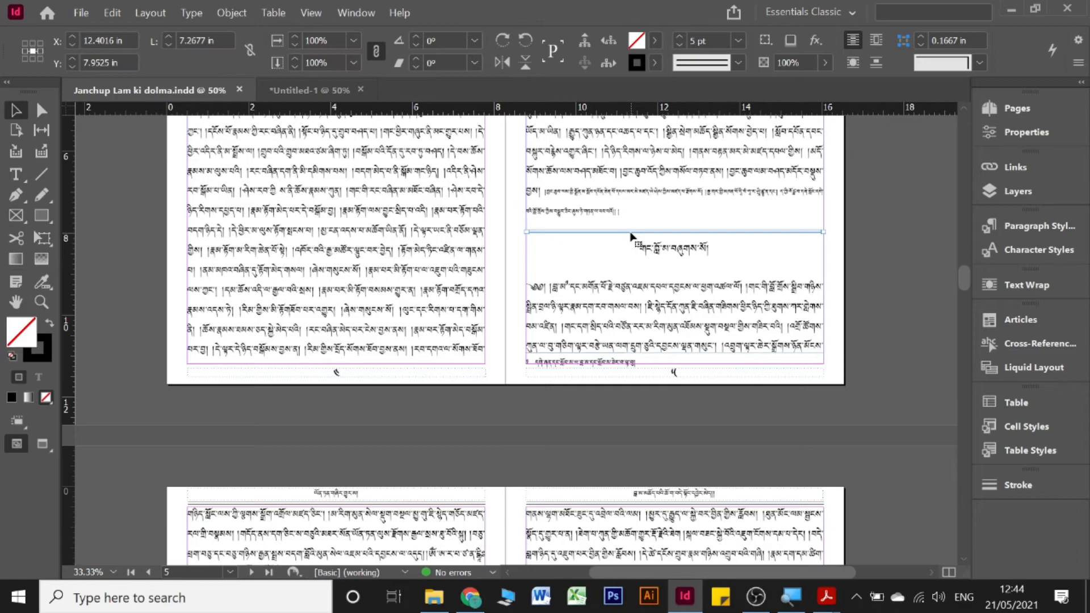
pyautogui.scroll(-5, 504, 289)
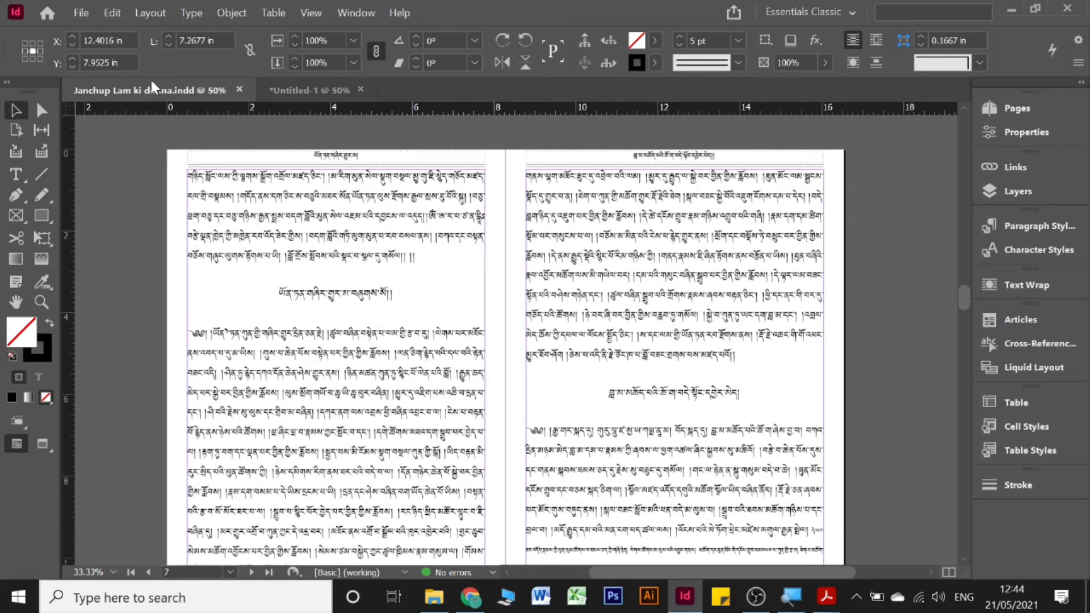
pyautogui.click(129, 169)
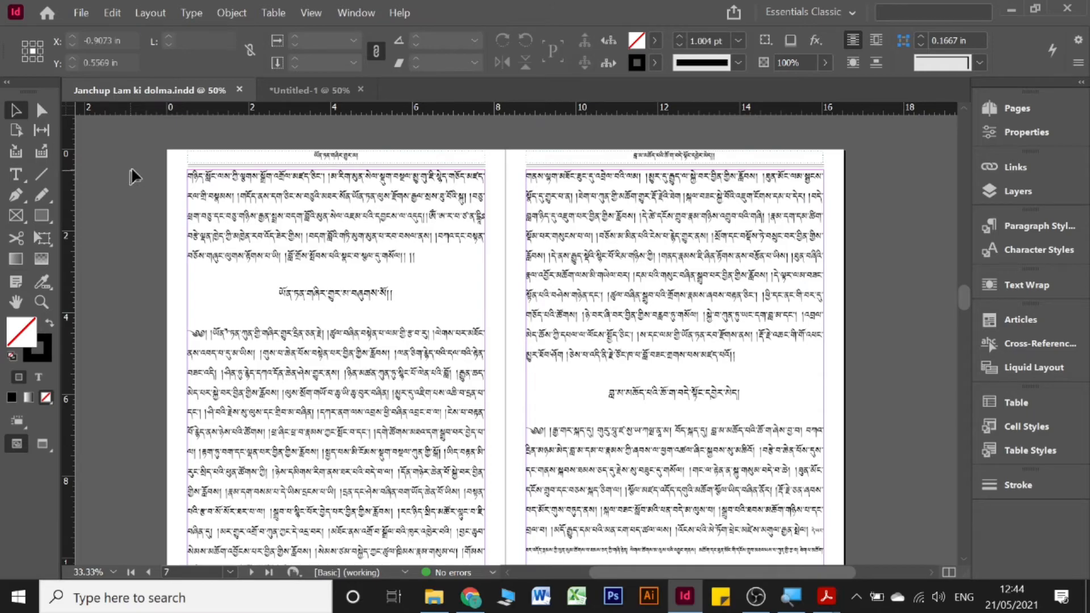
# Step: Scroll down through the remaining spreads to the blank page 20
pyautogui.scroll(-8, 377, 193)
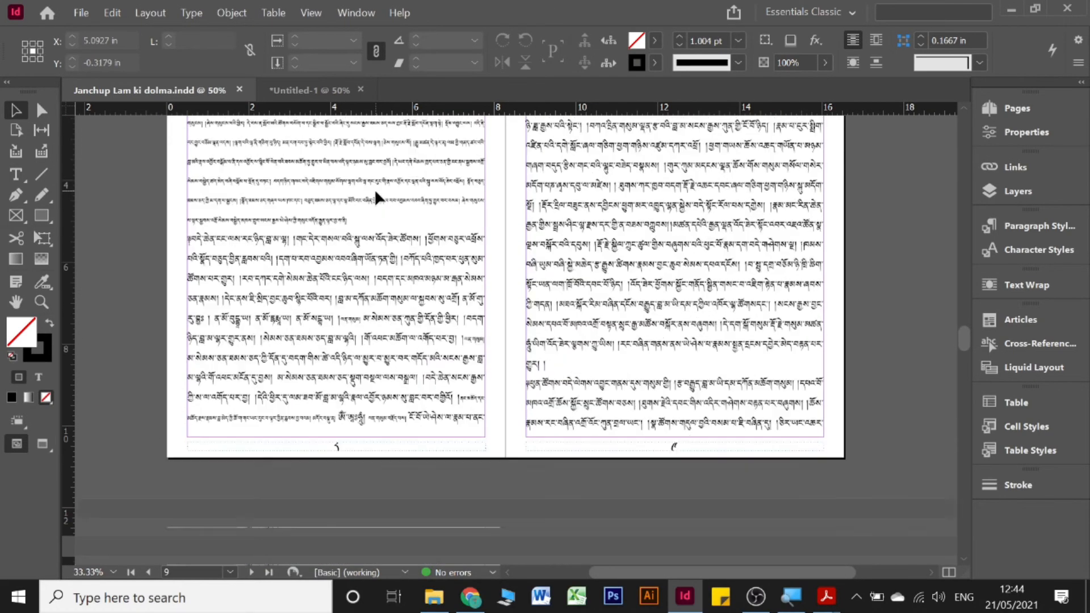
pyautogui.scroll(-8, 374, 189)
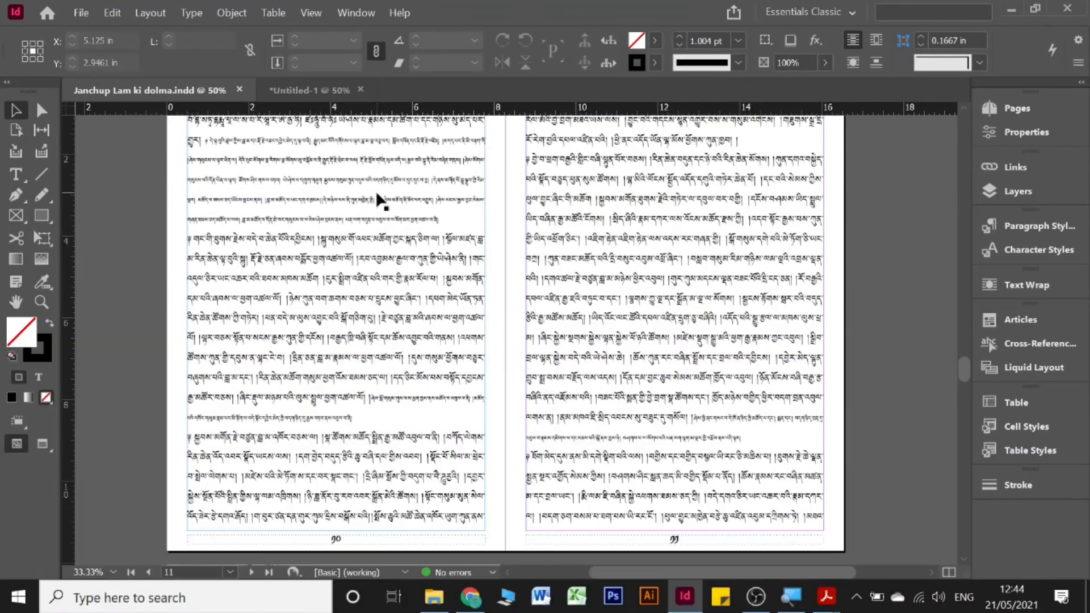
pyautogui.scroll(-8, 375, 190)
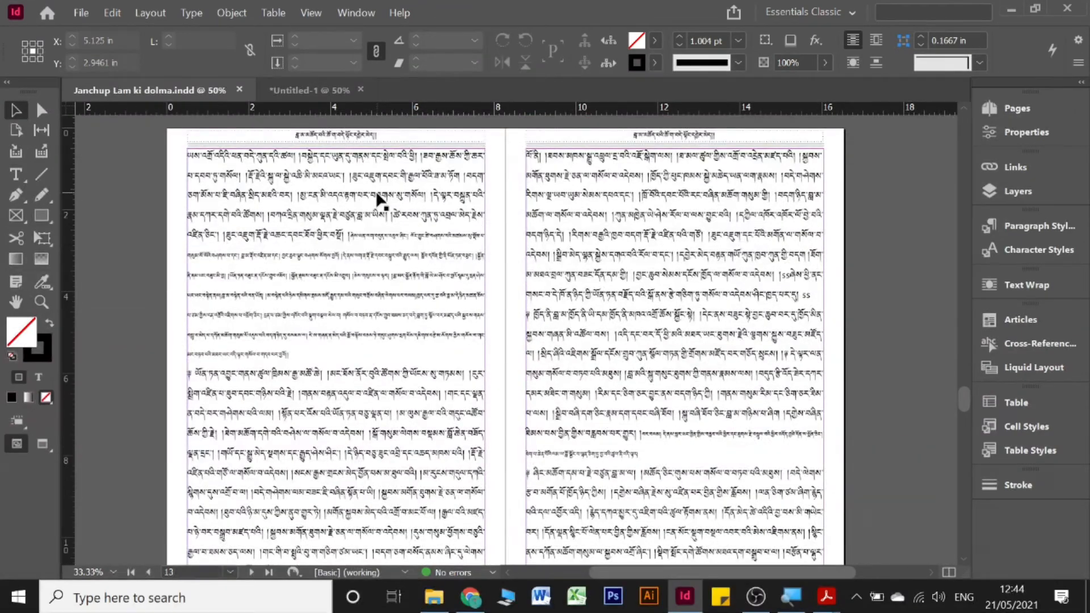
pyautogui.scroll(-8, 380, 199)
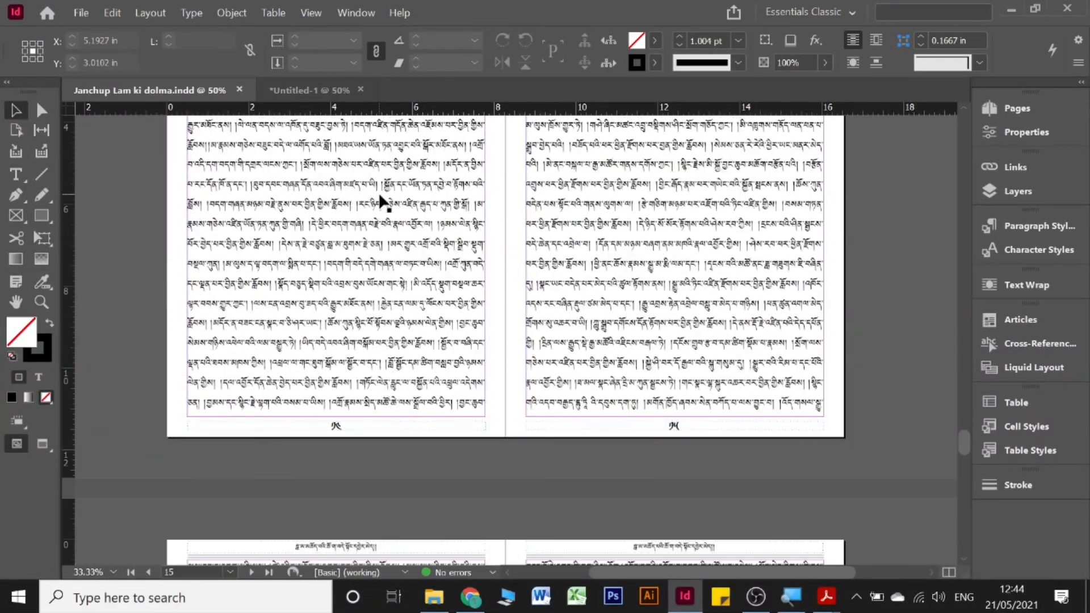
pyautogui.scroll(-8, 382, 200)
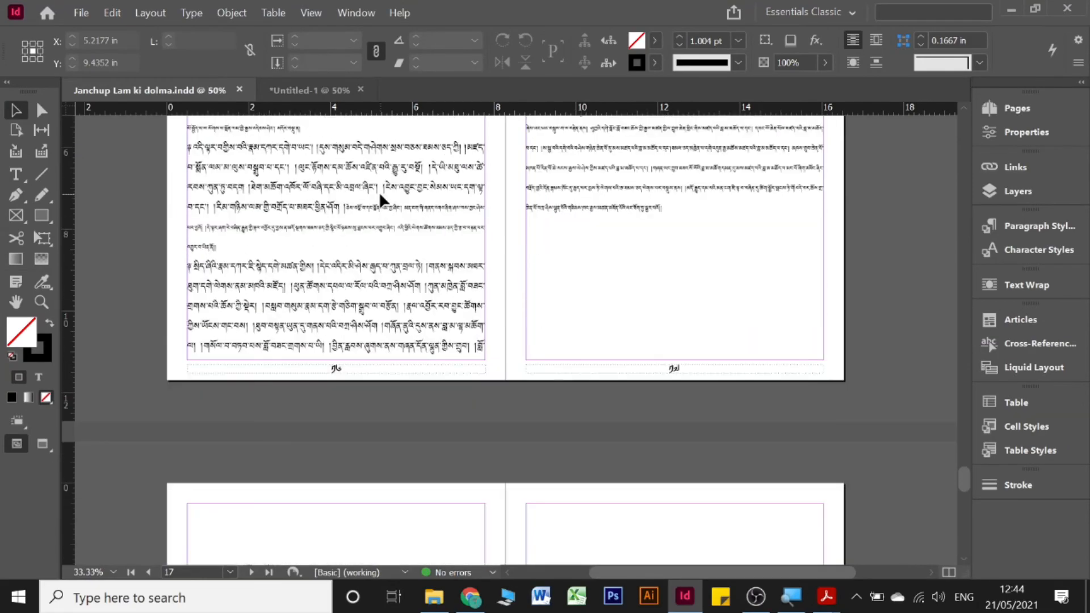
pyautogui.scroll(-8, 377, 196)
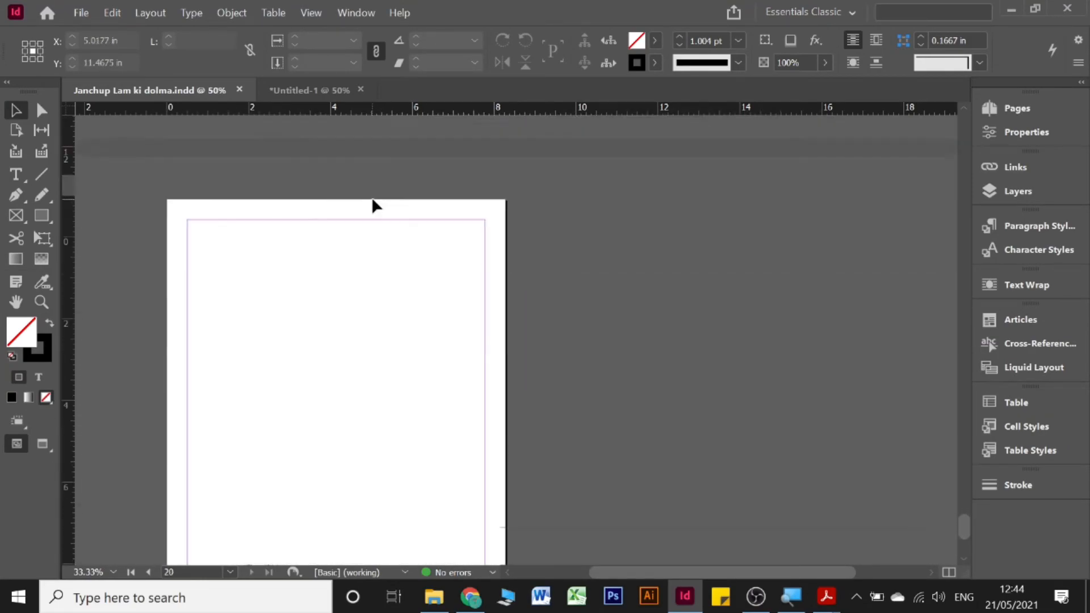
# Step: Scroll up through the prayer book spreads to page 1 and the emblem cover
pyautogui.scroll(6, 372, 192)
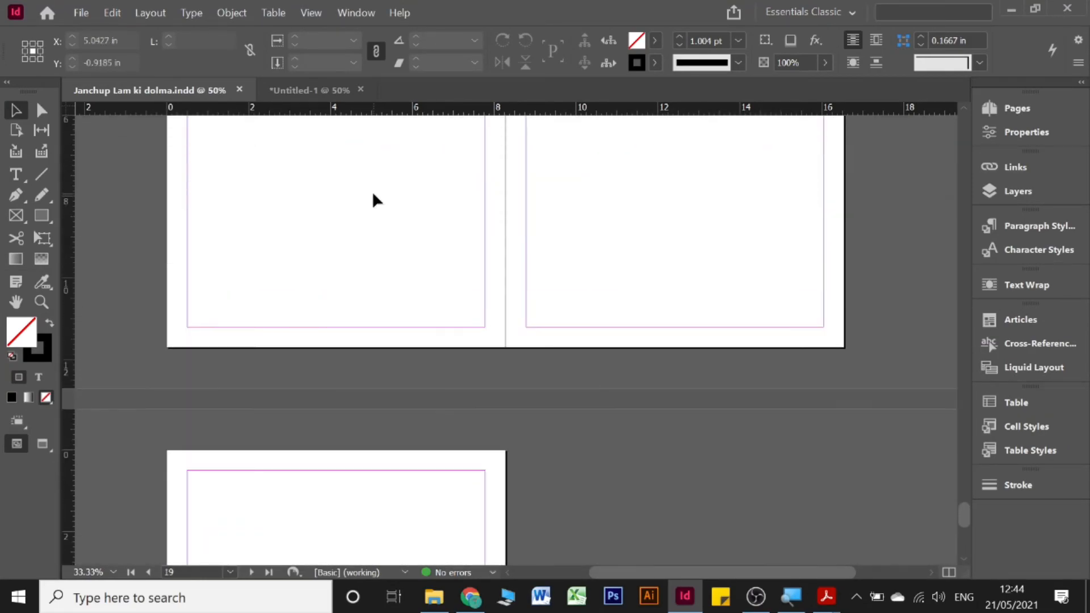
pyautogui.scroll(12, 372, 196)
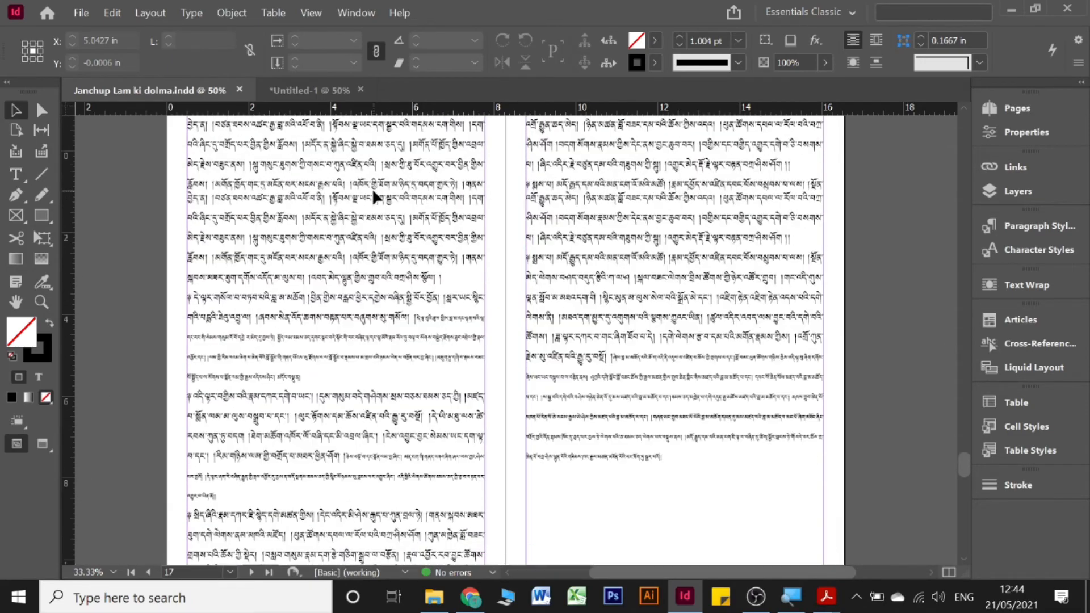
pyautogui.scroll(3, 375, 196)
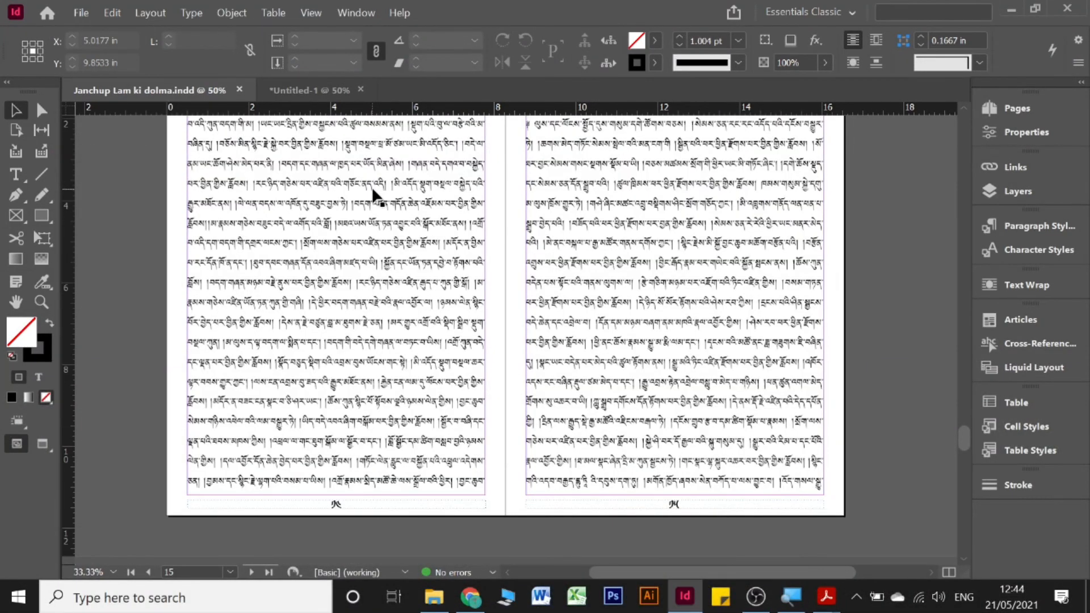
pyautogui.scroll(12, 373, 193)
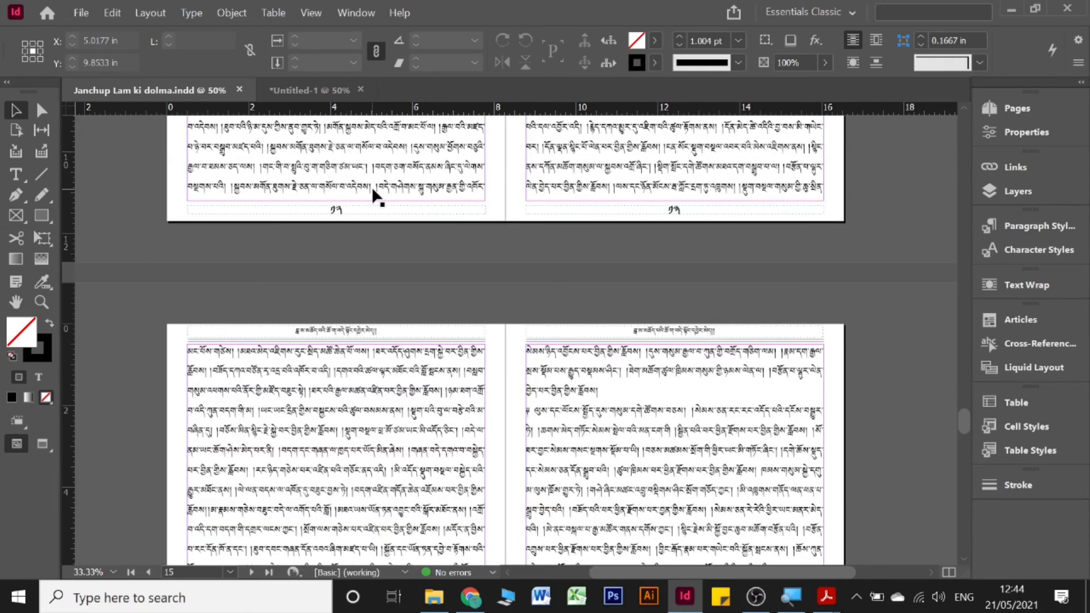
pyautogui.scroll(12, 373, 193)
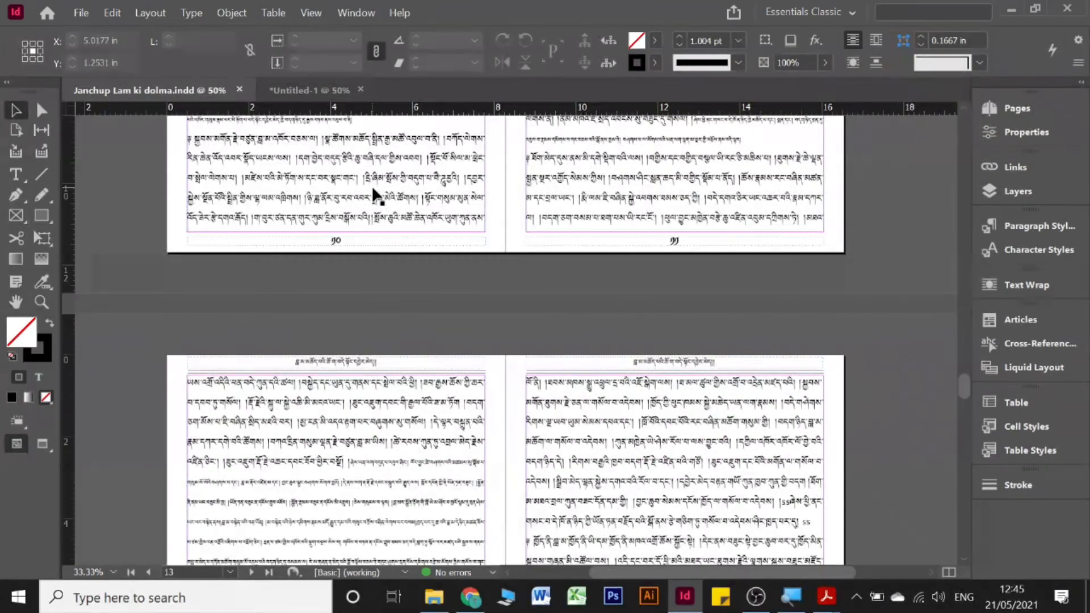
pyautogui.scroll(4, 371, 185)
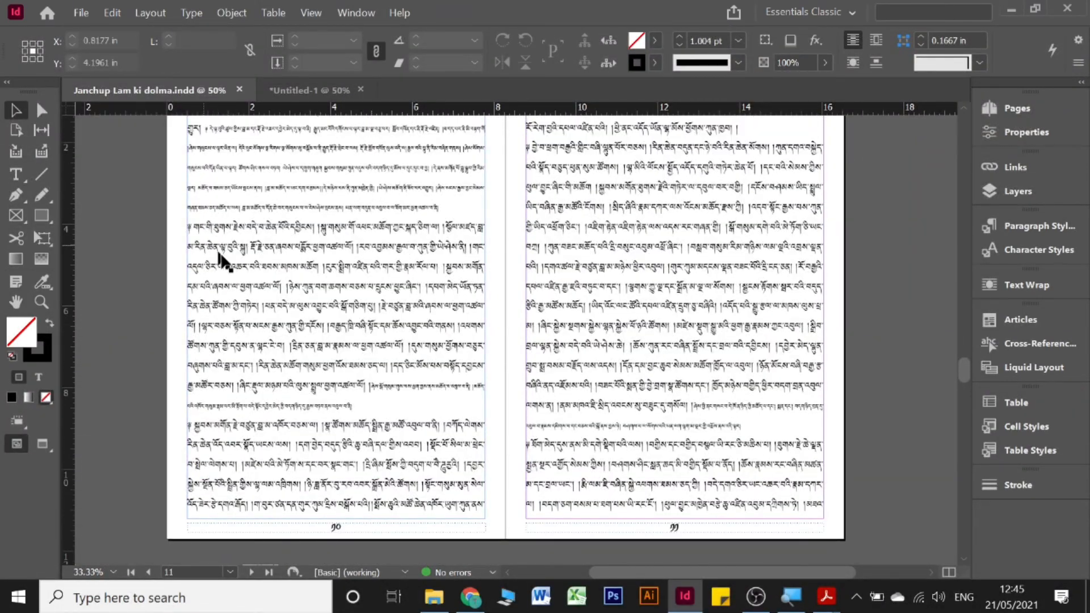
pyautogui.scroll(4, 220, 256)
pyautogui.scroll(4, 241, 279)
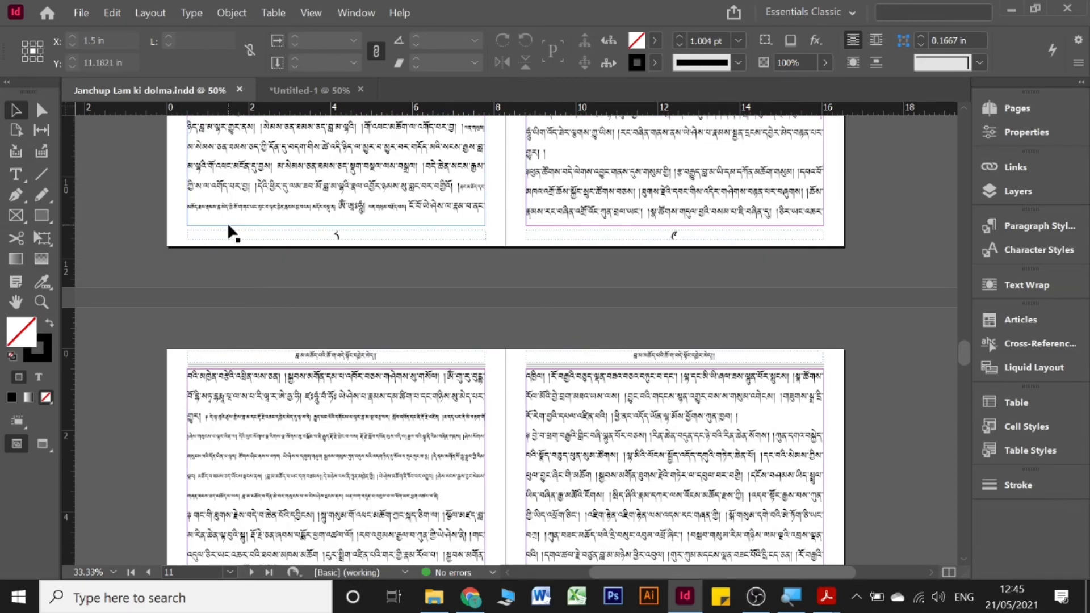
pyautogui.scroll(15, 227, 227)
pyautogui.scroll(15, 229, 226)
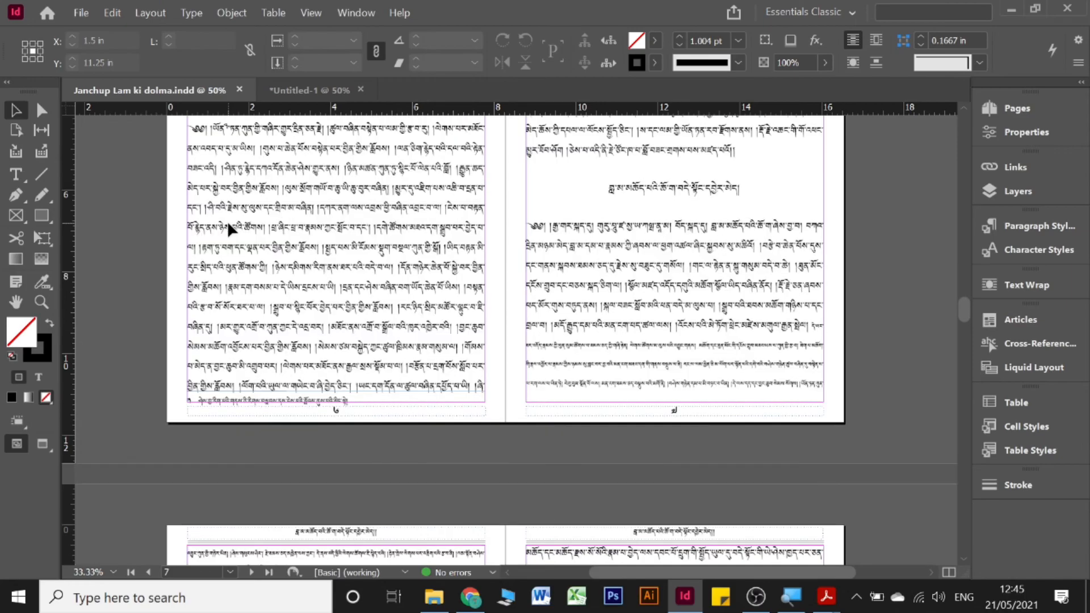
pyautogui.scroll(12, 229, 226)
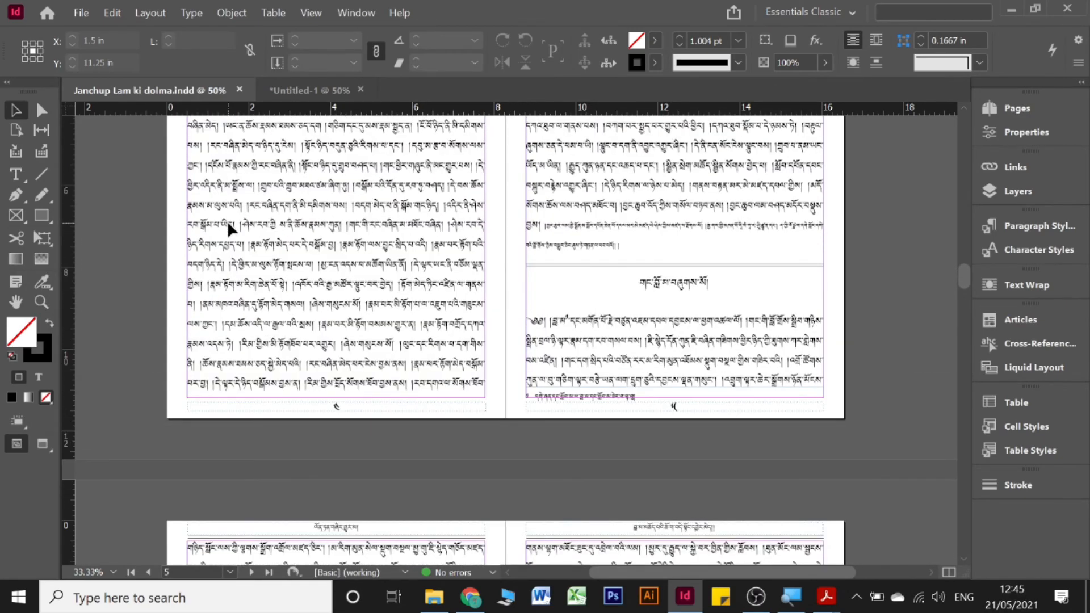
pyautogui.scroll(3, 814, 348)
pyautogui.scroll(15, 811, 347)
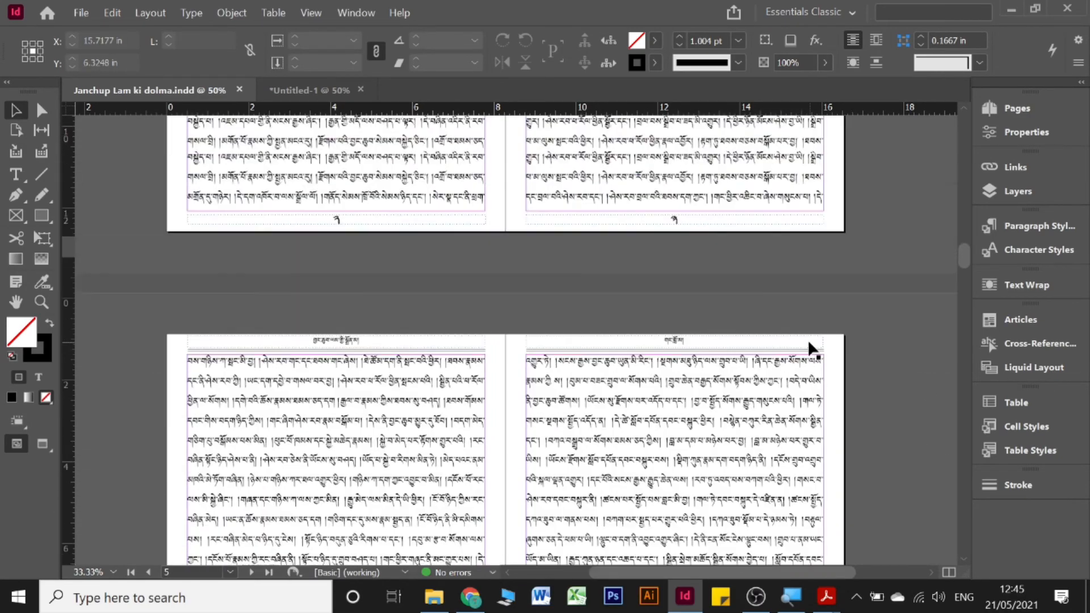
pyautogui.scroll(15, 808, 342)
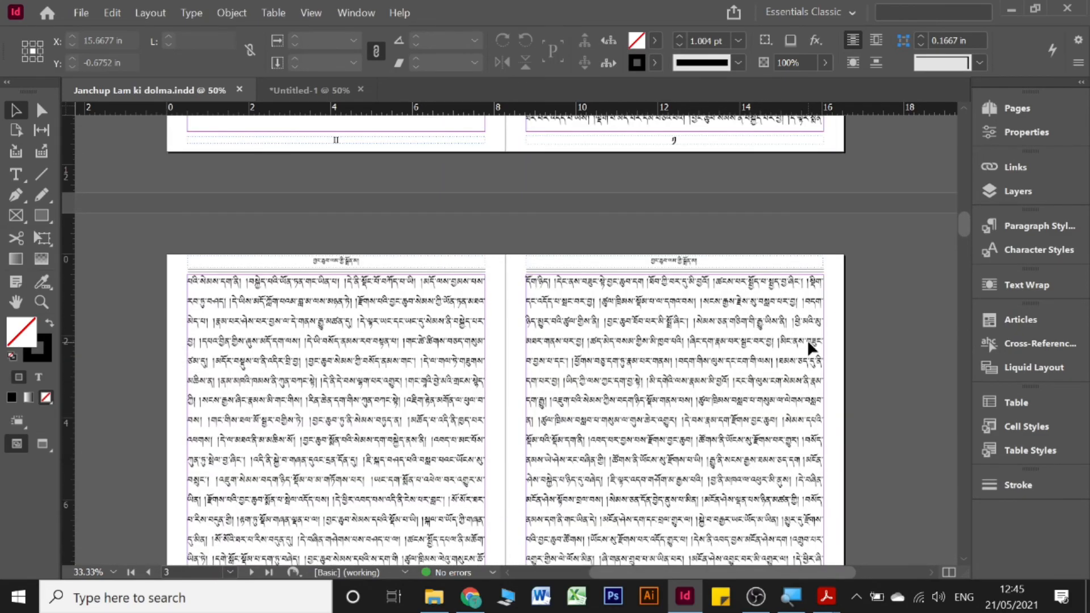
pyautogui.scroll(15, 807, 343)
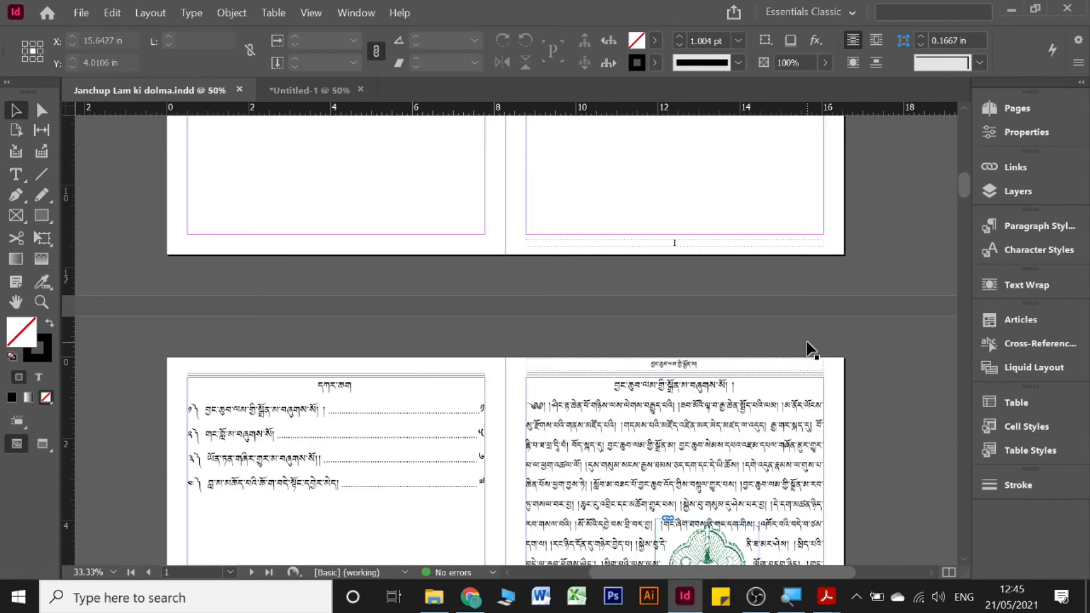
pyautogui.scroll(15, 807, 343)
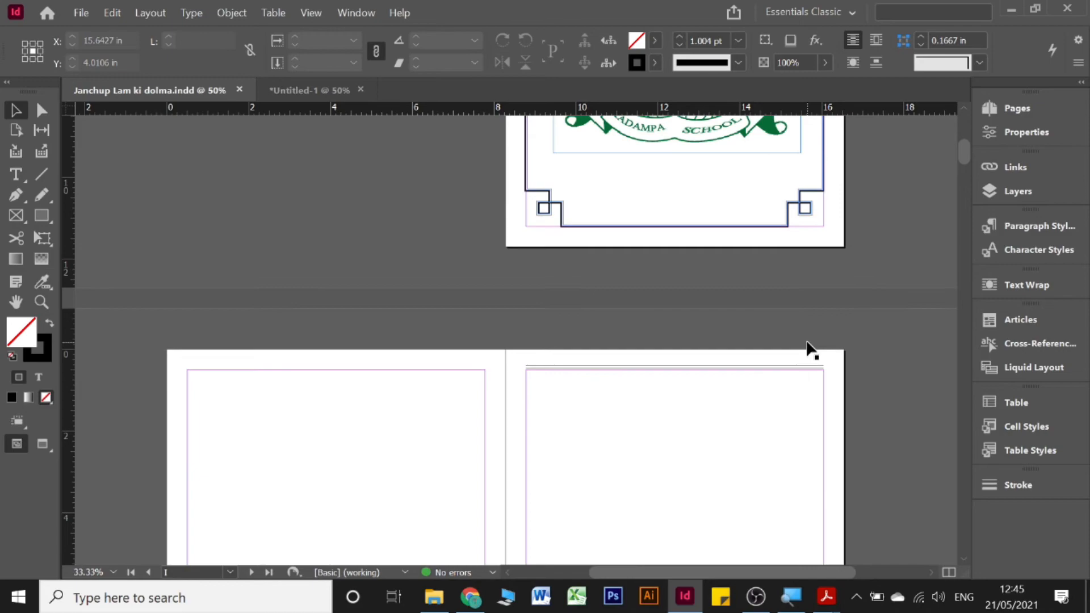
# Step: Scroll back down to the contents page beside the first text page
pyautogui.scroll(-5, 805, 339)
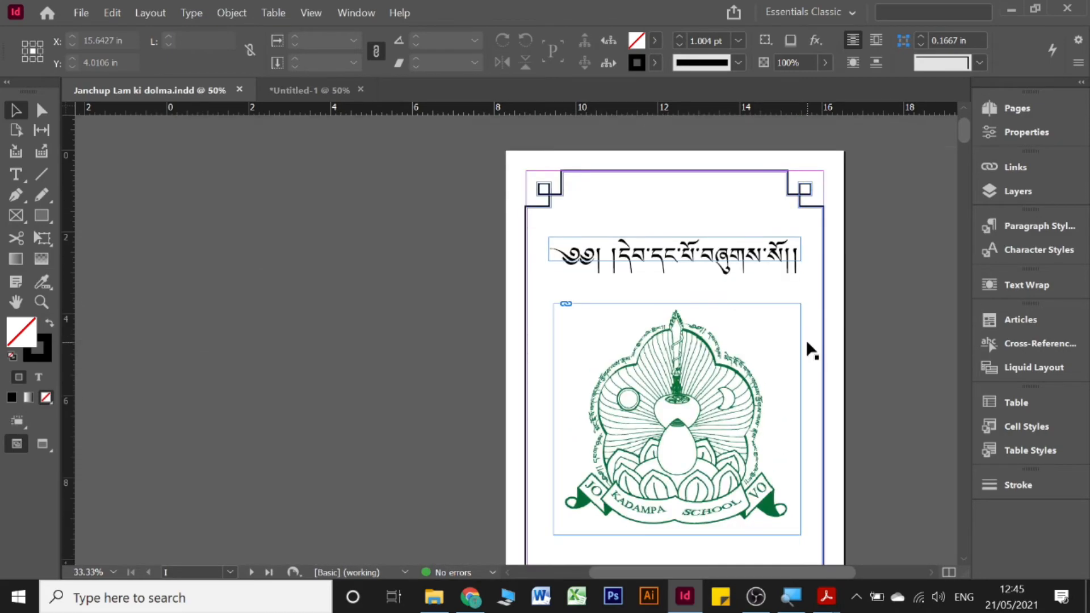
pyautogui.scroll(-3, 806, 338)
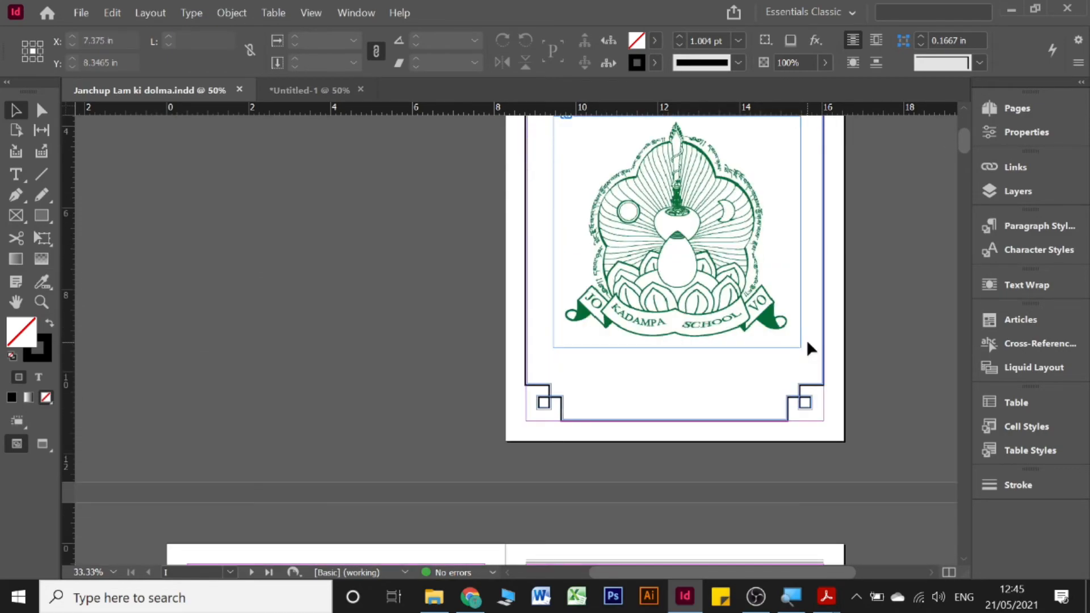
pyautogui.scroll(-3, 806, 340)
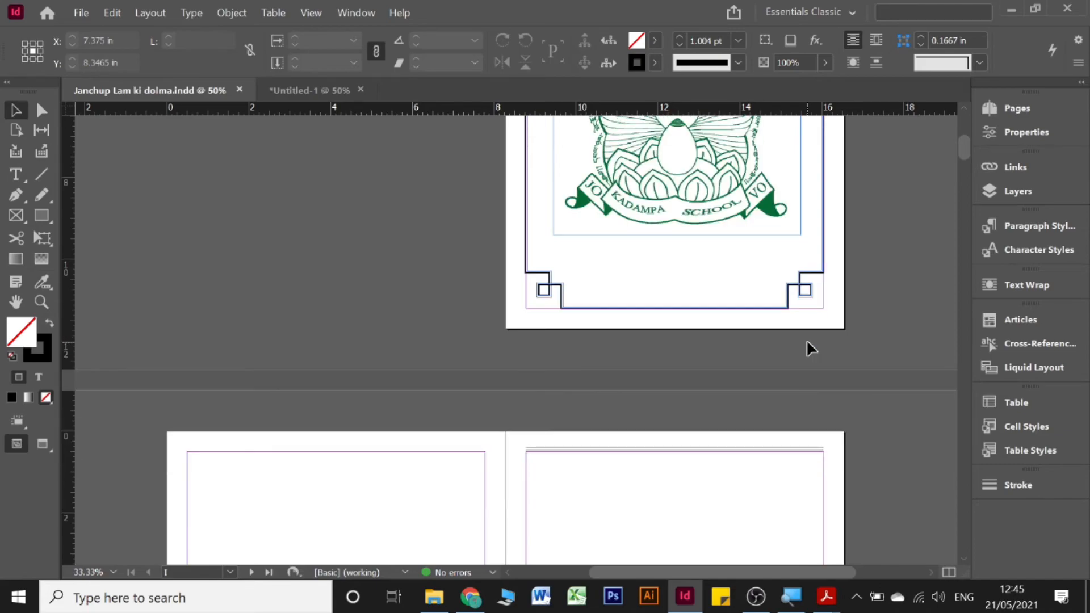
pyautogui.scroll(-14, 806, 343)
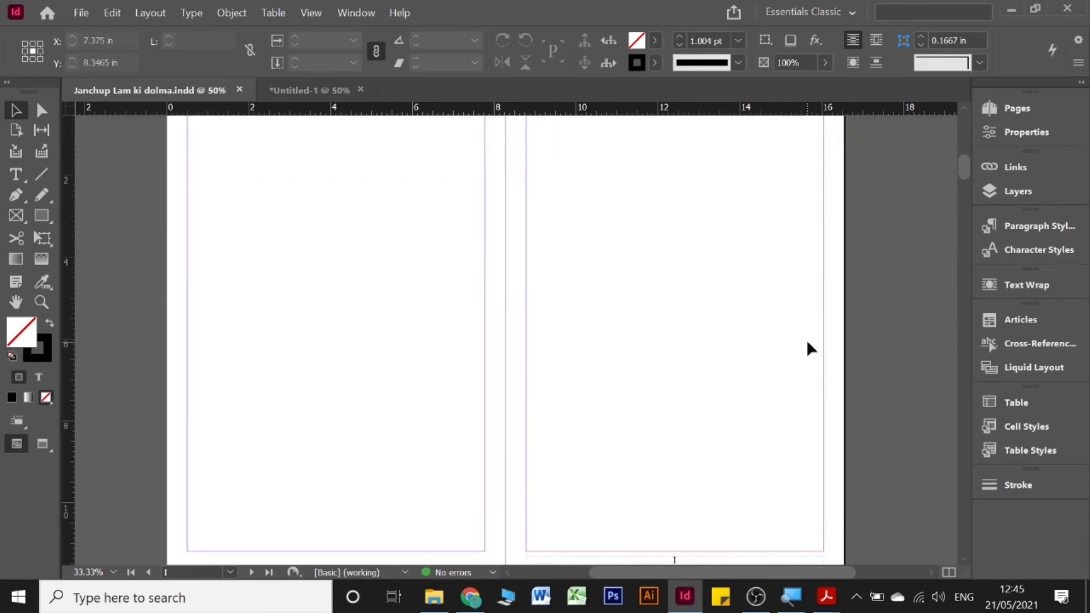
pyautogui.scroll(-20, 806, 339)
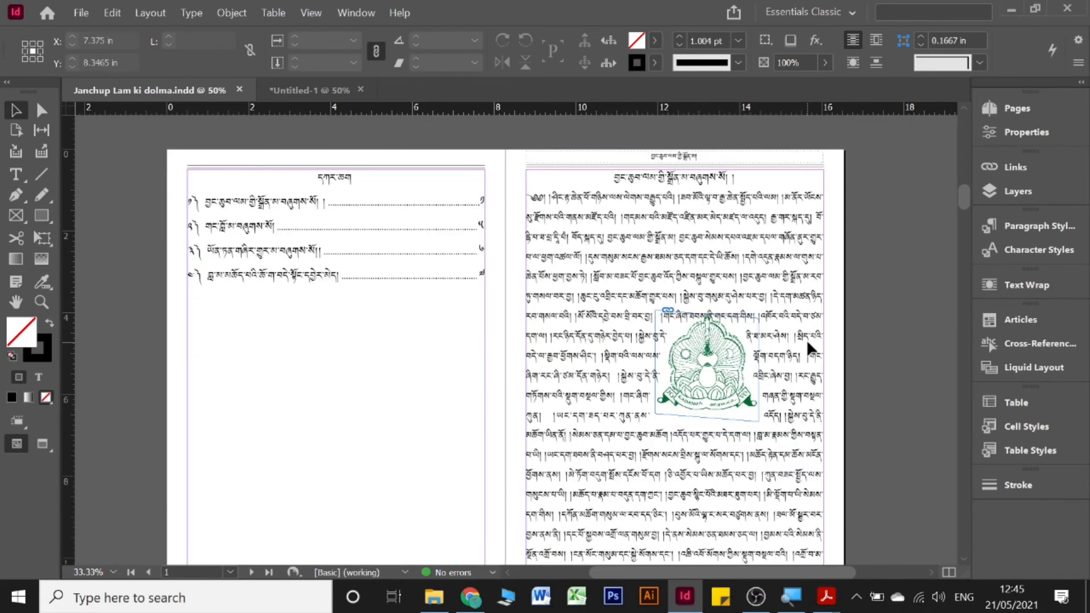
pyautogui.scroll(-2, 806, 339)
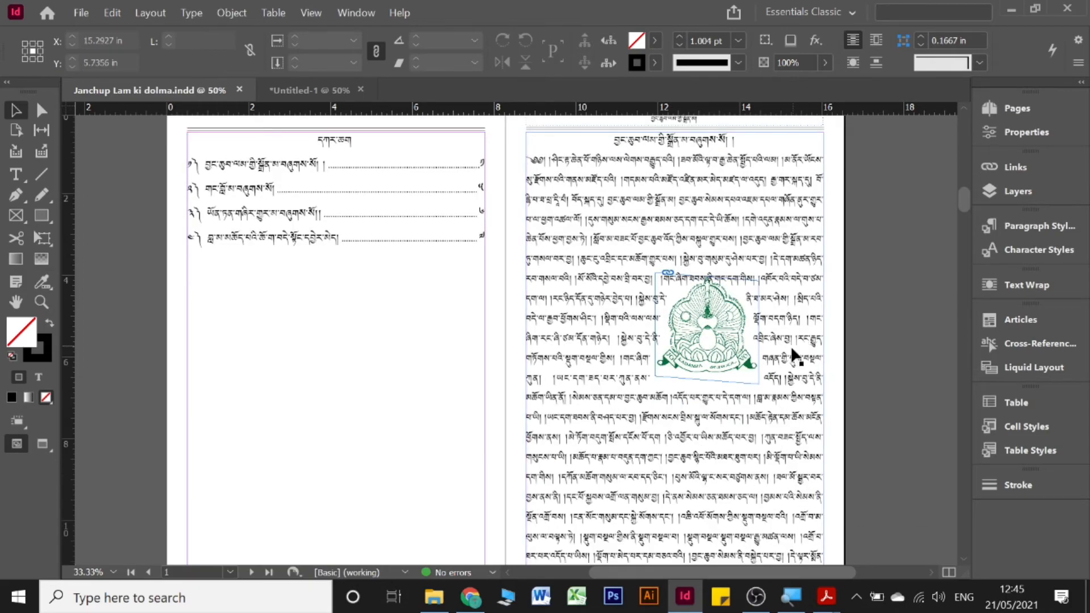